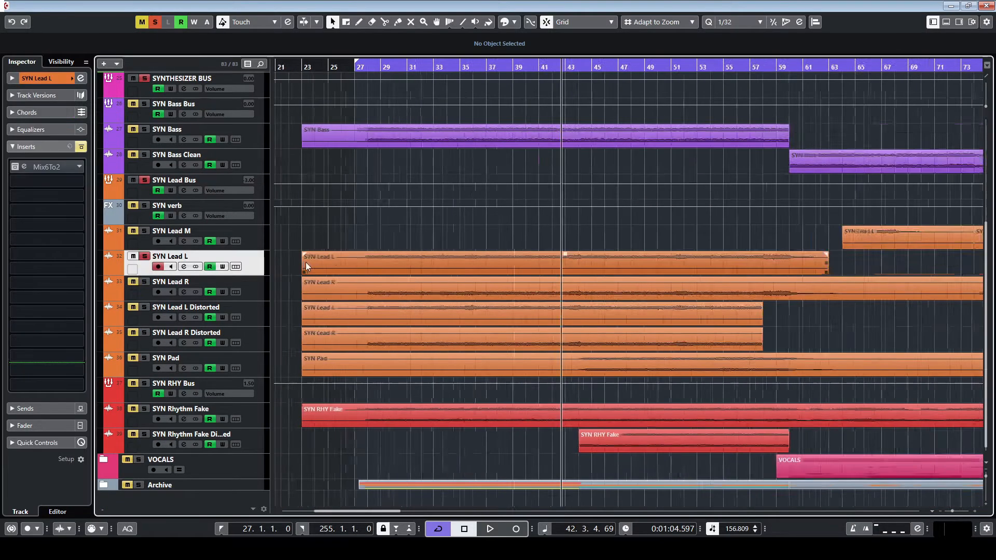
Move the playback position to bar 28, where the SYN Lead L part starts to sound
scroll(321, 263, "up", 3)
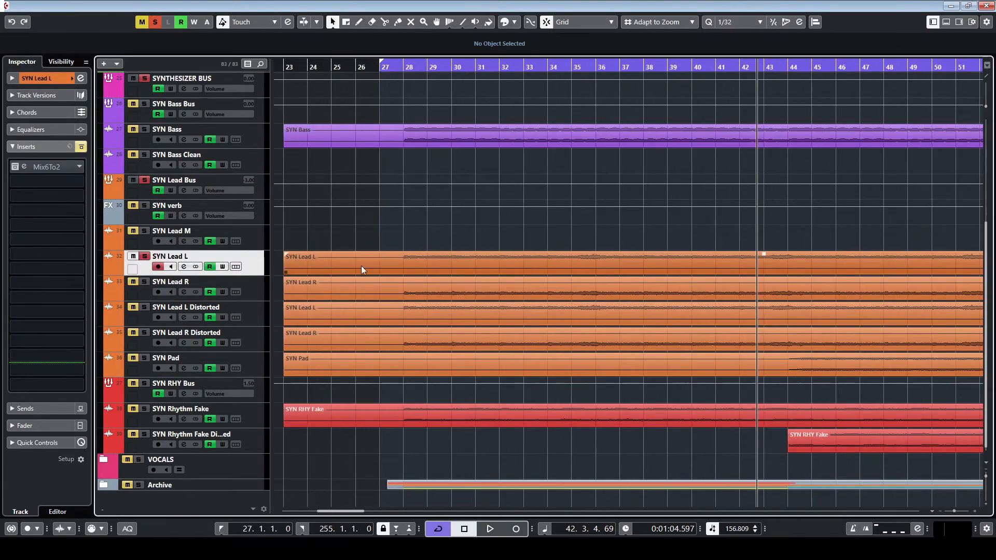
left_click(413, 68)
scroll(456, 260, "down", 4)
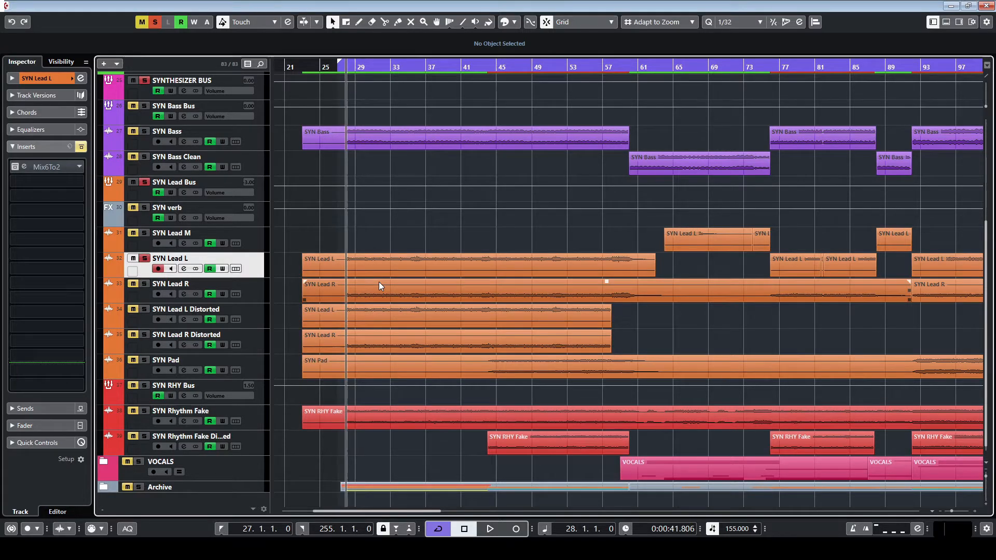
Inspect the Mix6To2 and FabFilter Pro-Q 3 inserts on the SYN Lead R track and close both plug-in windows
double_click(49, 170)
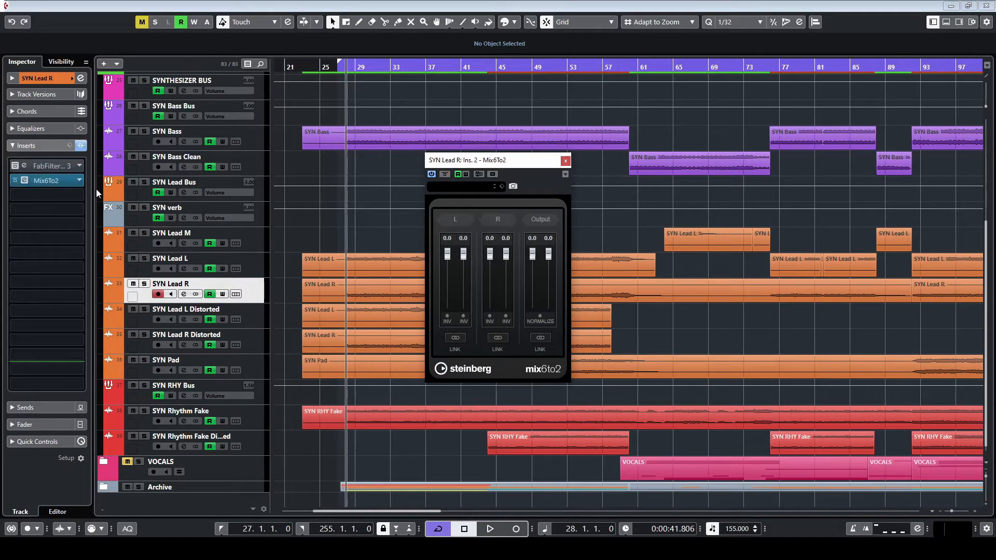
left_click(25, 165)
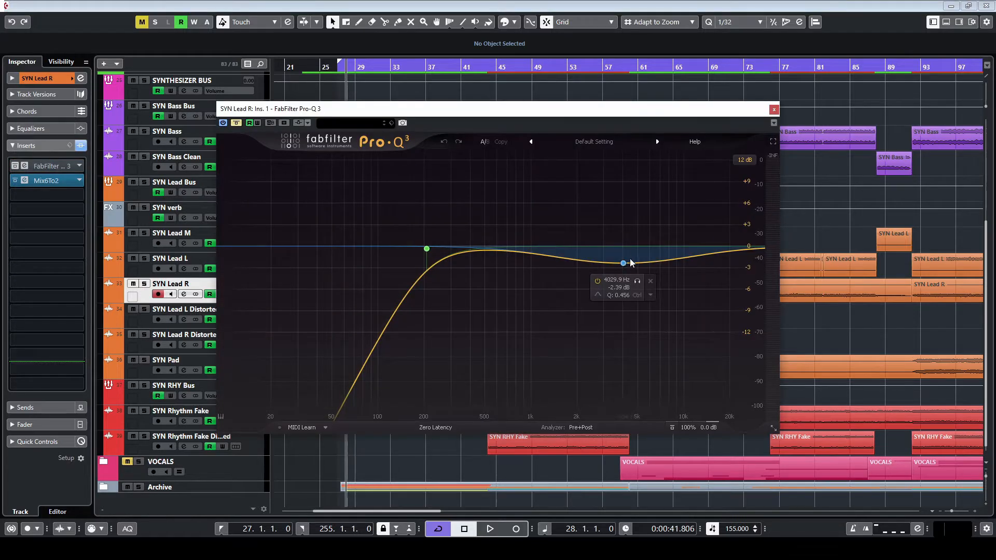
left_click(772, 110)
left_click(565, 160)
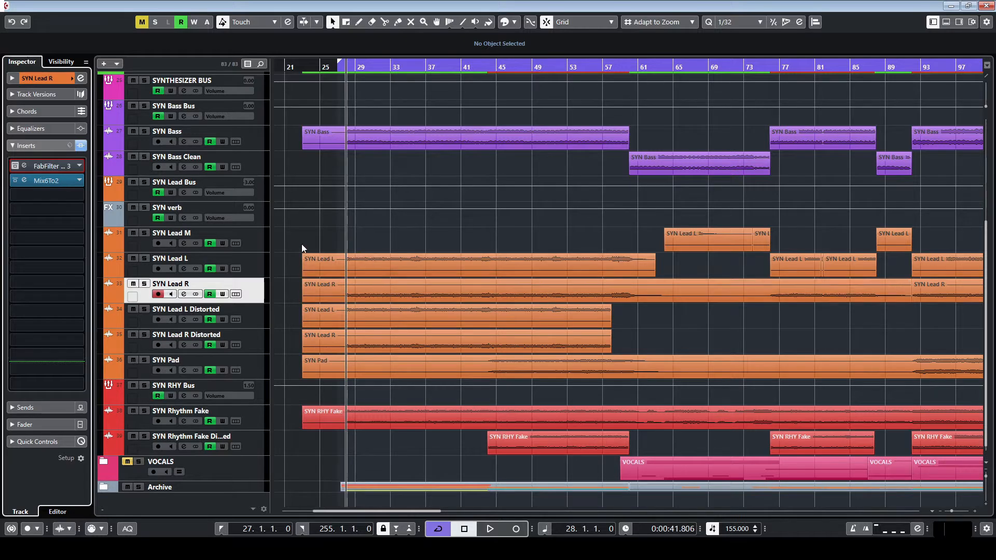
Solo SYN Lead L and SYN Lead R and listen to them together from bar 28
left_click(144, 259)
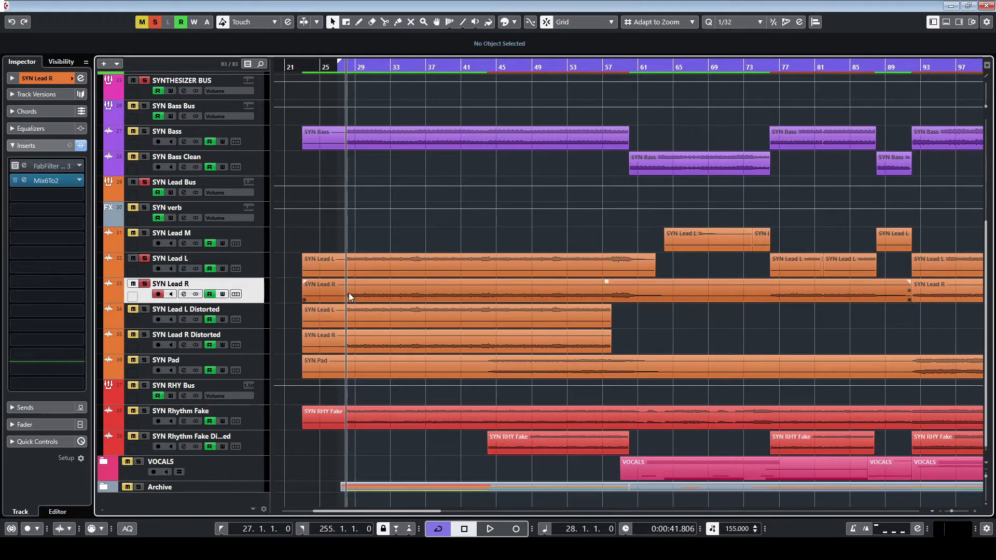
key("space")
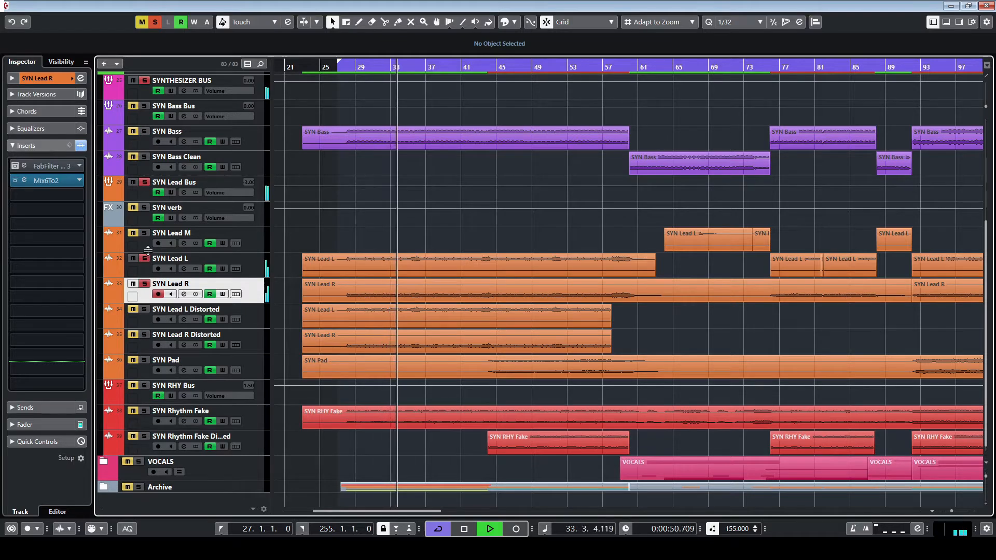
key("space")
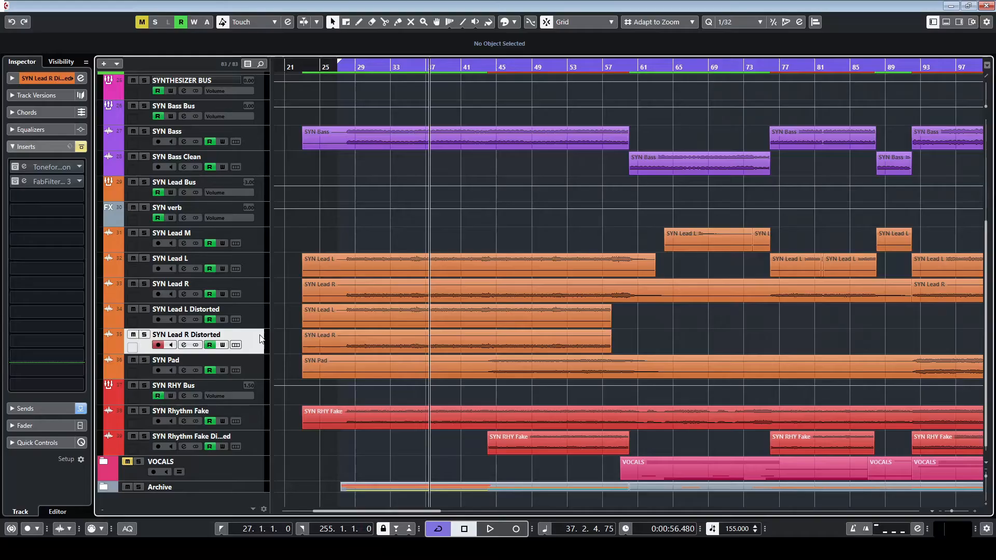
Select the SYN Lead L Distorted track and examine where the two distorted lead clips sit in the arrangement
left_click(260, 321)
scroll(291, 309, "down", 6)
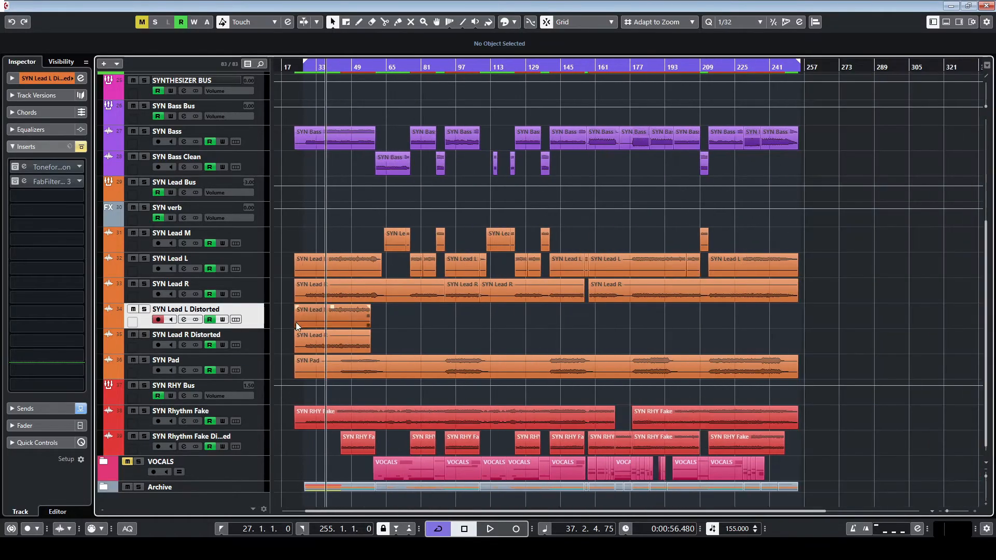
scroll(297, 322, "up", 6)
middle_click(375, 325)
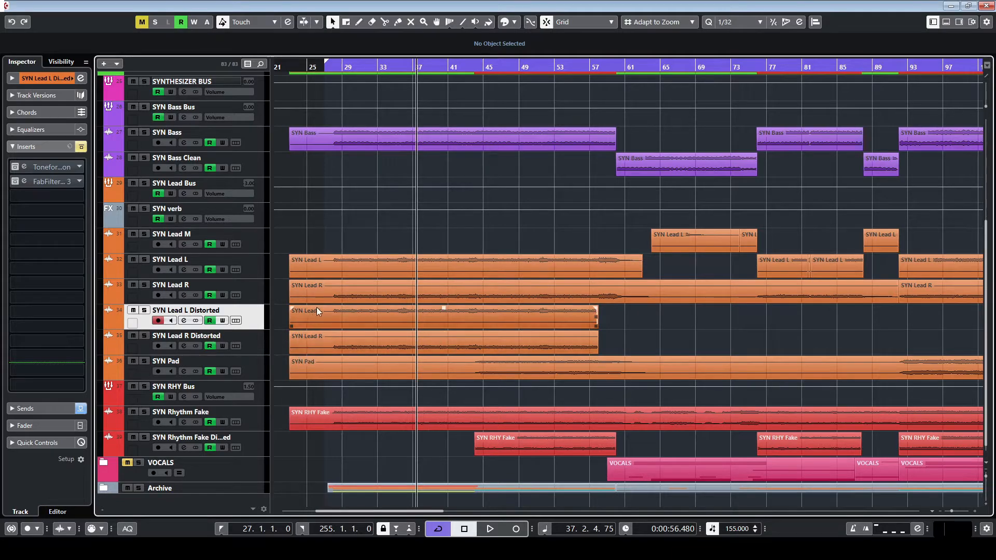
scroll(341, 342, "down", 6)
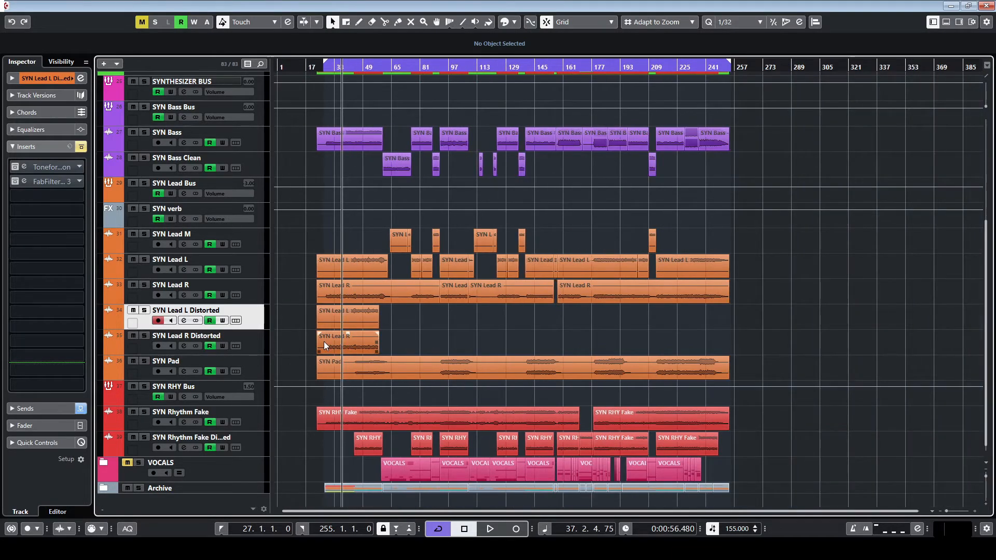
scroll(324, 341, "up", 6)
scroll(320, 341, "up", 3)
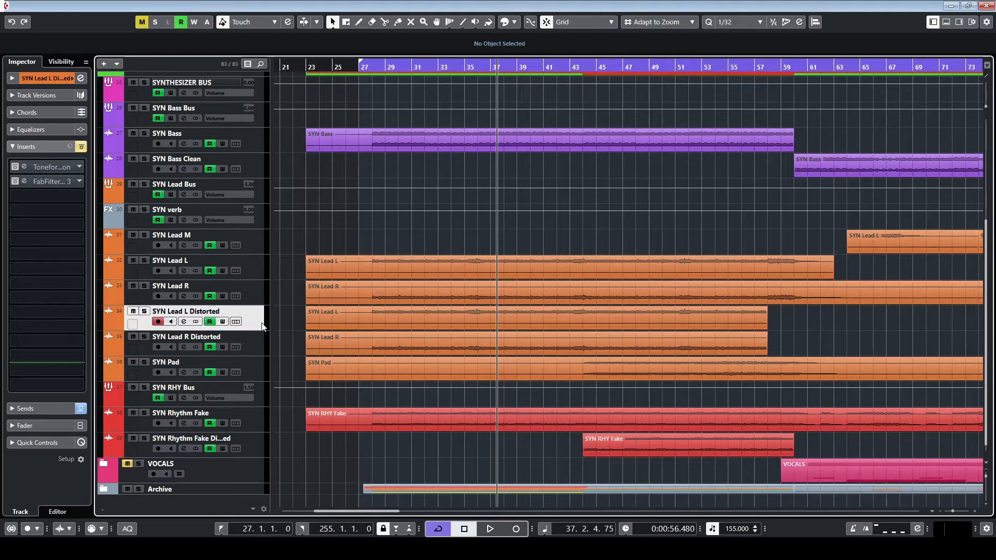
Inspect the Toneforge and FabFilter inserts on SYN Lead L Distorted and take Toneforge out of bypass
left_click(54, 167)
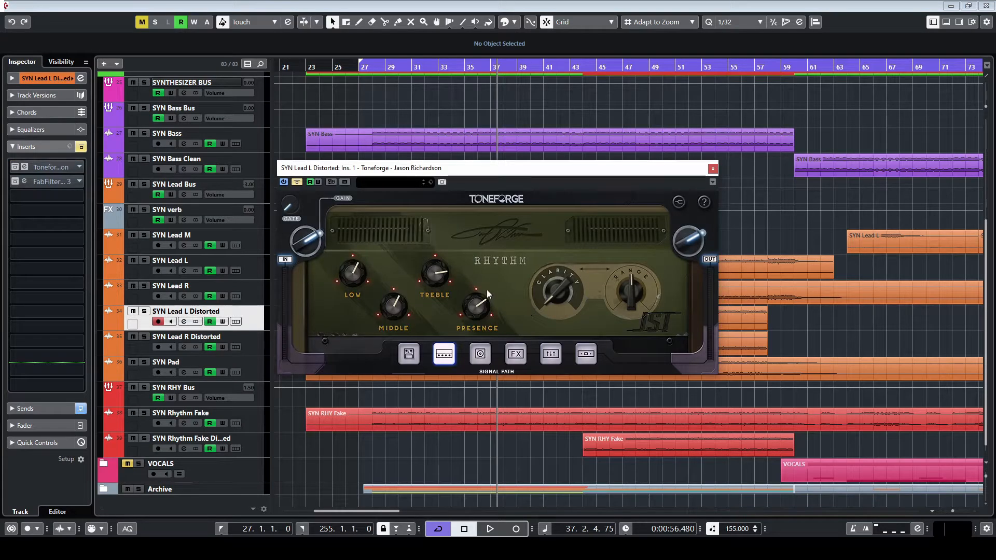
left_click(296, 182)
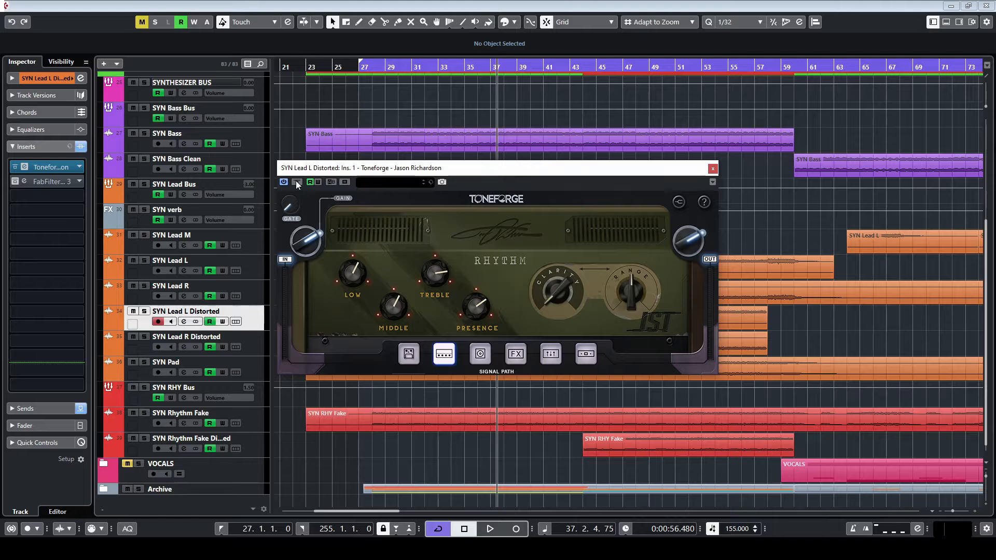
left_click(46, 181)
left_click(778, 88)
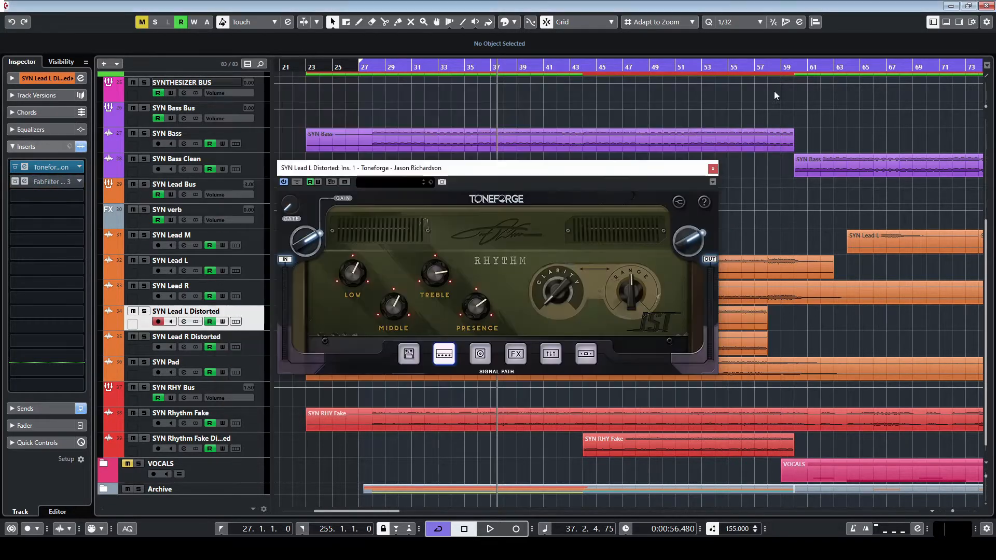
left_click(16, 167)
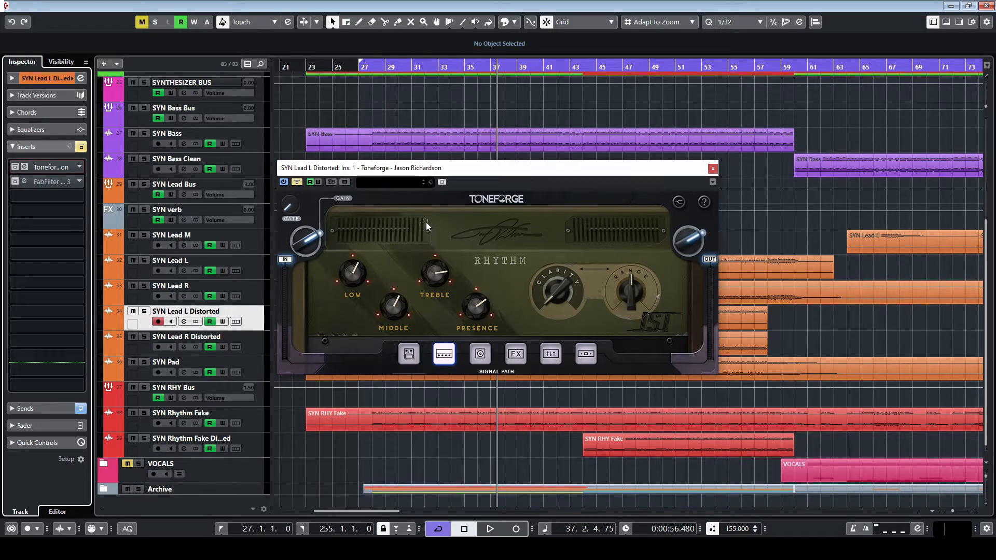
left_click(296, 182)
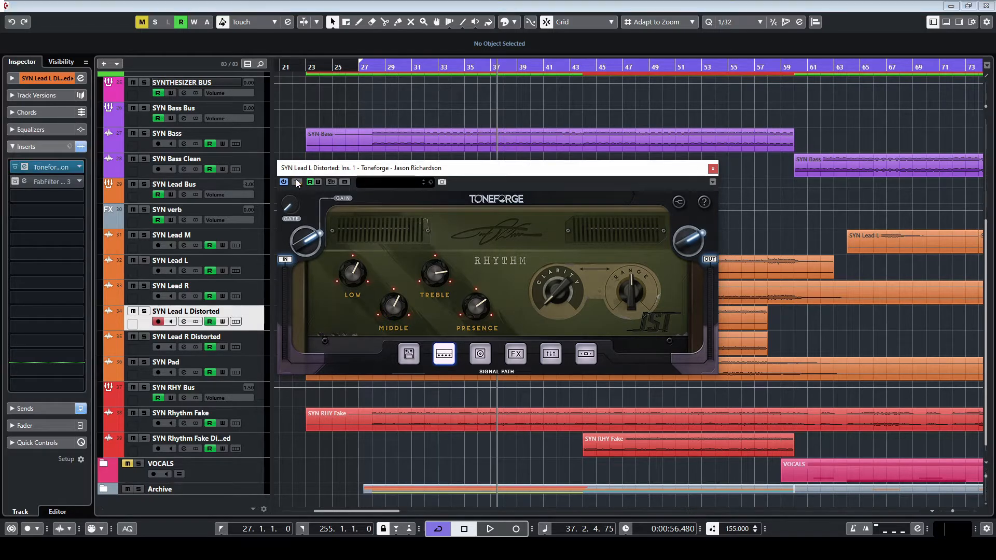
left_click(712, 168)
Solo SYN Lead L Distorted and listen to it from bar 28 with the Toneforge amp active
key("s")
left_click(372, 68)
key("space")
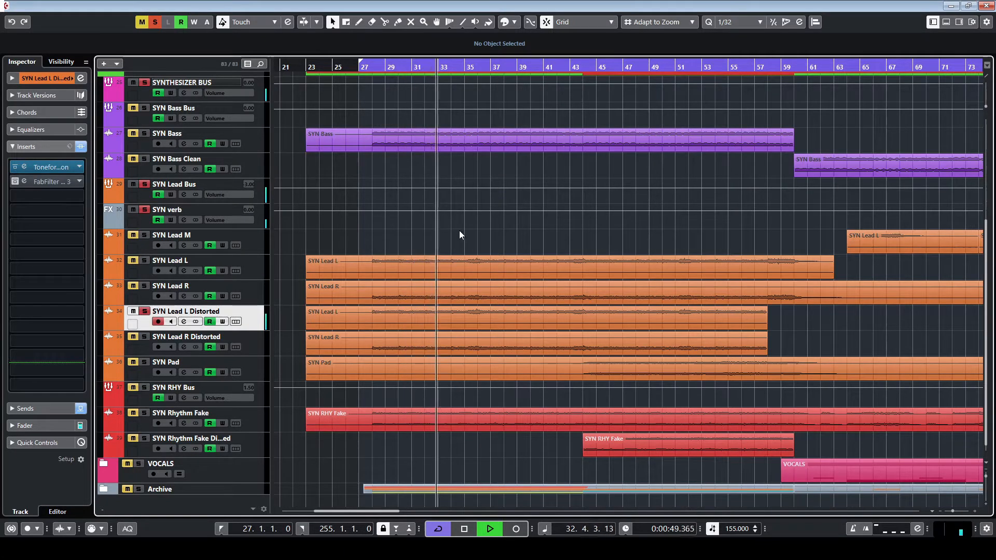
key("space")
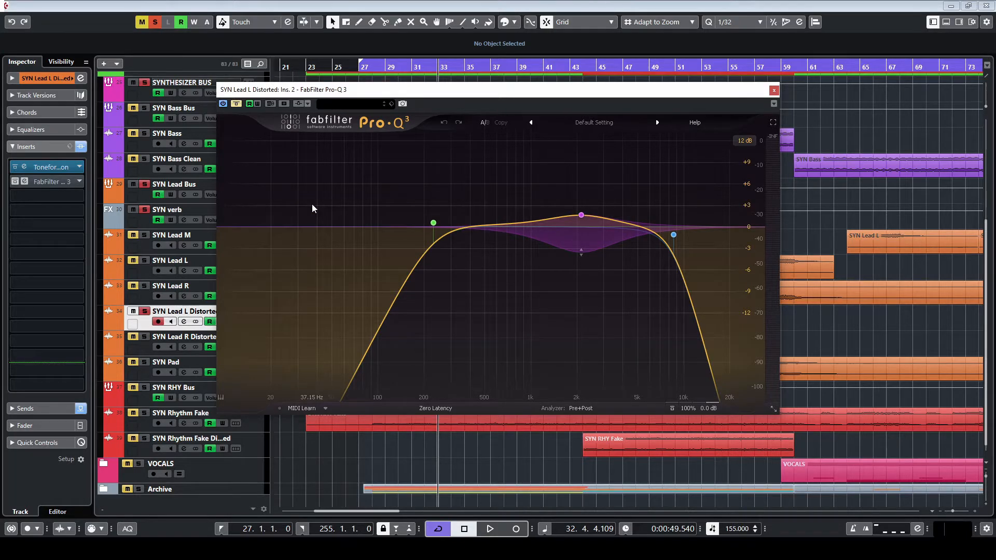
Take FabFilter Pro-Q 3 on SYN Lead L Distorted out of bypass during playback and inspect its dynamic bell band near 2.1 kHz
mouse_move(674, 235)
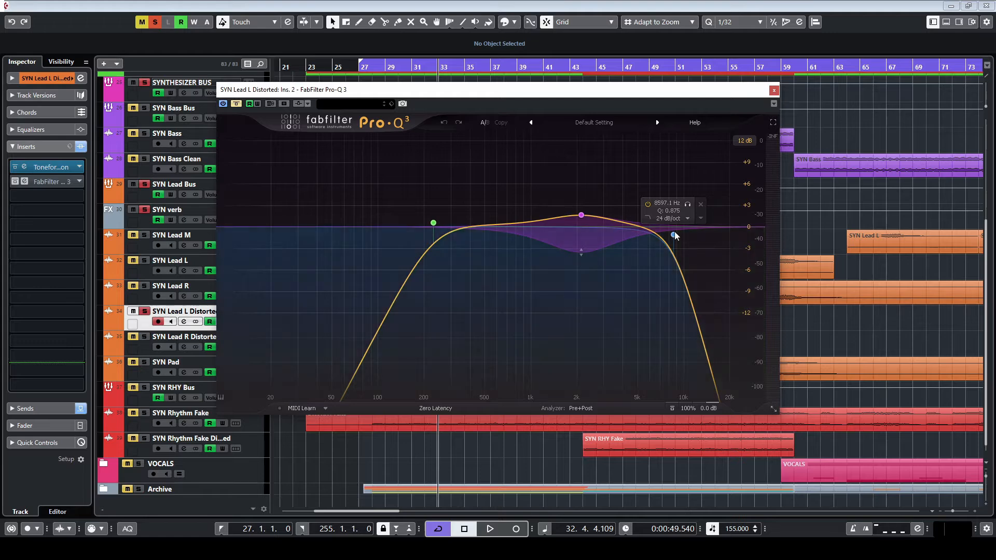
mouse_move(581, 216)
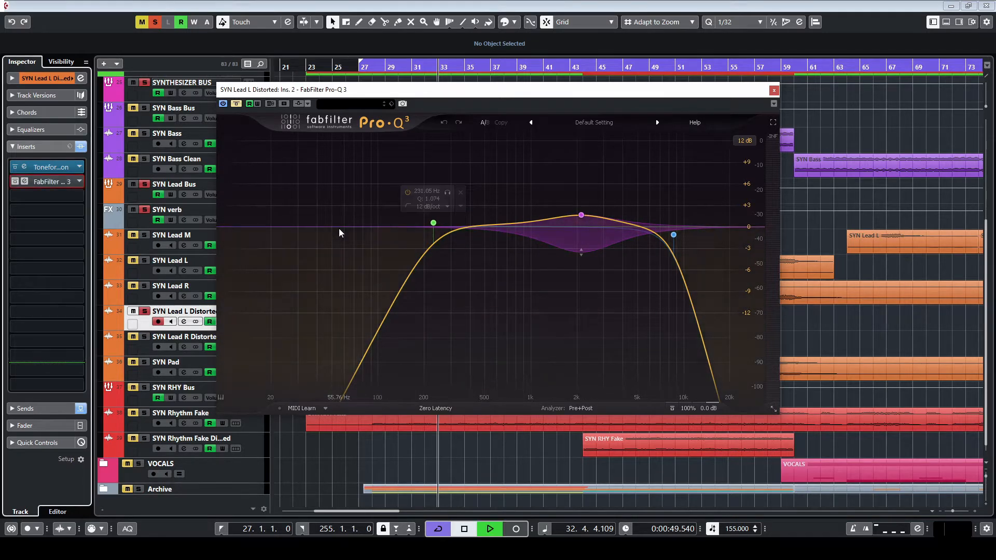
key("space")
left_click(236, 104)
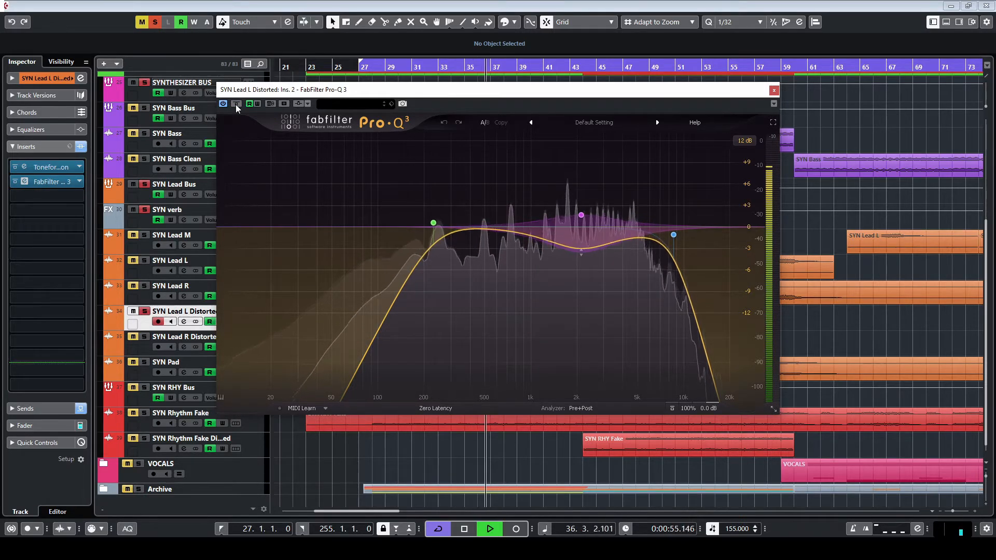
key("space")
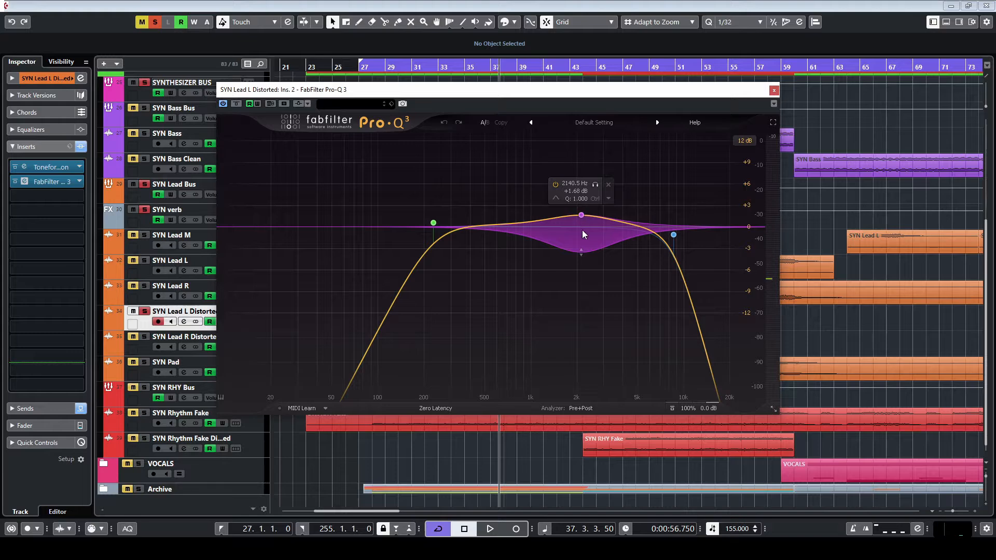
left_click(580, 216)
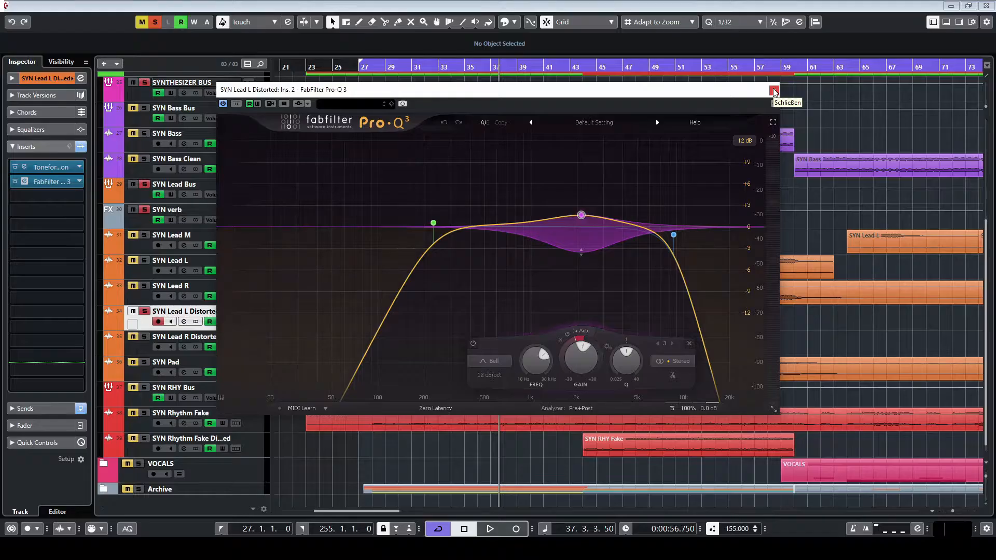
left_click(778, 98)
Activate the bypassed inserts on SYN Lead R Distorted, then inspect its Toneforge and Pro-Q 3 settings and close both windows
left_click(266, 347)
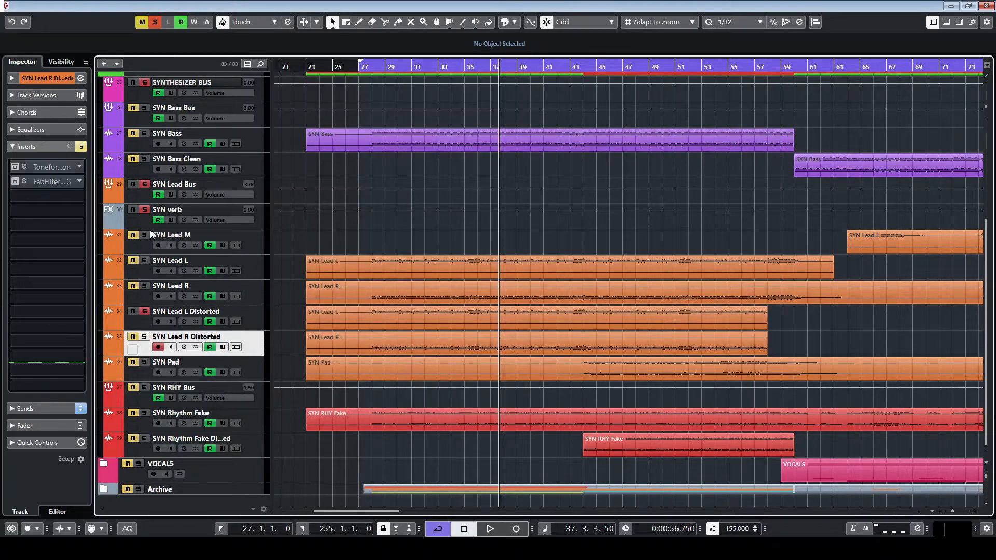
left_click(85, 147)
left_click(39, 165)
left_click(46, 181)
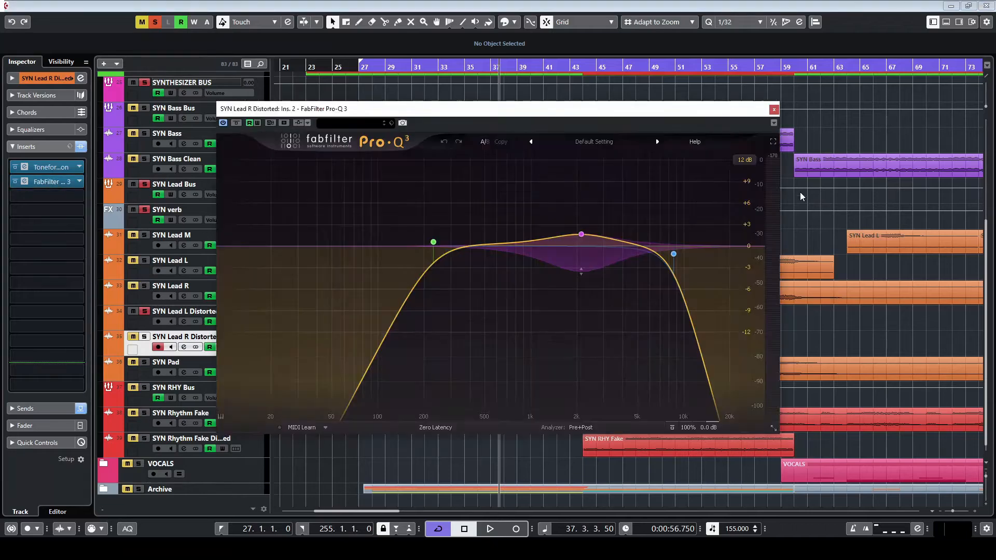
left_click(773, 110)
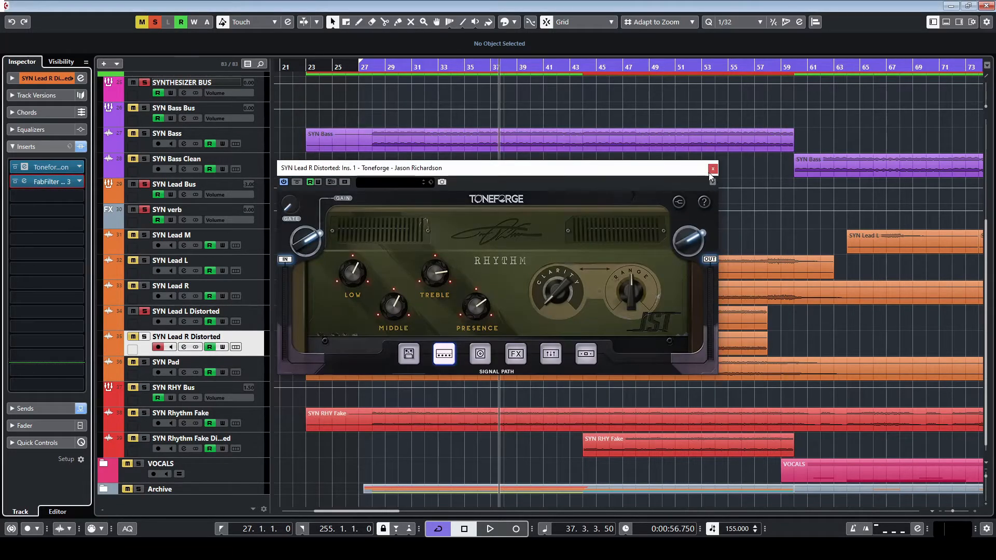
left_click(712, 169)
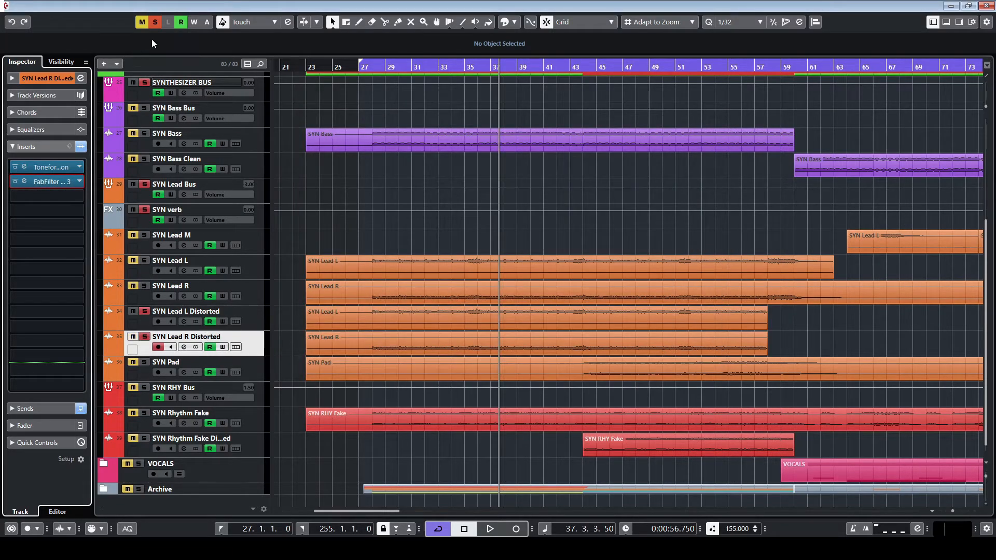
Solo SYN Lead L and SYN Lead R along with both distorted lead tracks and listen from around bar 28
left_click(144, 185)
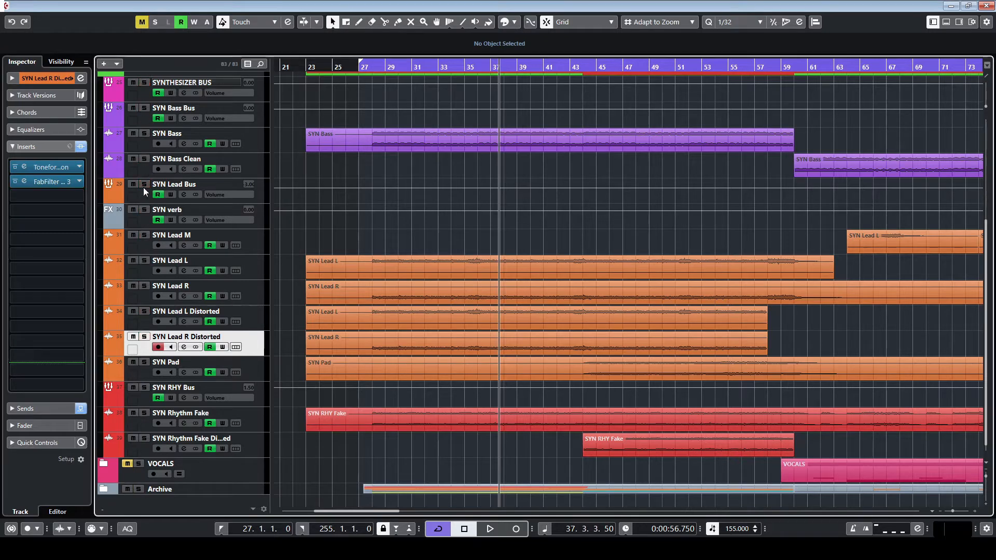
left_click(144, 260)
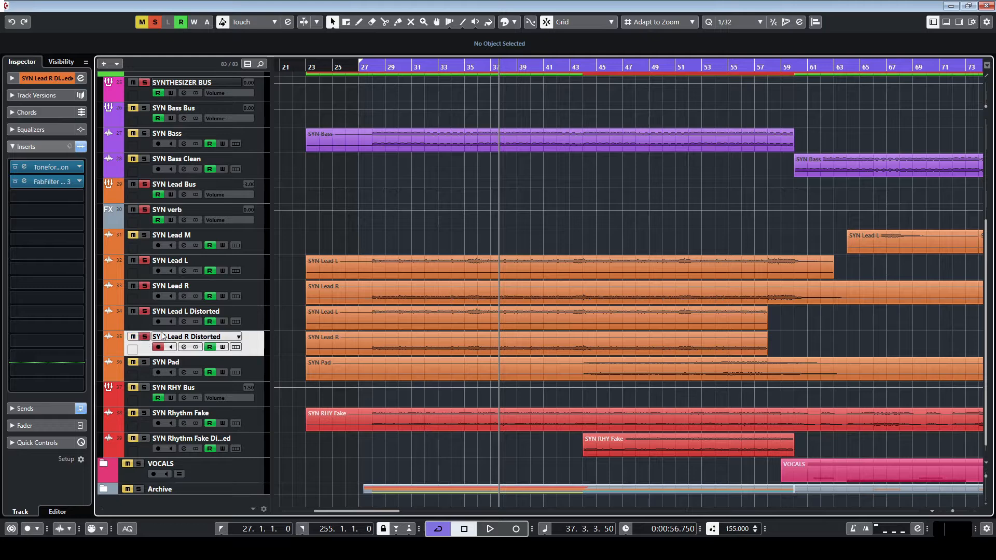
left_click(381, 69)
key("space")
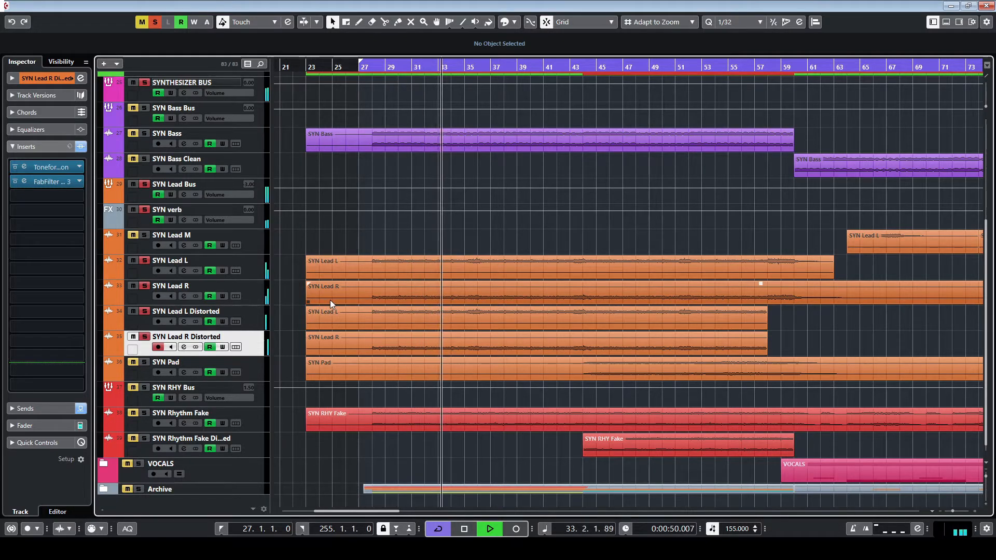
key("space")
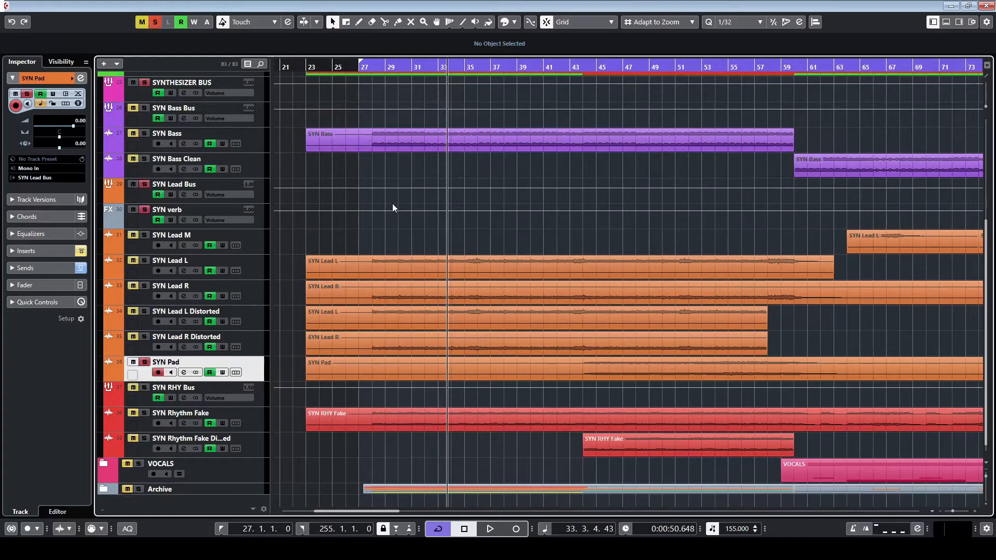
Show the inserts of the soloed SYN Pad track and start playback from bar 43
left_click(493, 325)
scroll(493, 325, "down", 8)
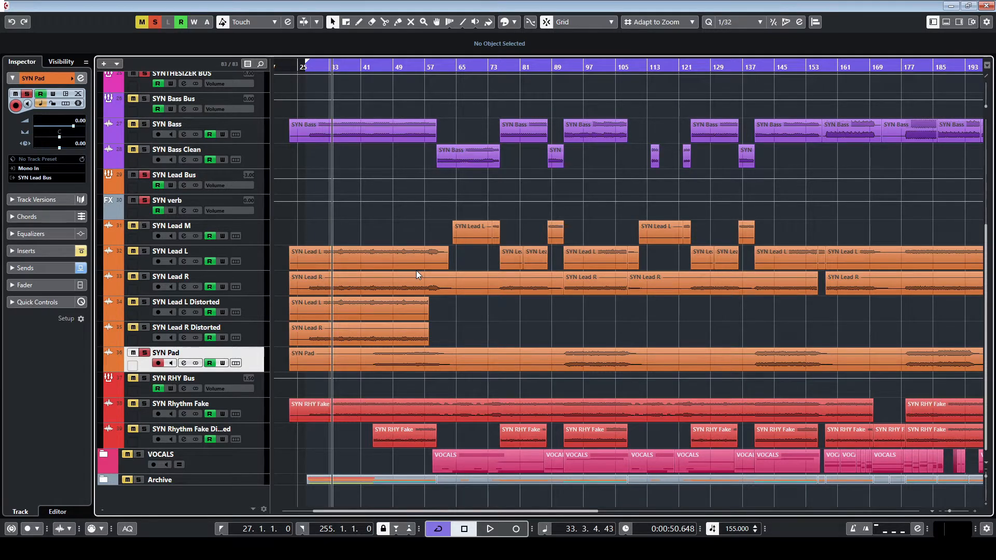
scroll(410, 326, "up", 5)
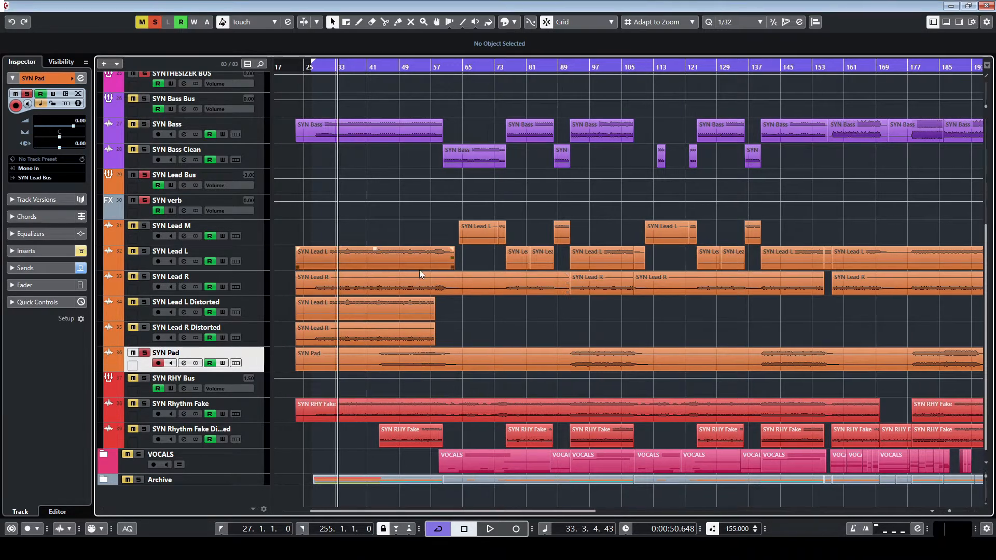
scroll(394, 326, "up", 2)
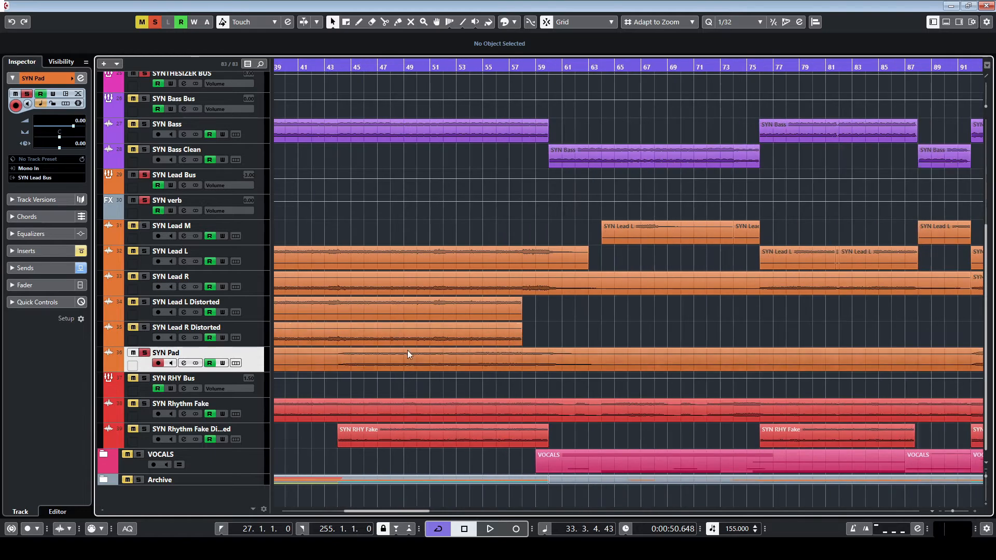
left_click(31, 269)
left_click(49, 144)
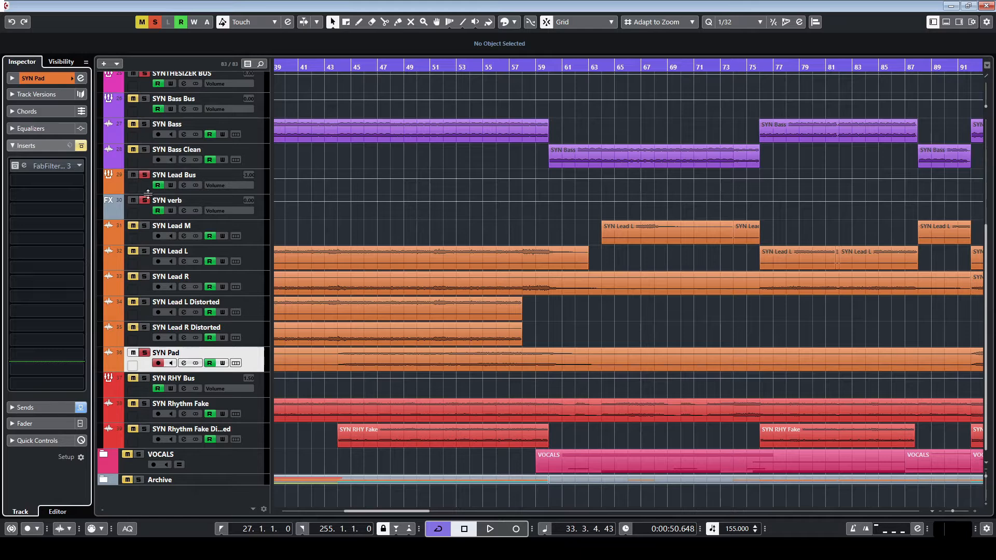
left_click(330, 65)
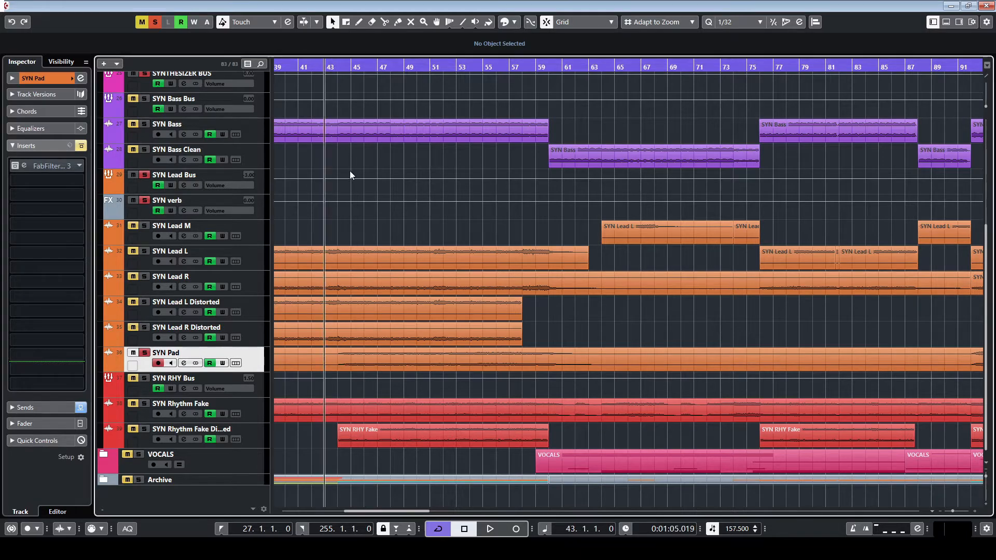
key("space")
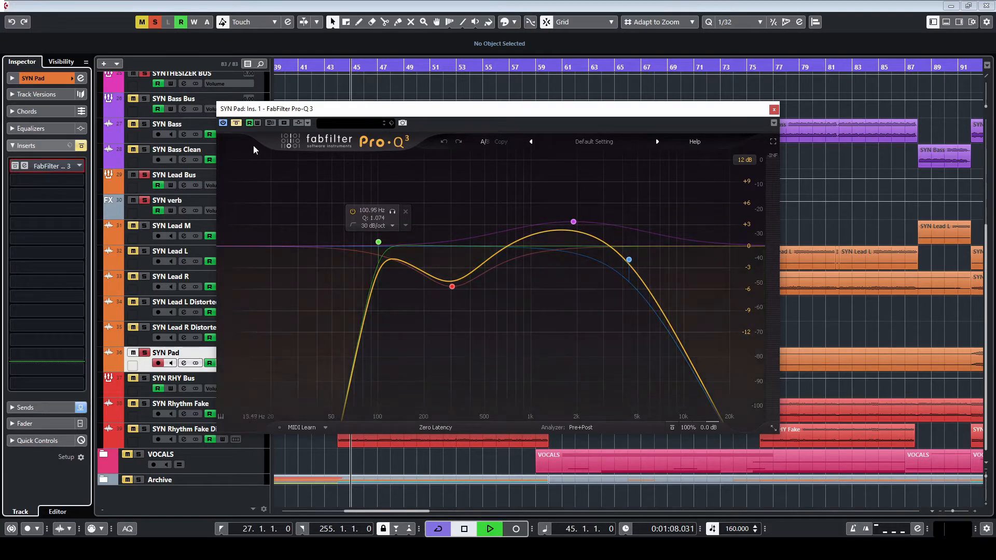
Compare SYN Pad with FabFilter Pro-Q 3 bypassed and active during playback, leave the EQ active, and close its window
key("space")
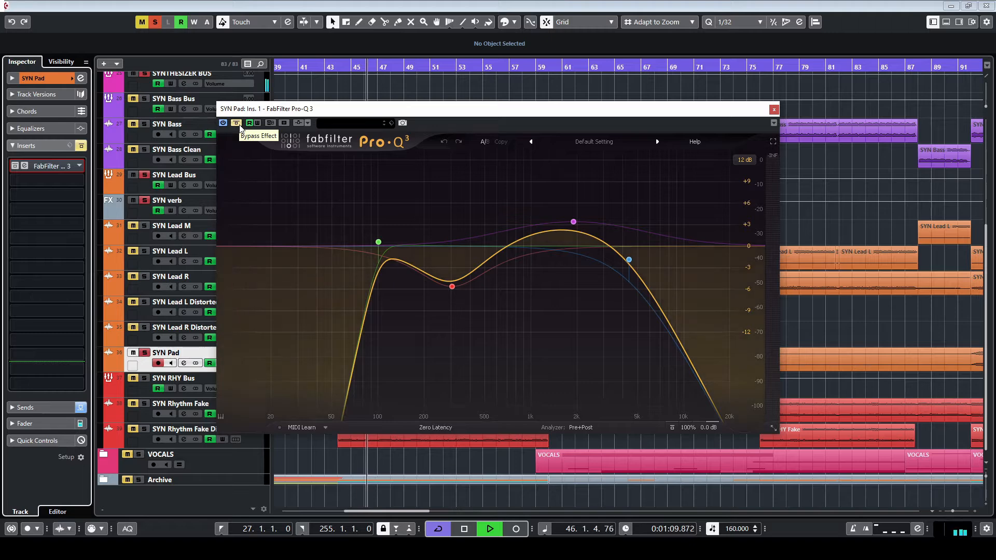
left_click(240, 126)
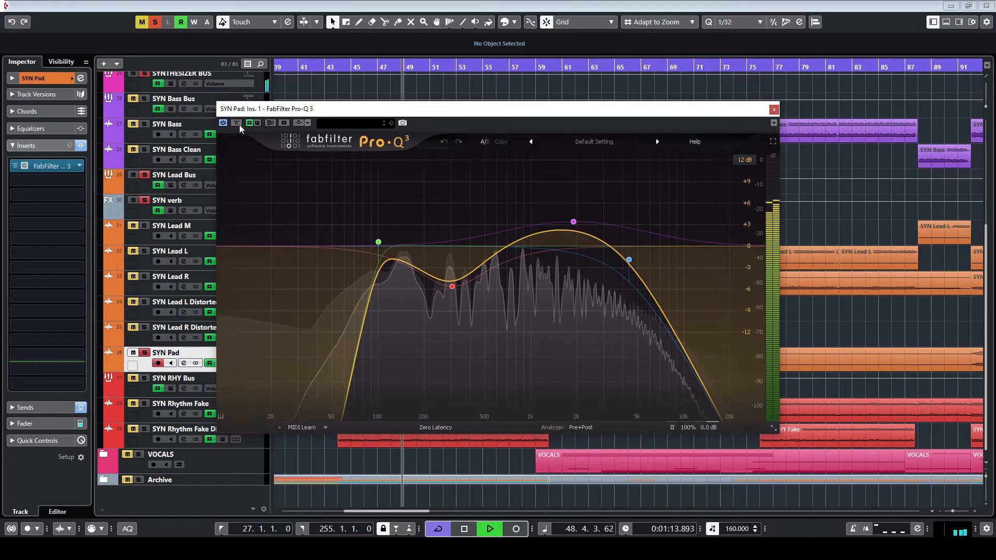
left_click(240, 126)
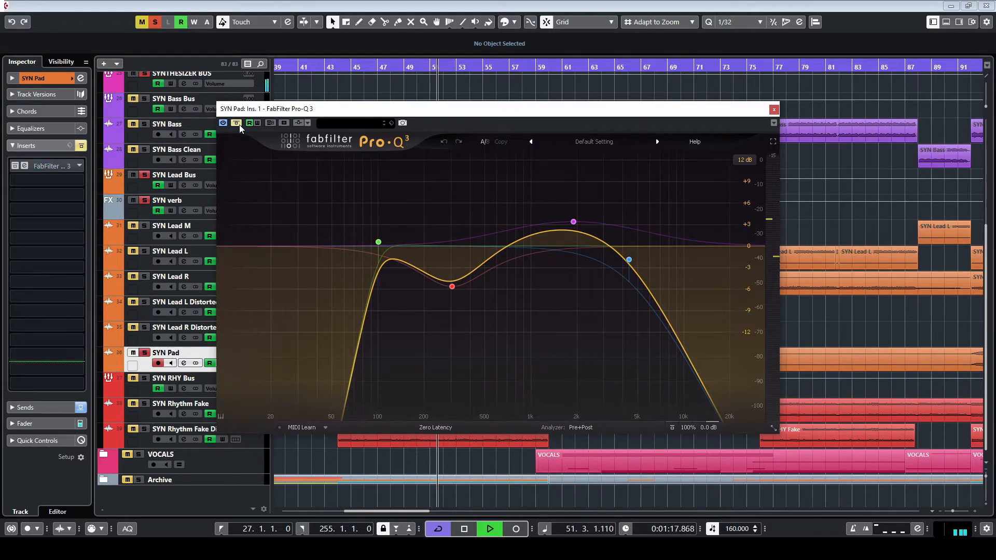
left_click(239, 126)
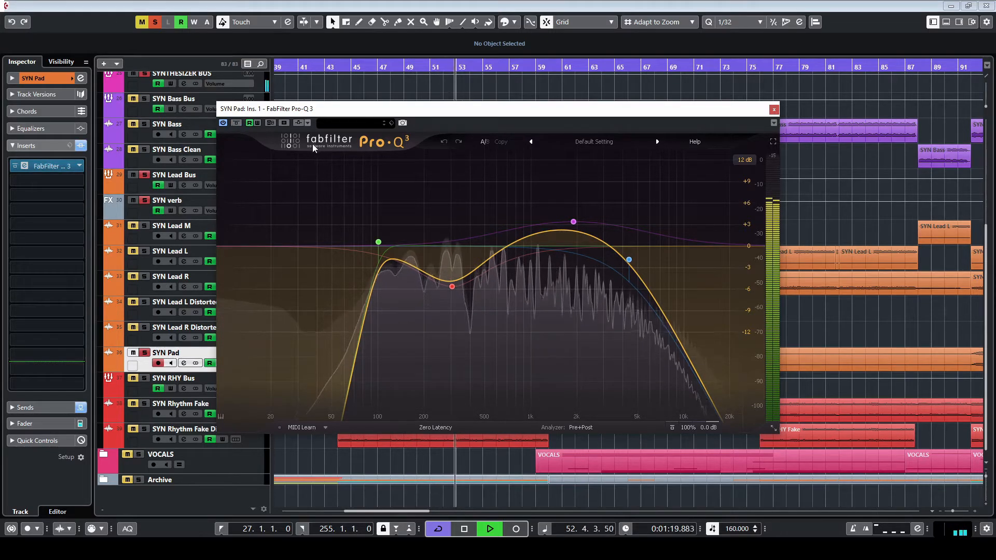
left_click(239, 126)
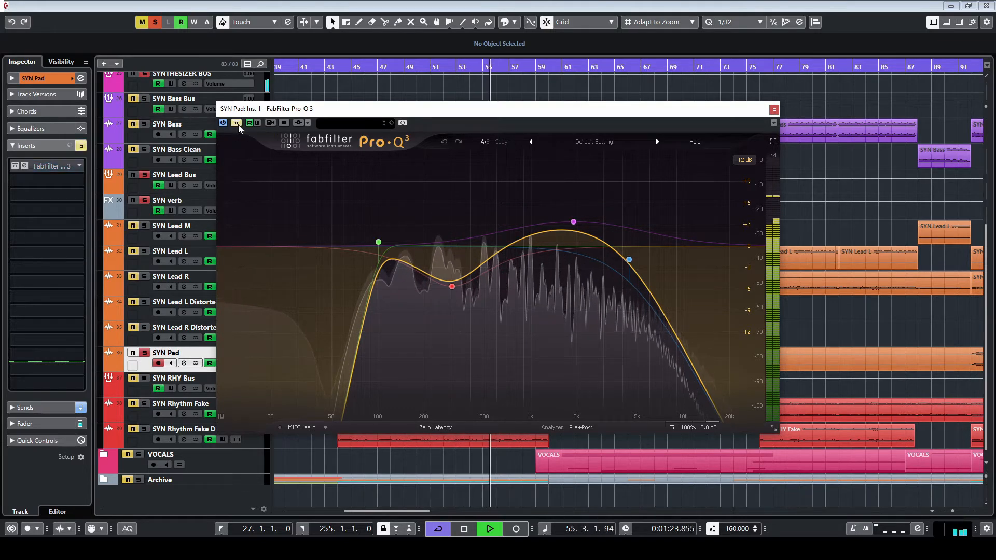
left_click(238, 125)
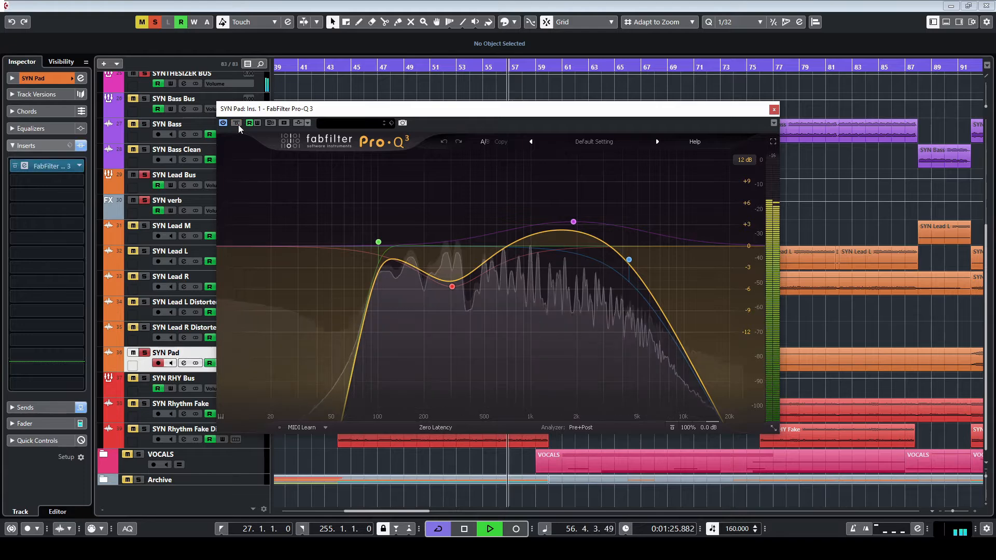
key("space")
left_click(773, 109)
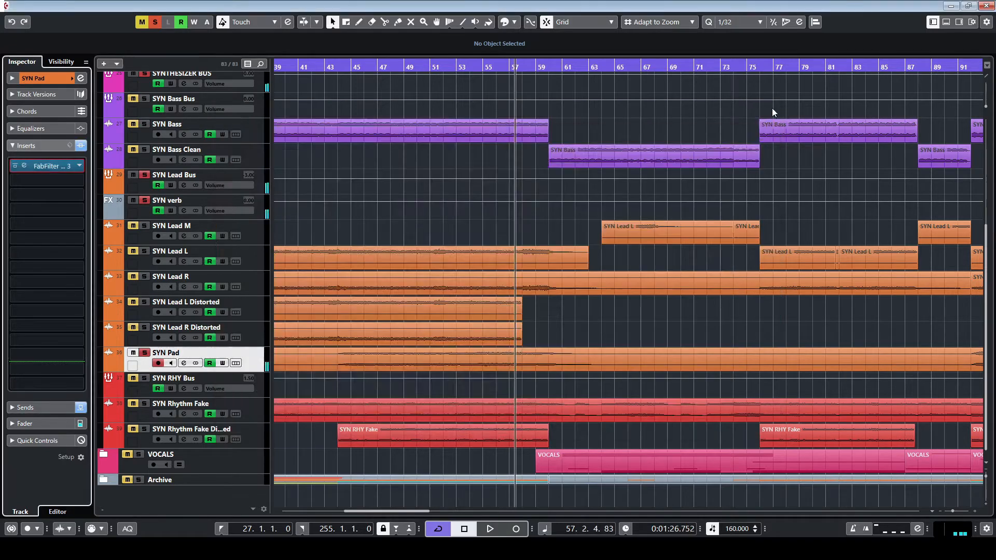
key("g")
key("g")
key("g")
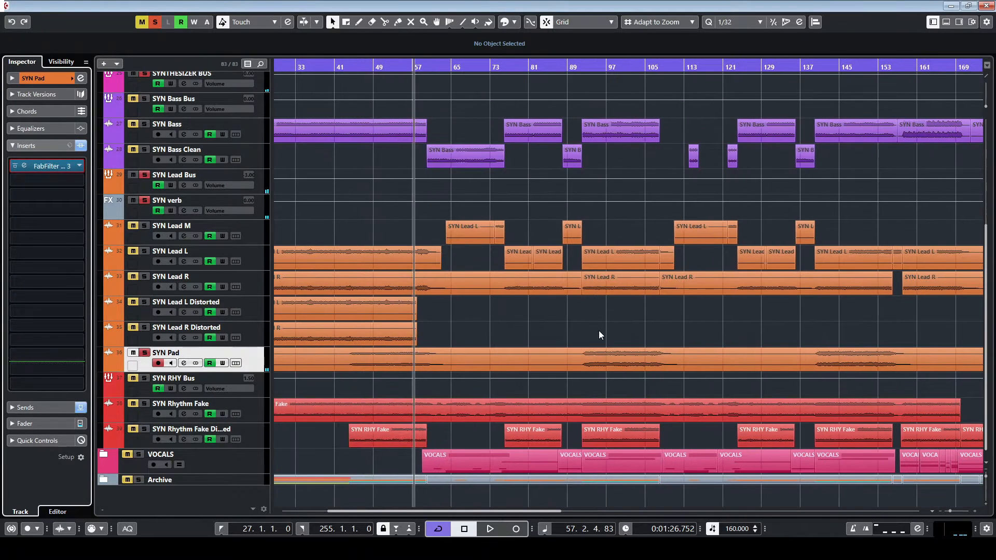
key("g")
key("g")
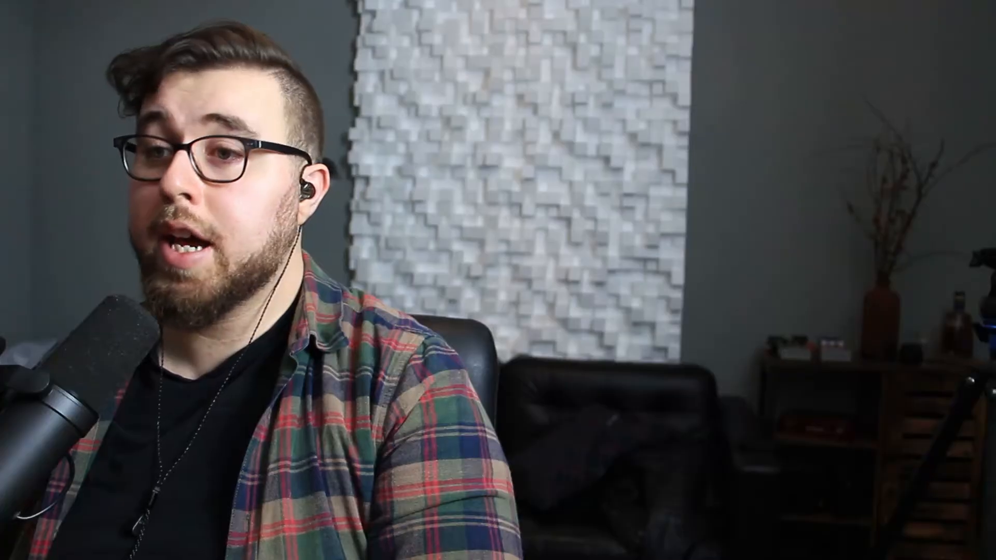
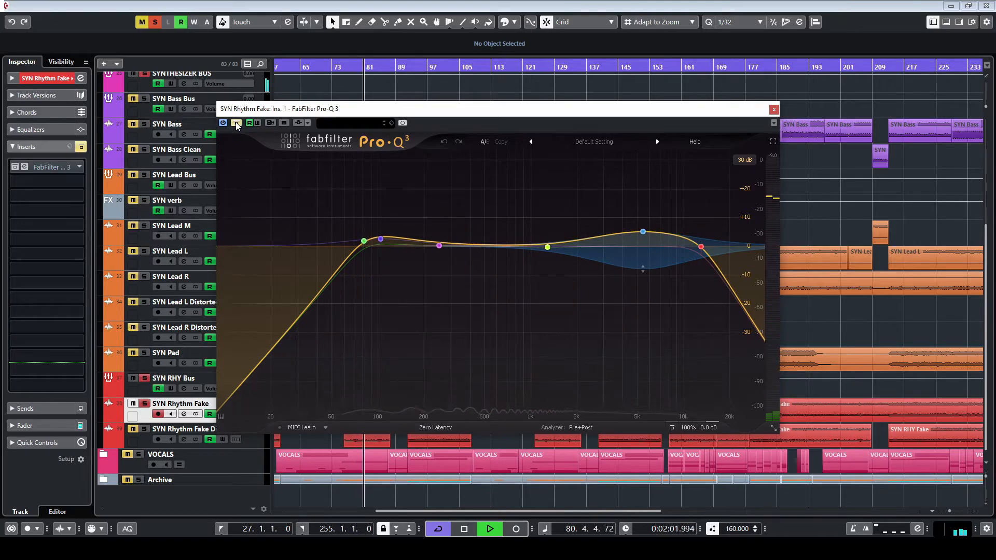
Take FabFilter Pro-Q 3 on SYN Rhythm Fake out of bypass during playback, then stop and unsolo the track
left_click(236, 124)
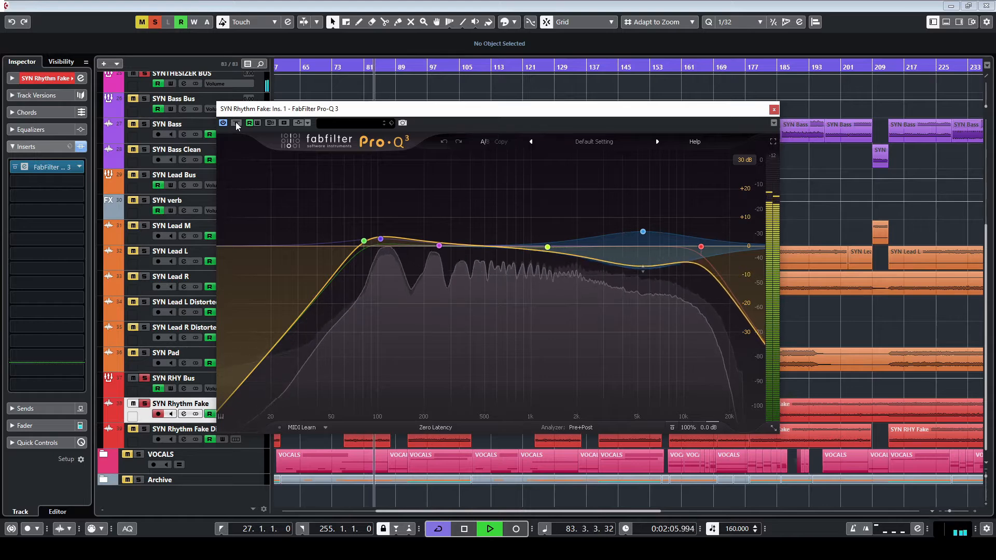
key("space")
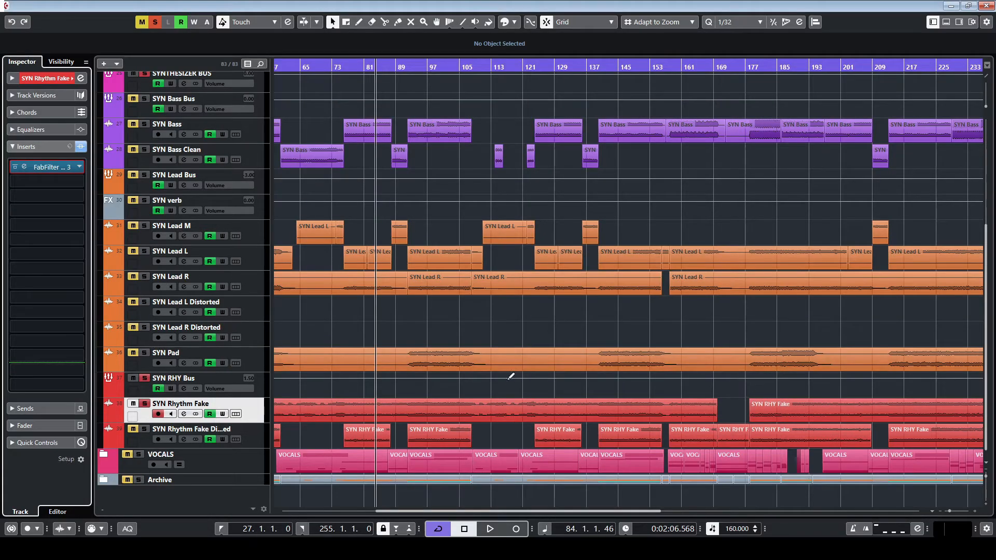
scroll(484, 409, "left", 5)
key("s")
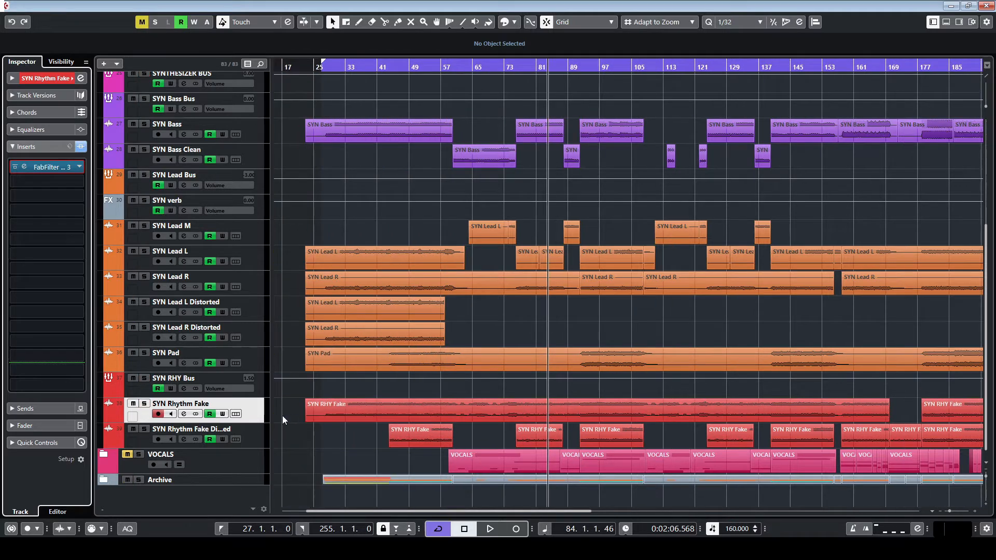
Select the SYN Rhythm Fake Distorted track and set the playback position to bar 75
left_click(253, 438)
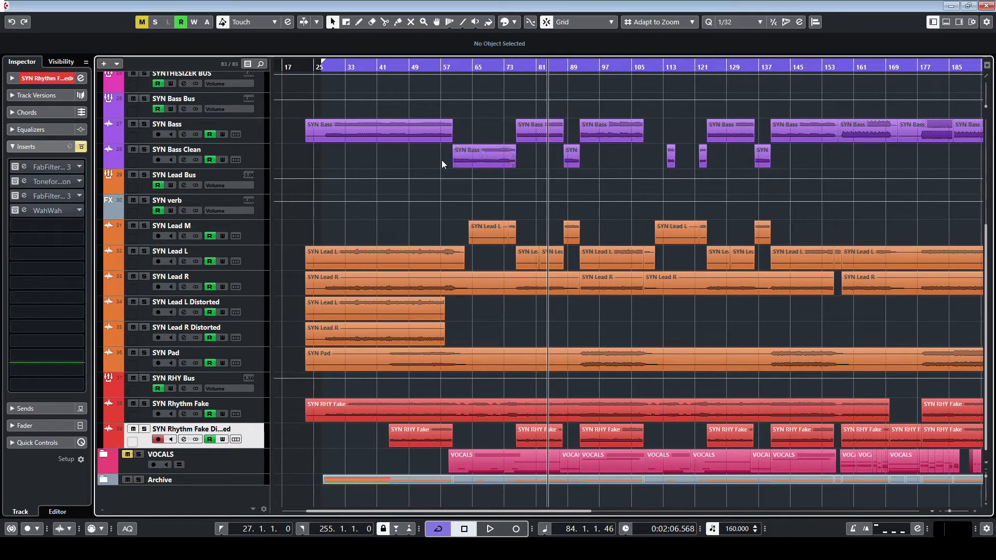
left_click(397, 67)
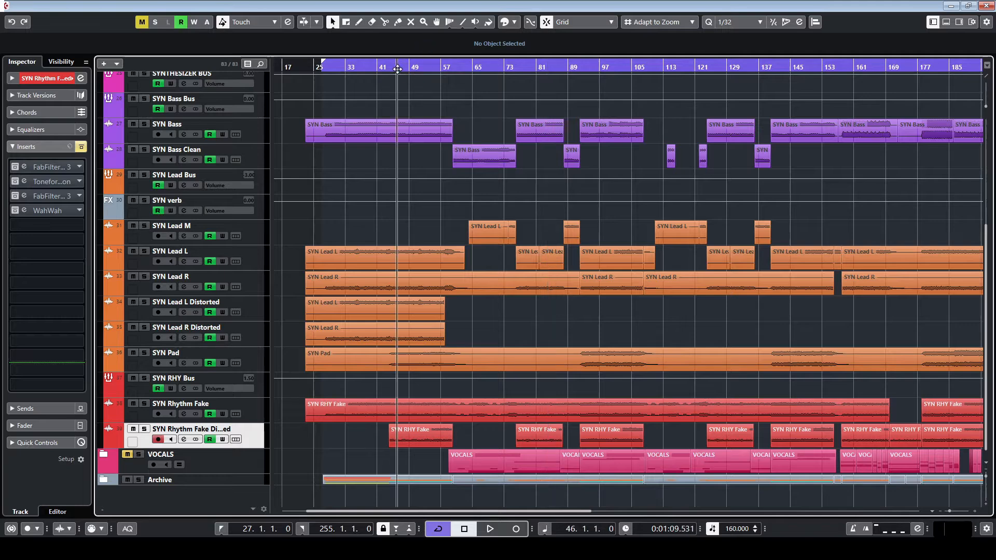
scroll(546, 337, "up", 3)
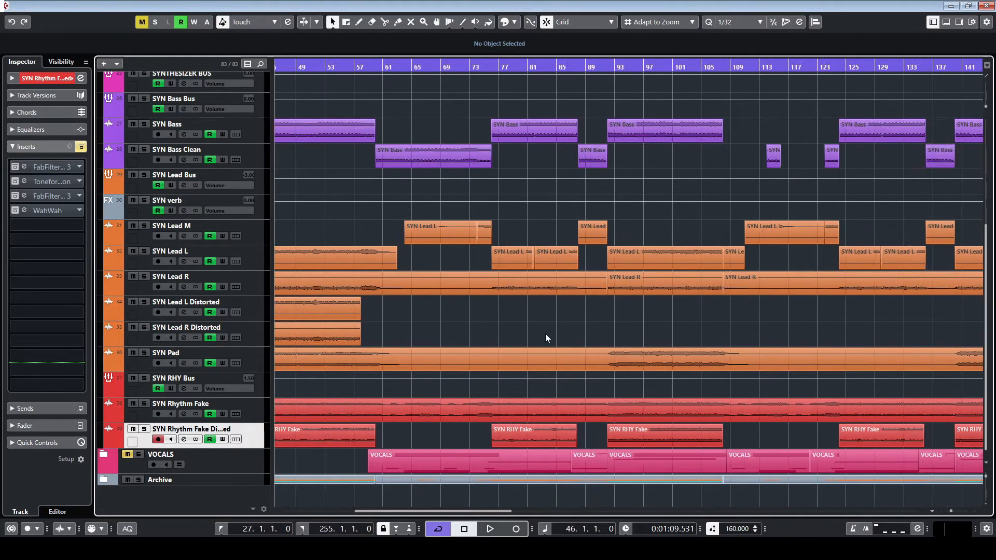
scroll(546, 337, "up", 3)
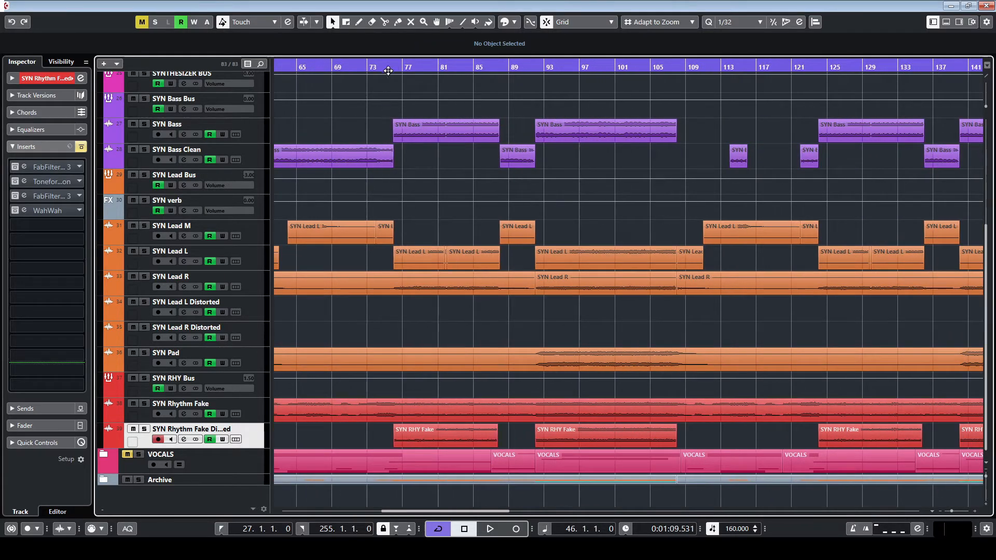
left_click(388, 71)
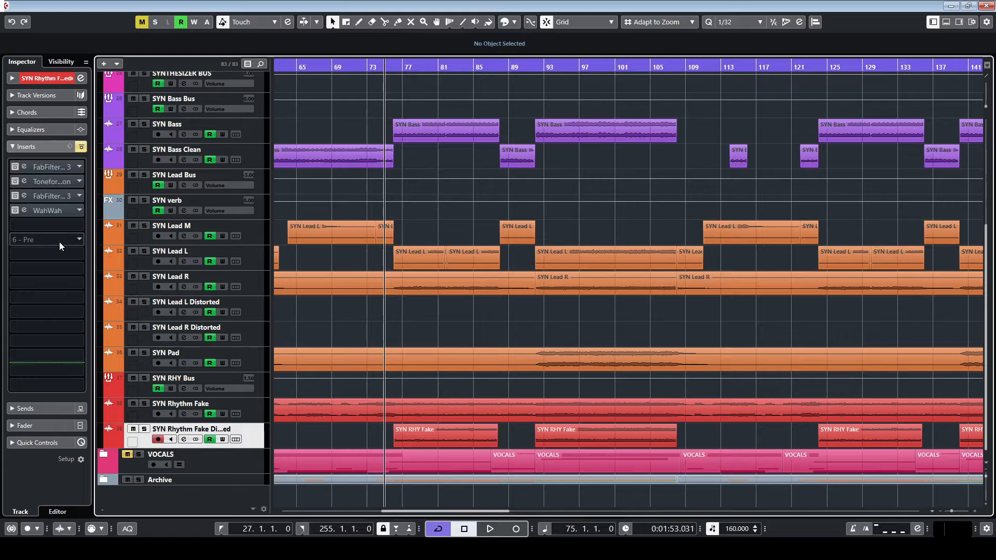
Solo SYN Rhythm Fake Distorted, take its first FabFilter Pro-Q 3 out of bypass during playback, and close the EQ window
left_click(50, 166)
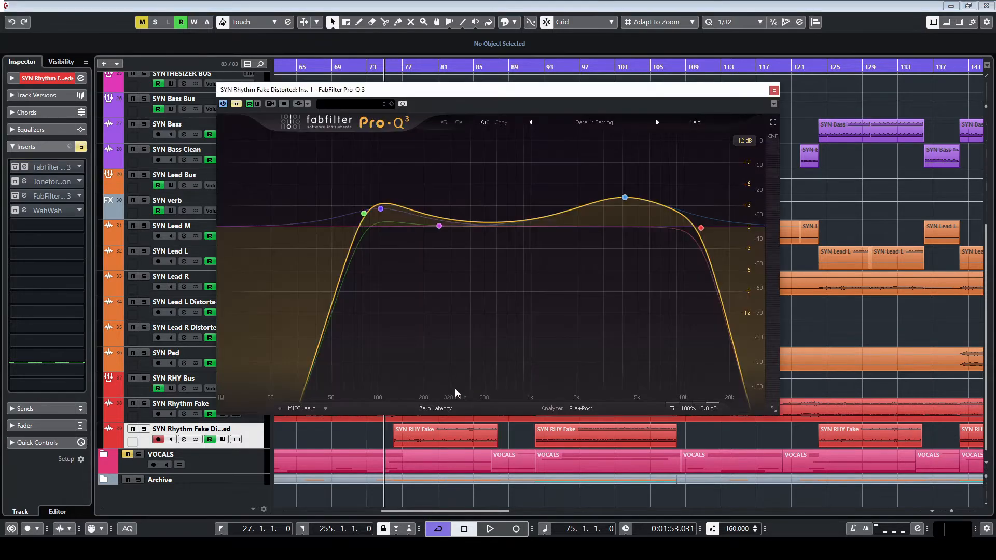
key("s")
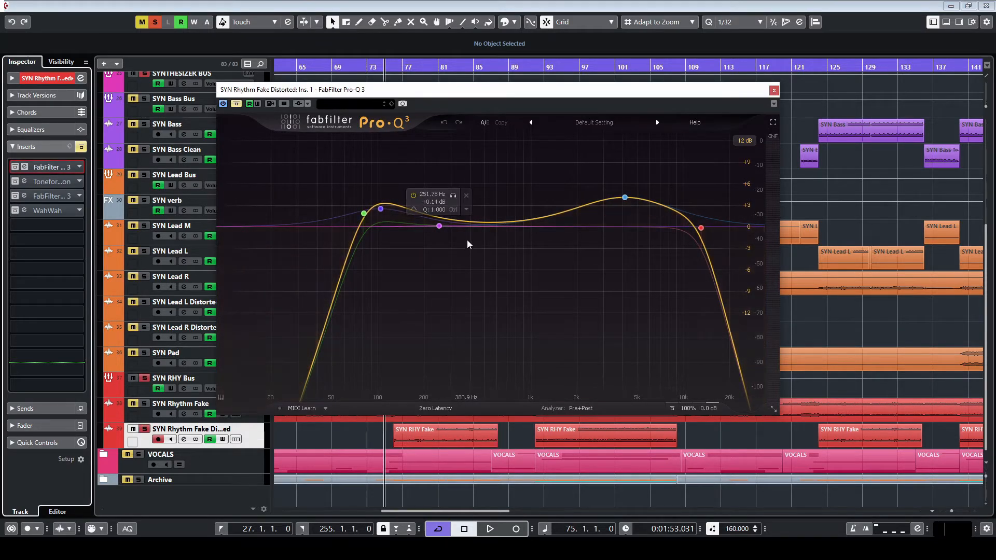
key("space")
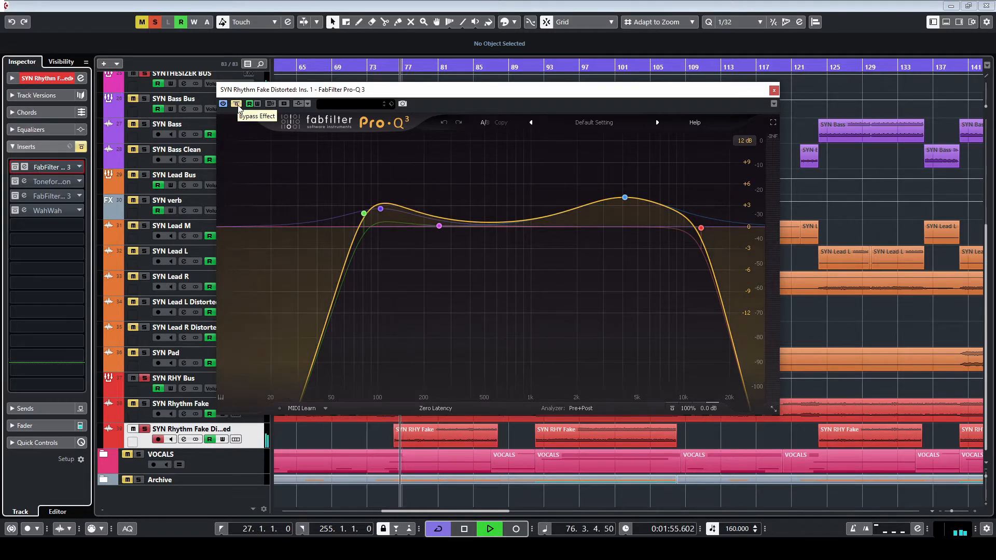
left_click(237, 104)
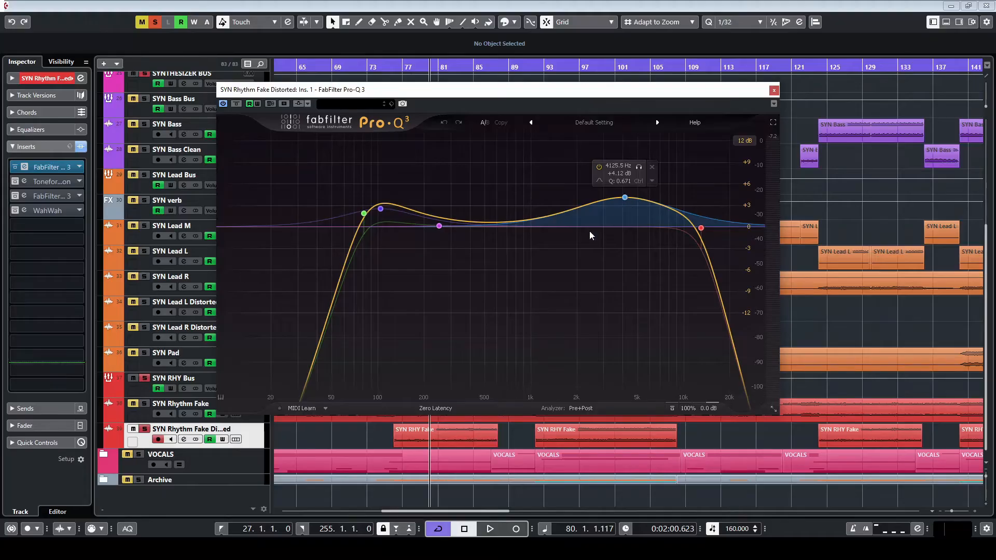
left_click(773, 91)
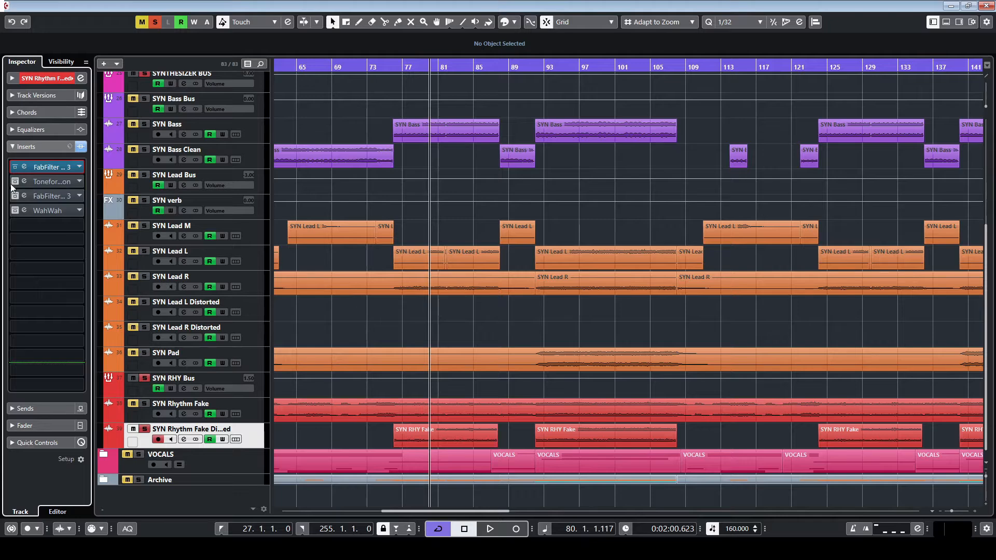
Open the Toneforge amp on SYN Rhythm Fake Distorted and take it out of bypass while playing from around bar 76
left_click(63, 180)
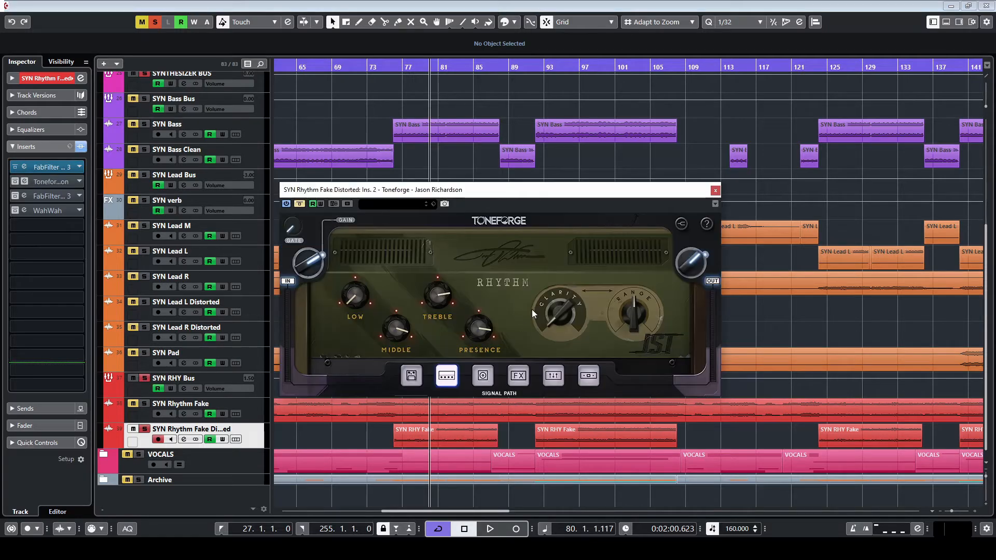
left_click(392, 70)
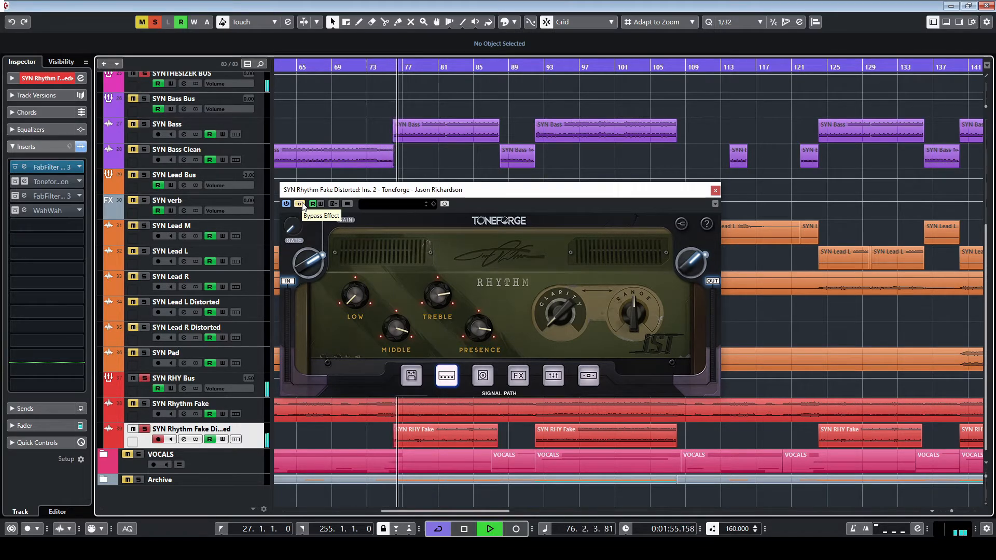
left_click(301, 203)
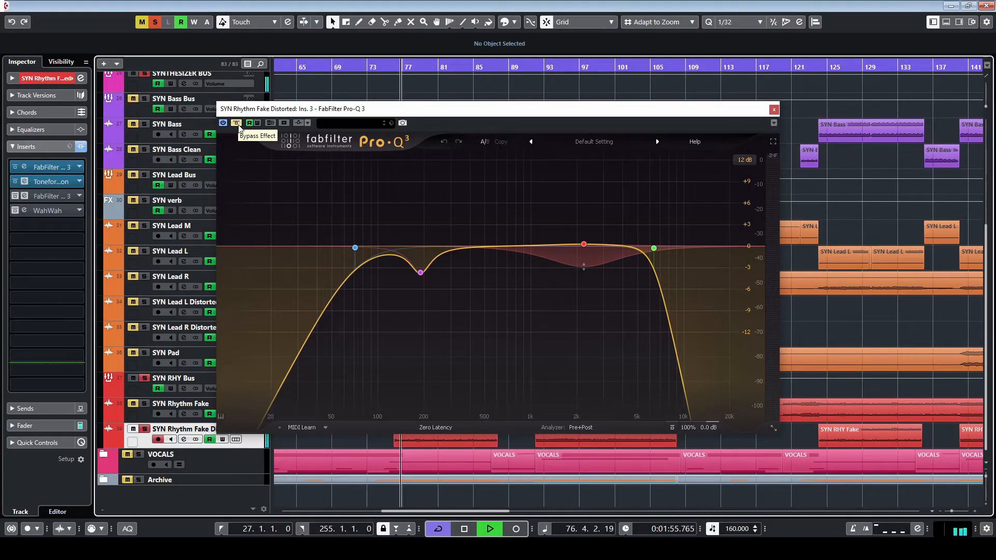
Activate the second FabFilter Pro-Q 3 on SYN Rhythm Fake Distorted, then stop playback and close the EQ and Toneforge windows
left_click(237, 124)
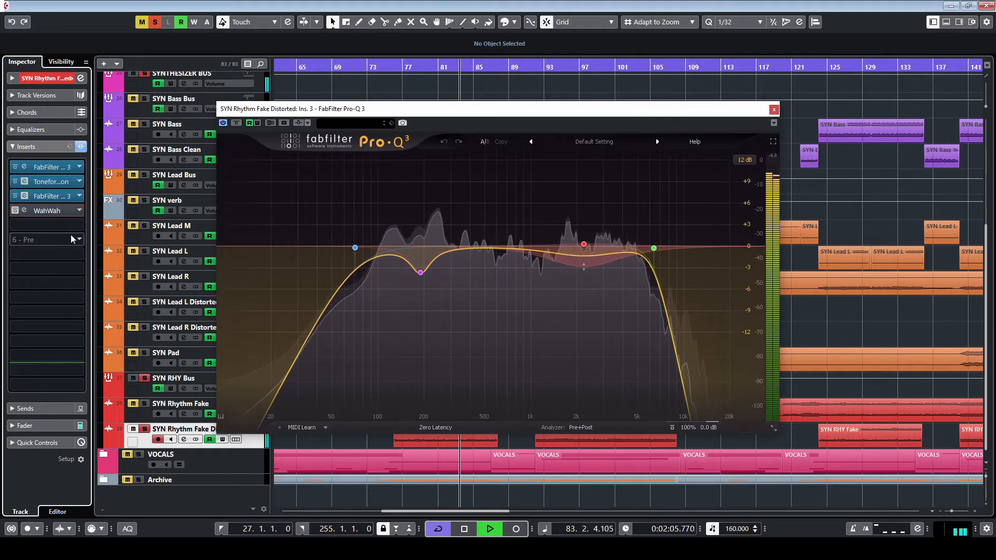
key("space")
left_click(774, 110)
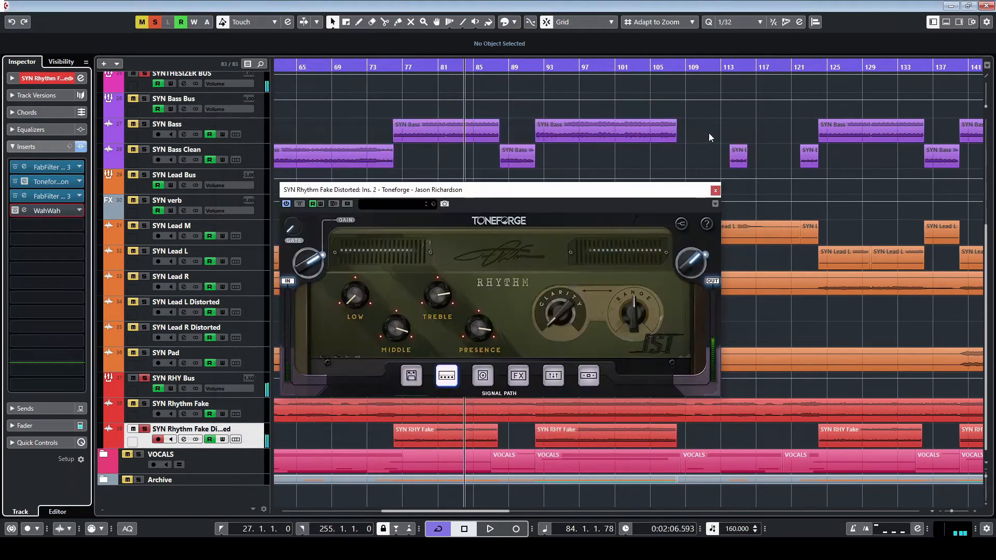
left_click(715, 190)
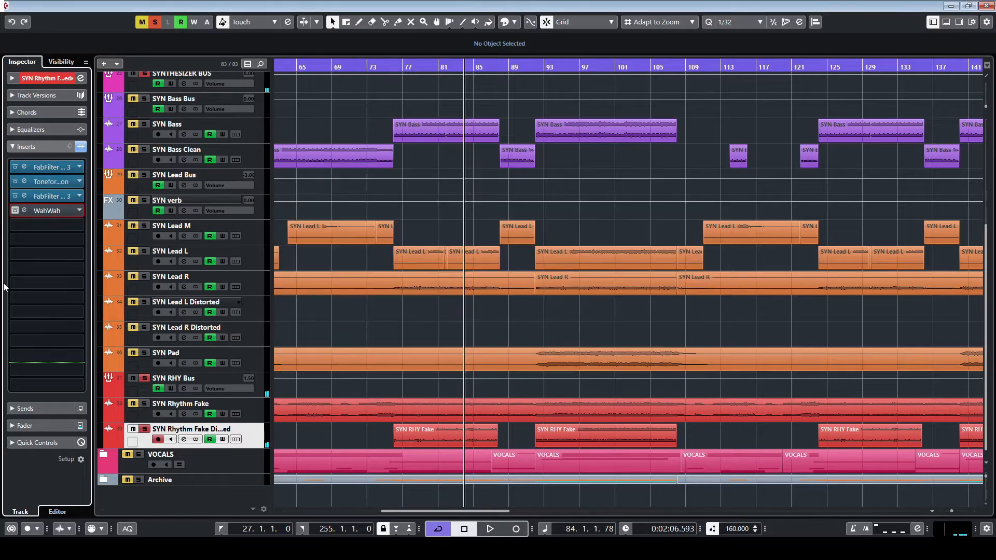
Show the automation lanes of SYN Rhythm Fake Distorted and examine the WahWah bypass and pedal automation around bars 170 to 178
left_click(132, 442)
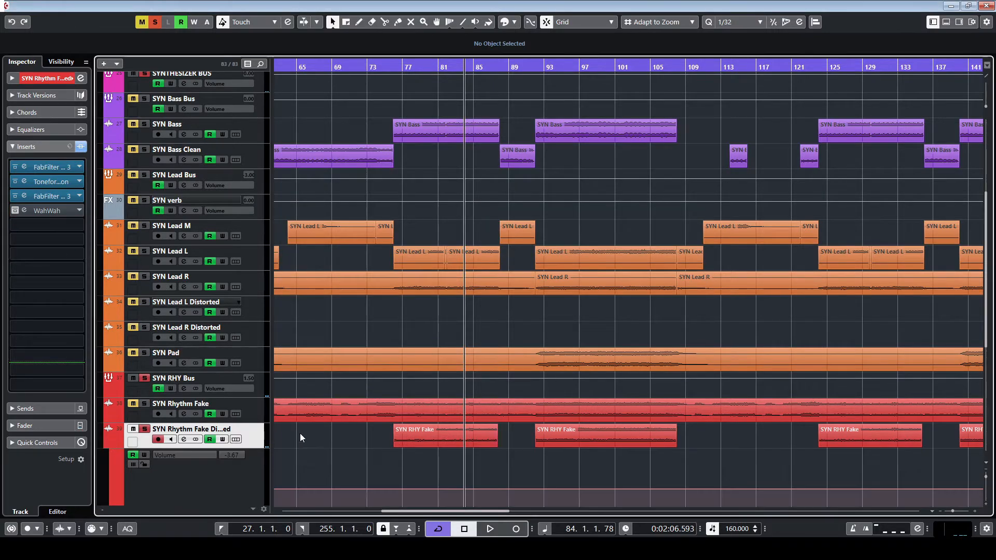
scroll(300, 433, "down", 3)
scroll(323, 440, "down", 2)
key("g")
key("g")
key("g")
key("g")
key("g")
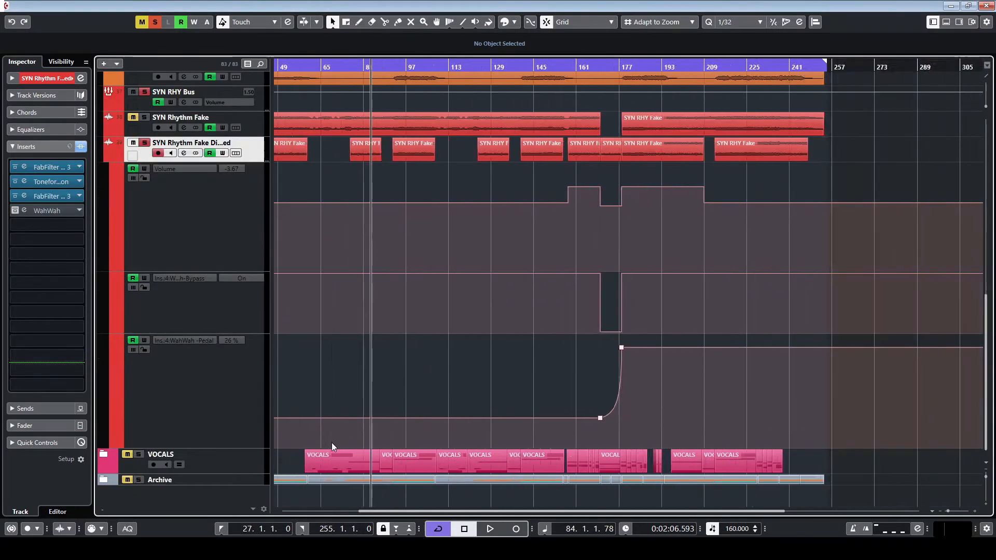
scroll(577, 442, "up", 8)
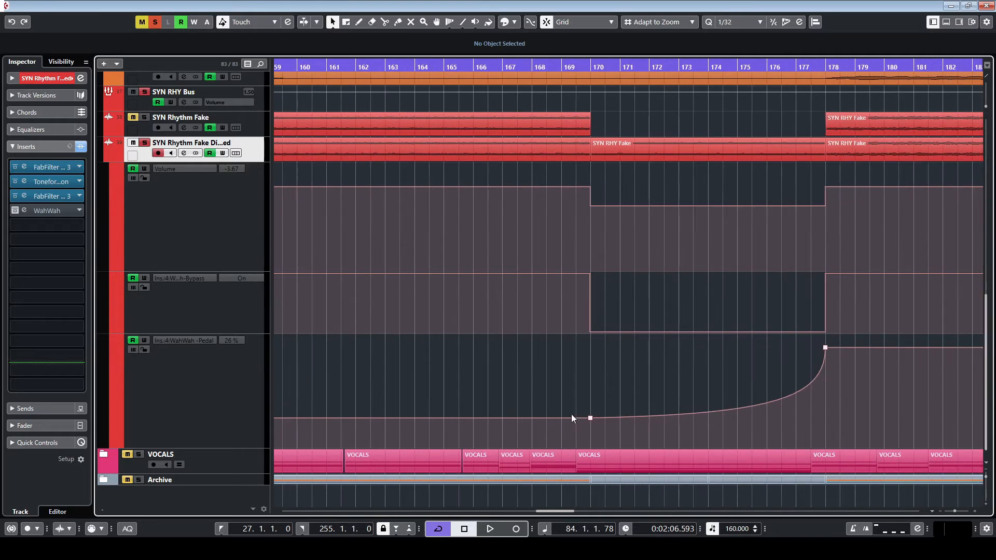
scroll(681, 384, "right", 4)
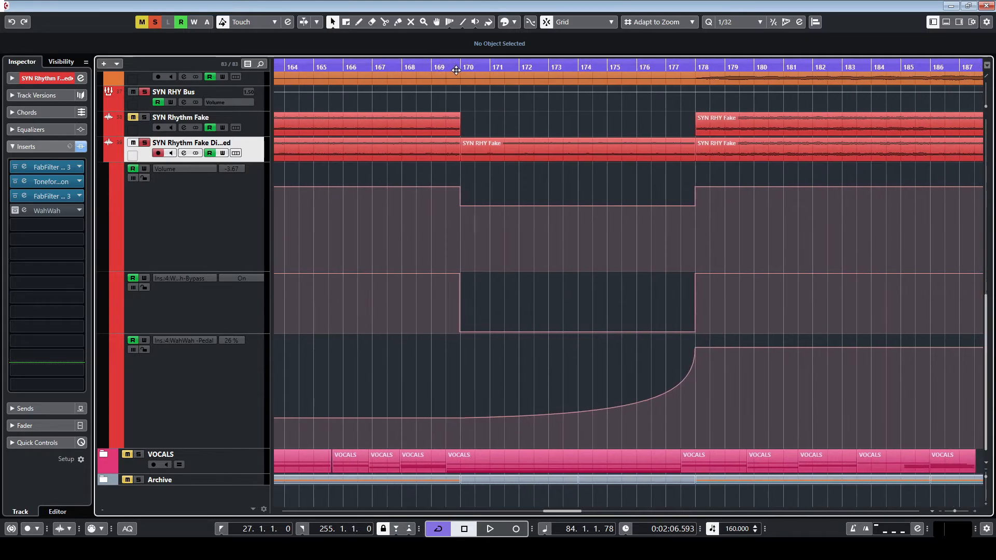
Play SYN Rhythm Fake Distorted from bar 169 through the wah section, open the WahWah plug-in to watch its pedal, and close it
left_click(453, 67)
left_click(432, 68)
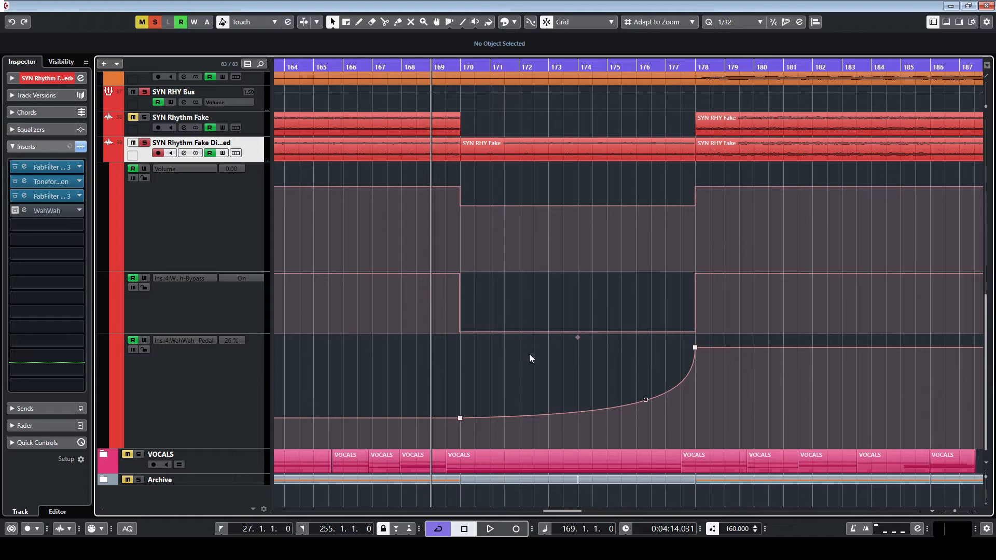
key("space")
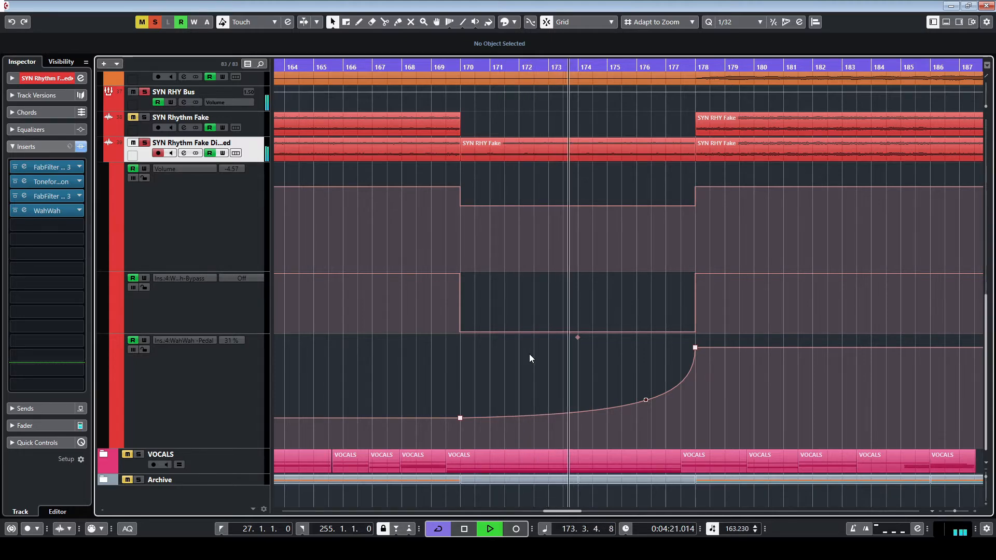
left_click(25, 210)
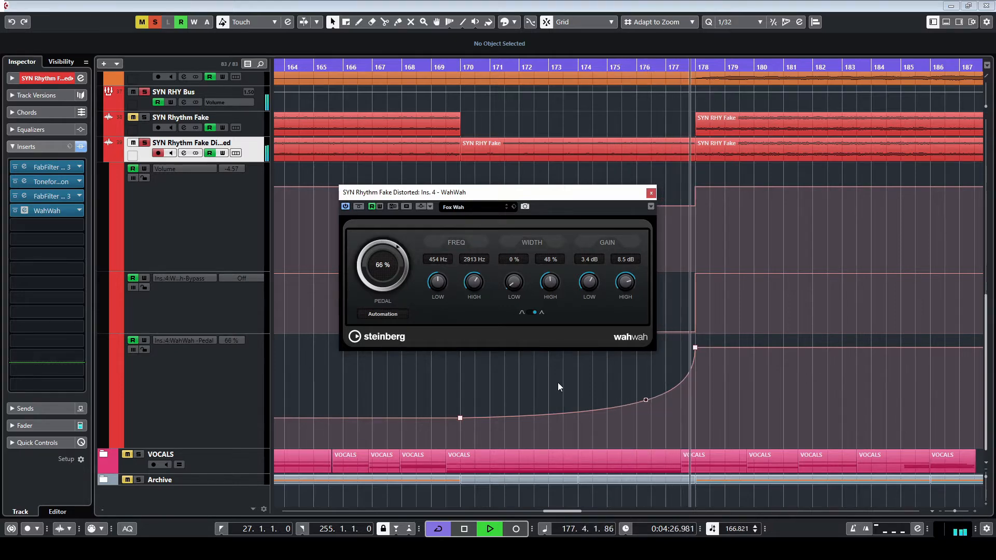
left_click(651, 198)
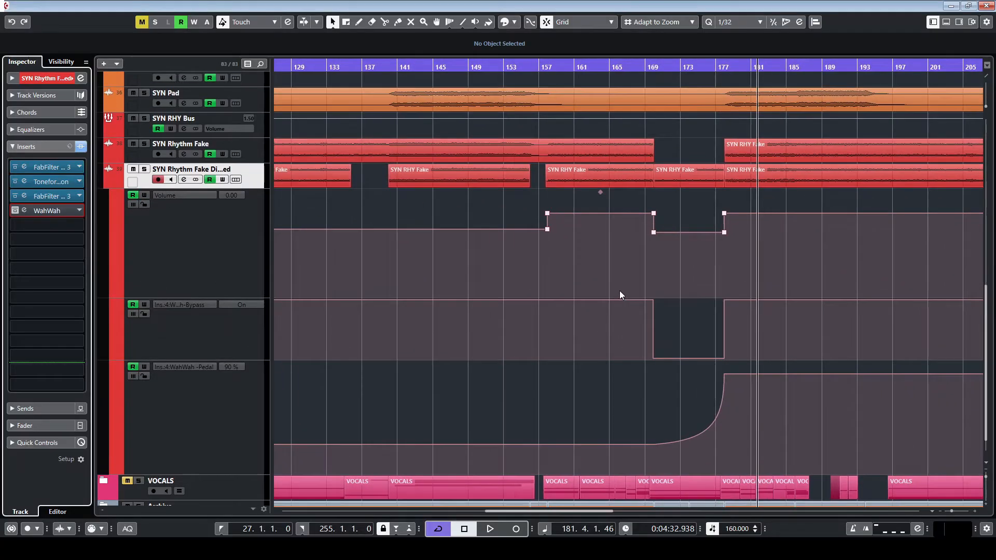
Review the volume automation on SYN Rhythm Fake Distorted, solo the SYN RHY Bus, and set the playback position to around bar 41
scroll(645, 307, "down", 3)
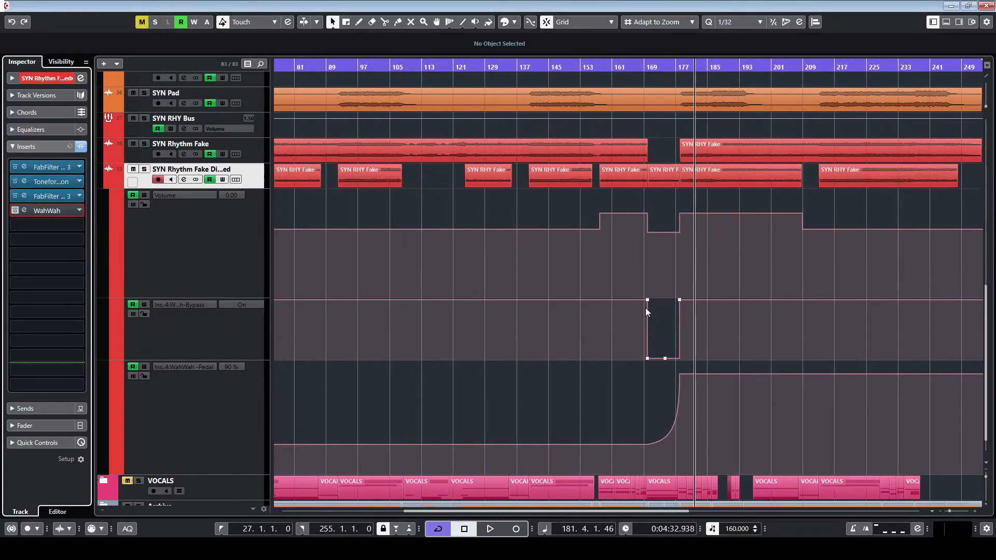
scroll(380, 179, "up", 1)
scroll(380, 179, "left", 2)
scroll(504, 210, "up", 1)
scroll(504, 210, "left", 2)
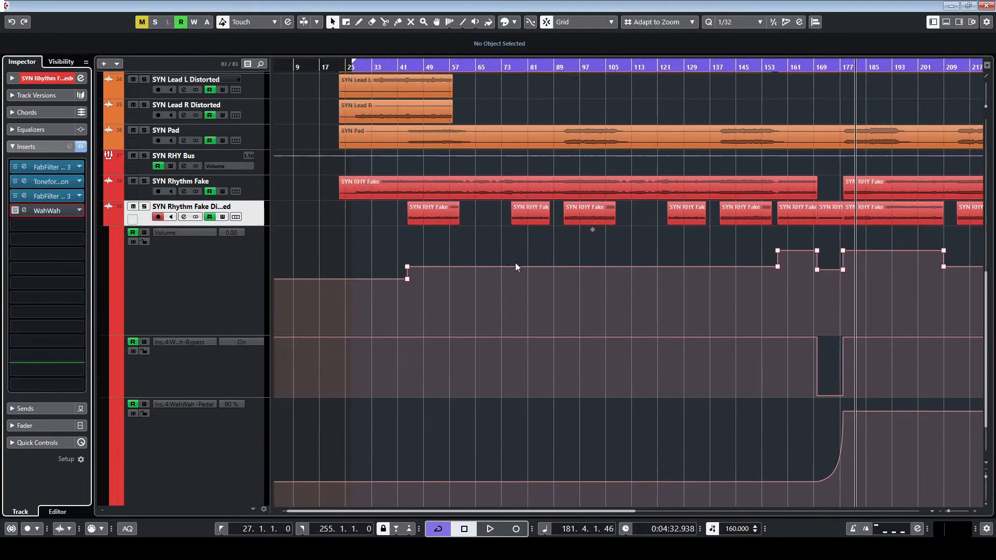
left_click(145, 161)
scroll(336, 240, "up", 6)
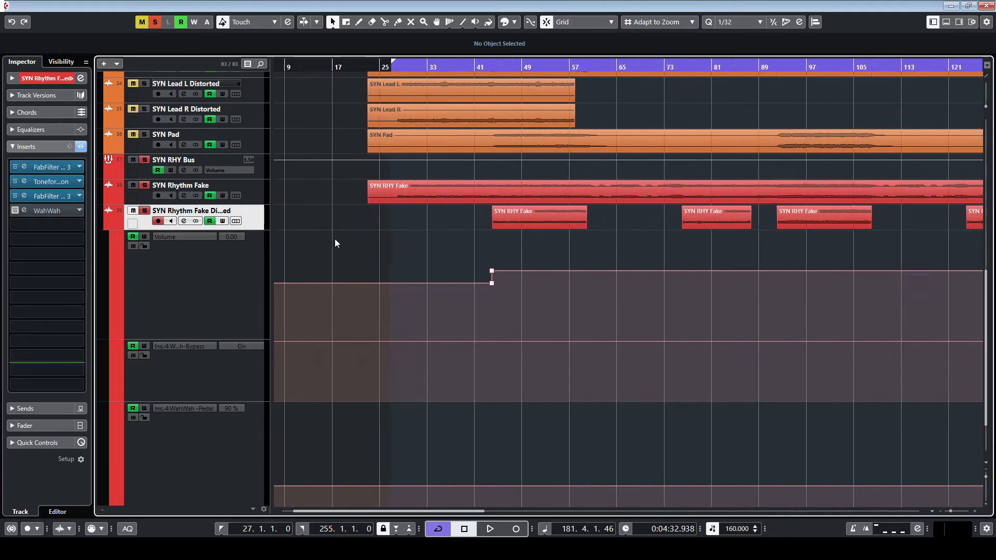
scroll(536, 283, "up", 1)
scroll(537, 282, "right", 2)
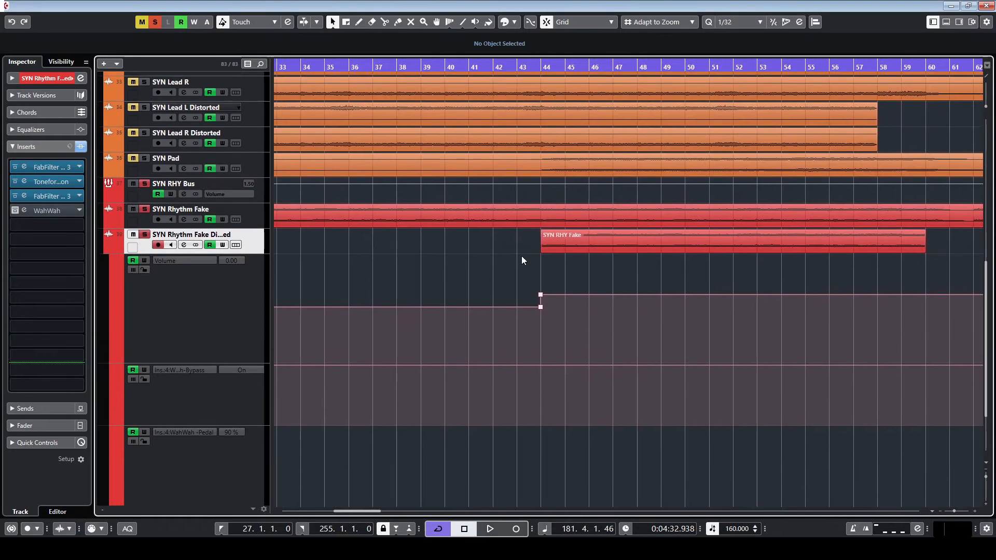
left_click(466, 68)
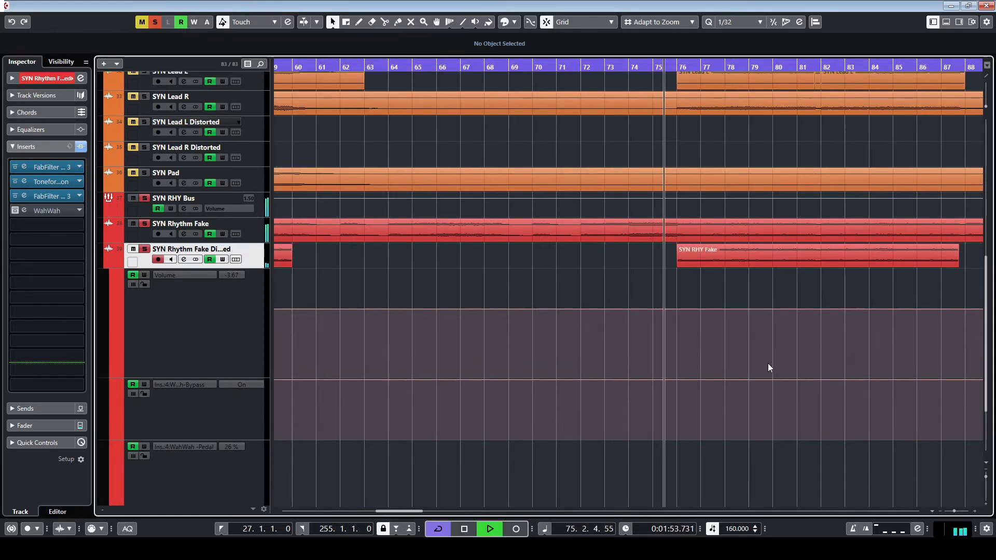
During the soloed playback, check the basic channel settings of SYN Rhythm Fake Distorted, SYN Rhythm Fake and the SYN RHY Bus
left_click_drag(763, 336, 460, 343)
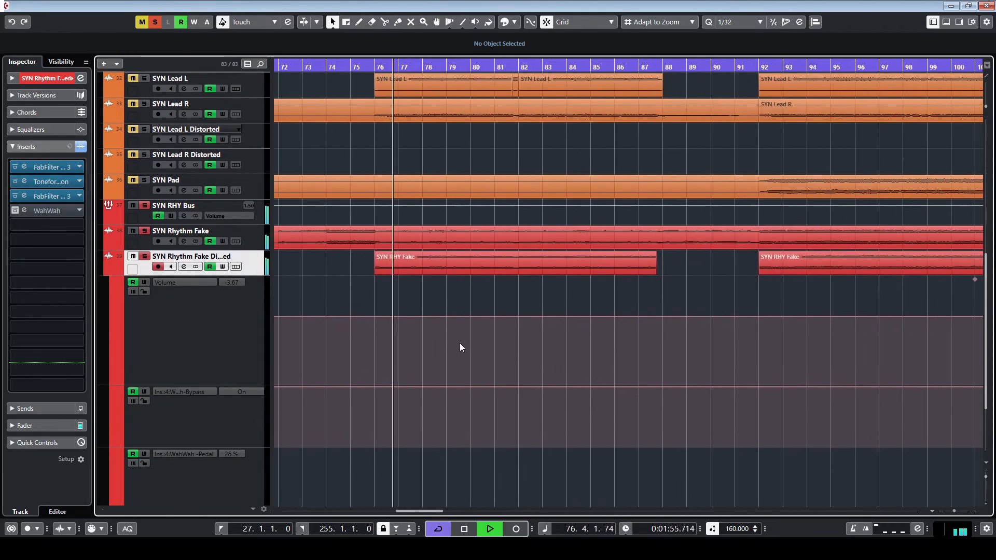
left_click(42, 79)
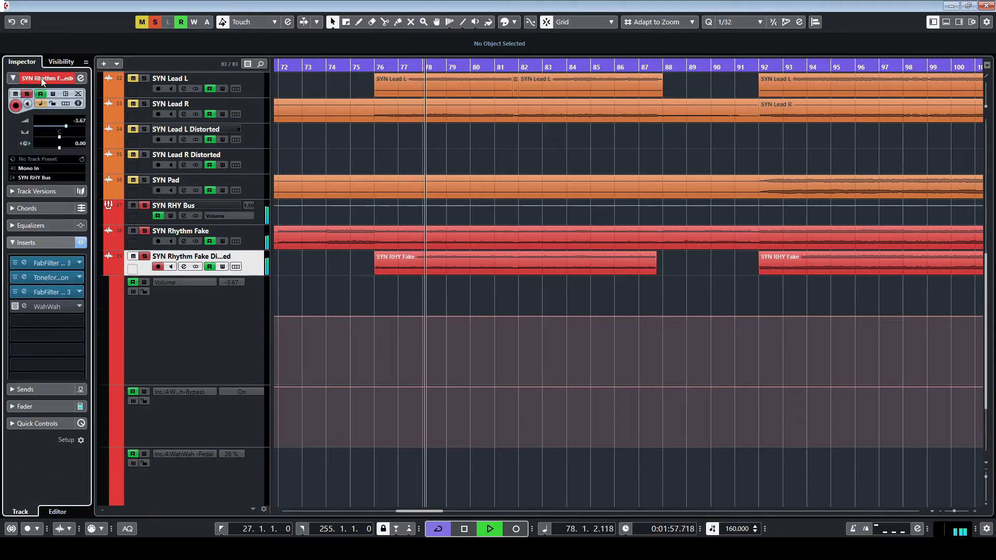
left_click(251, 243)
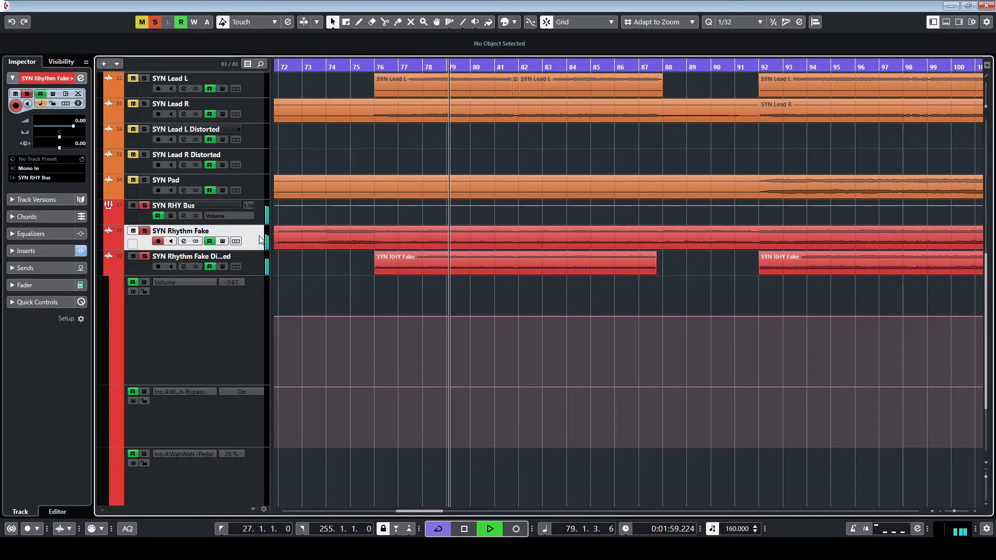
left_click(254, 265)
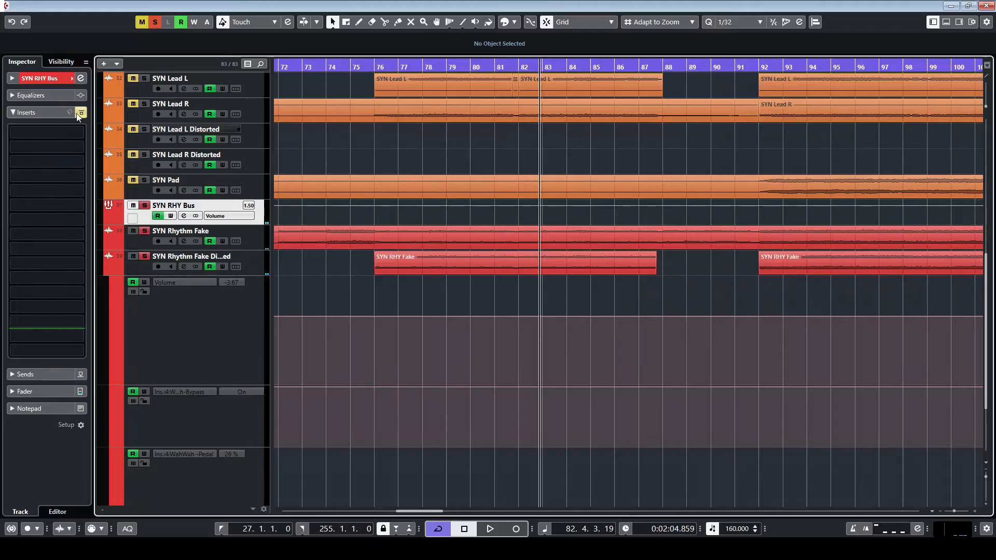
left_click(42, 79)
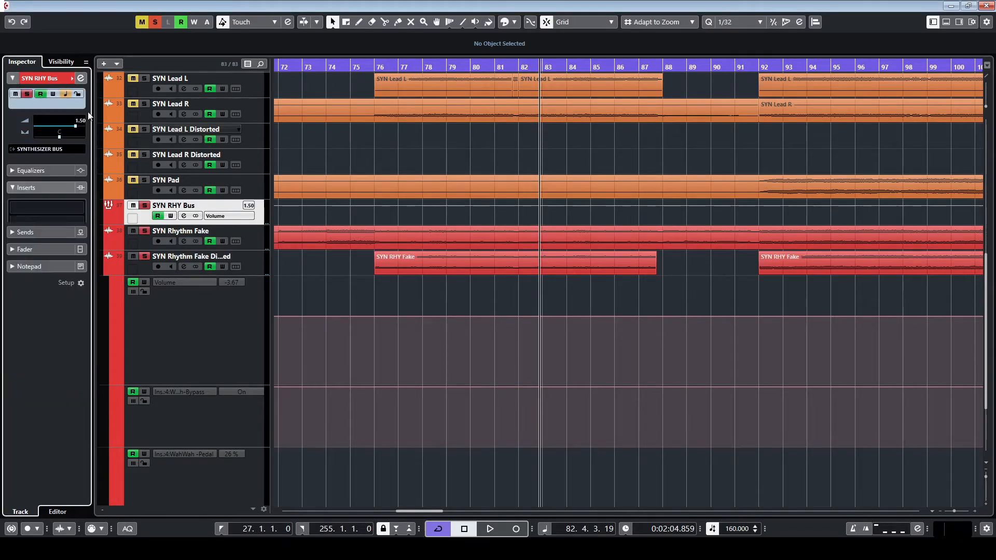
Turn off solo on the SYN RHY Bus and hide the automation lanes of SYN Rhythm Fake Distorted
scroll(372, 329, "down", 8)
scroll(372, 332, "down", 4)
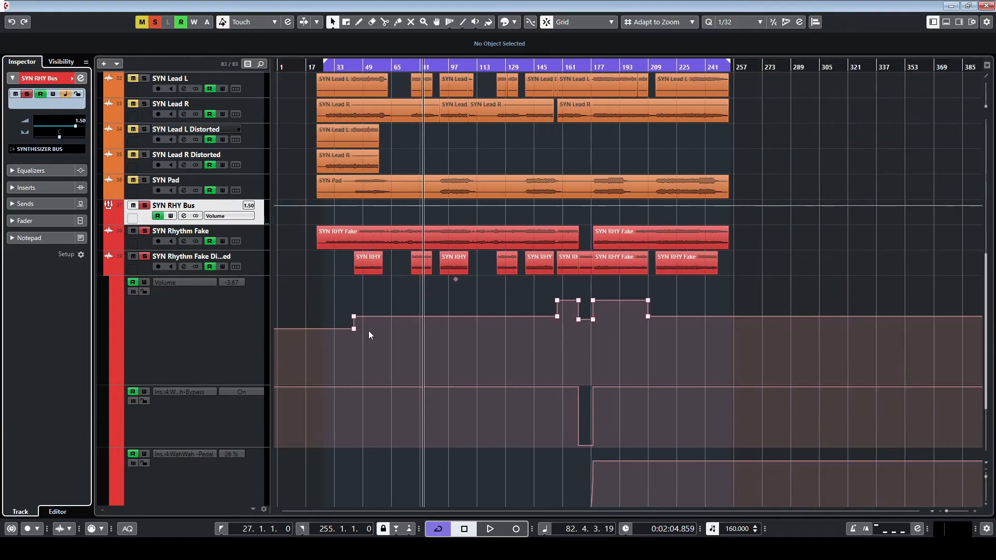
key("s")
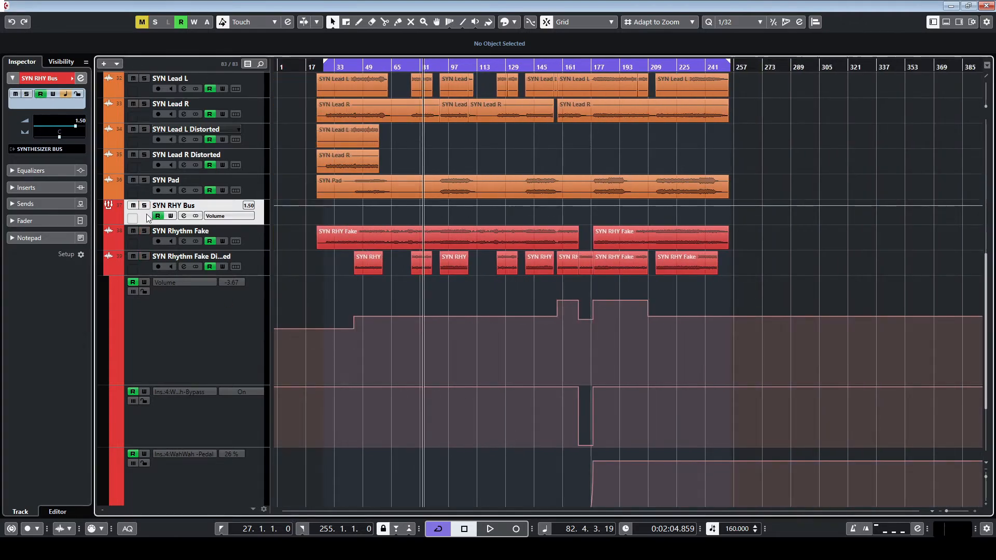
left_click(110, 271)
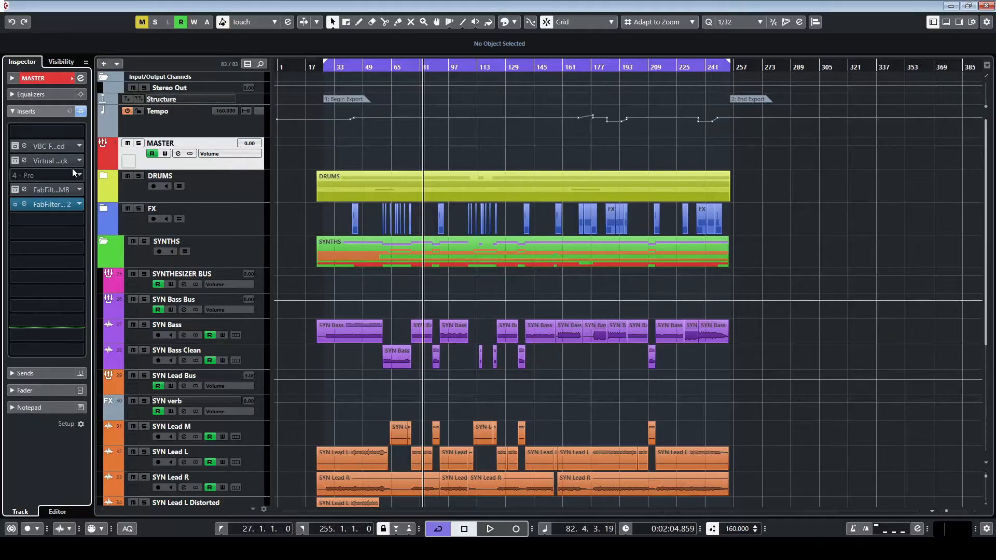
Open VBC FG-Red on the MASTER track, take it out of bypass during playback, and stop playback
double_click(45, 150)
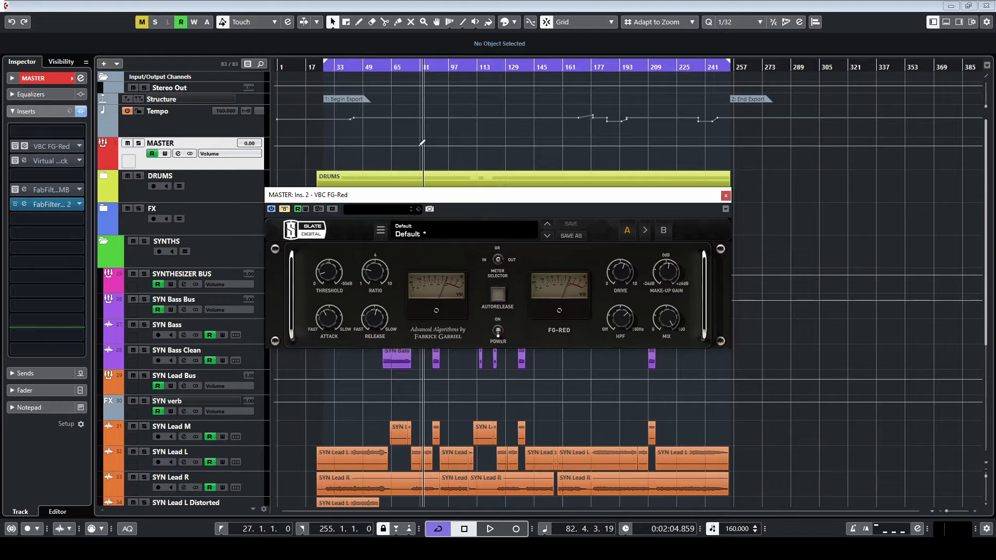
key("space")
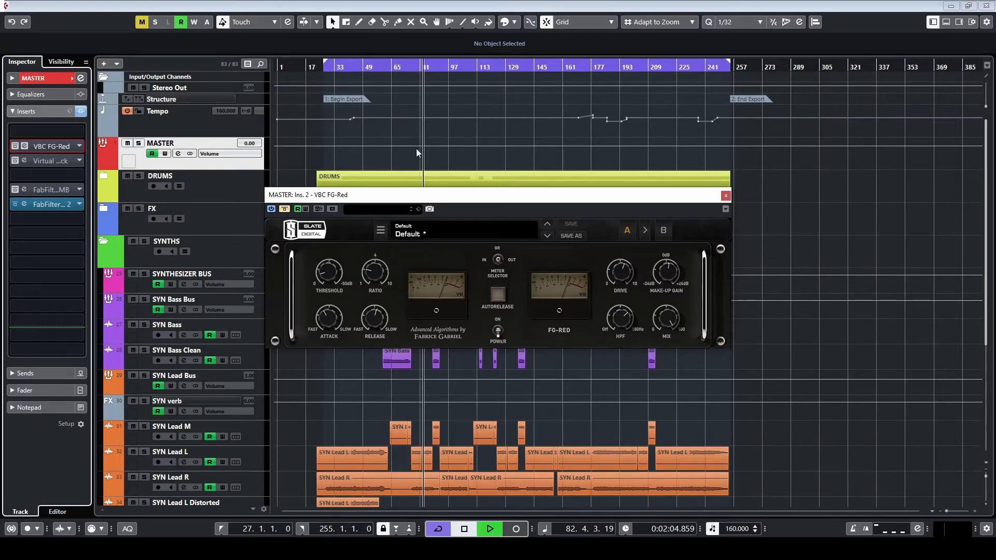
left_click(285, 211)
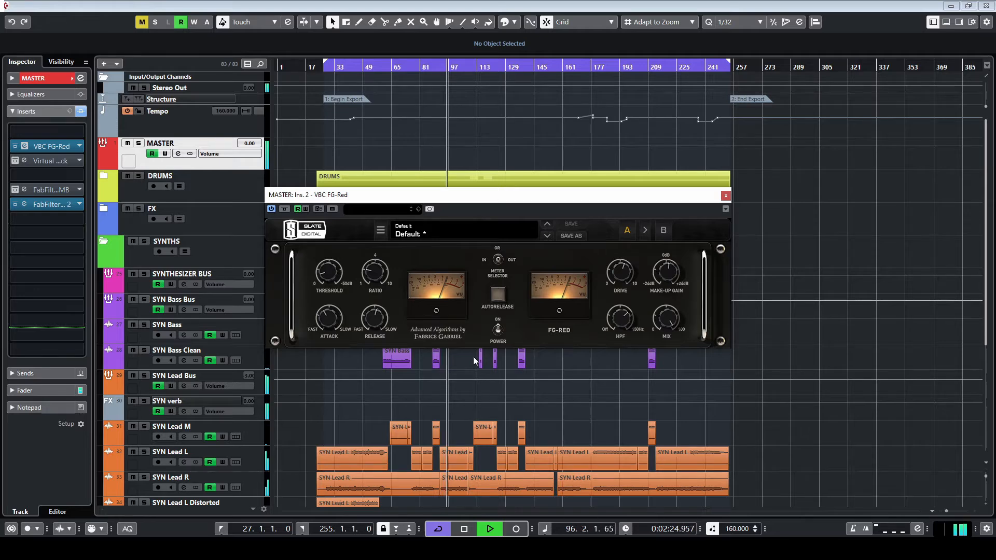
key("space")
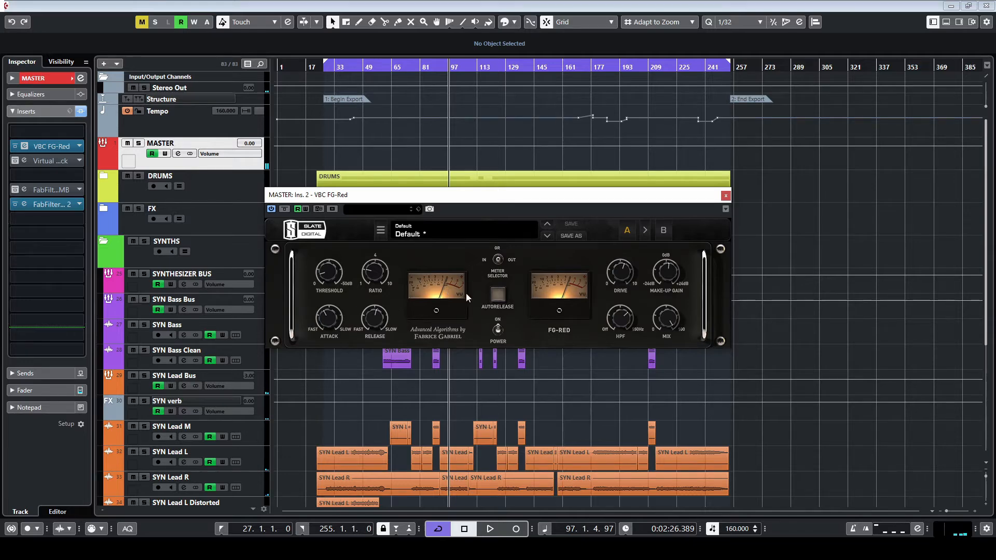
Move the playback position forward to around bar 155 and play the mix through the FG-Red compressor
scroll(444, 421, "up", 8)
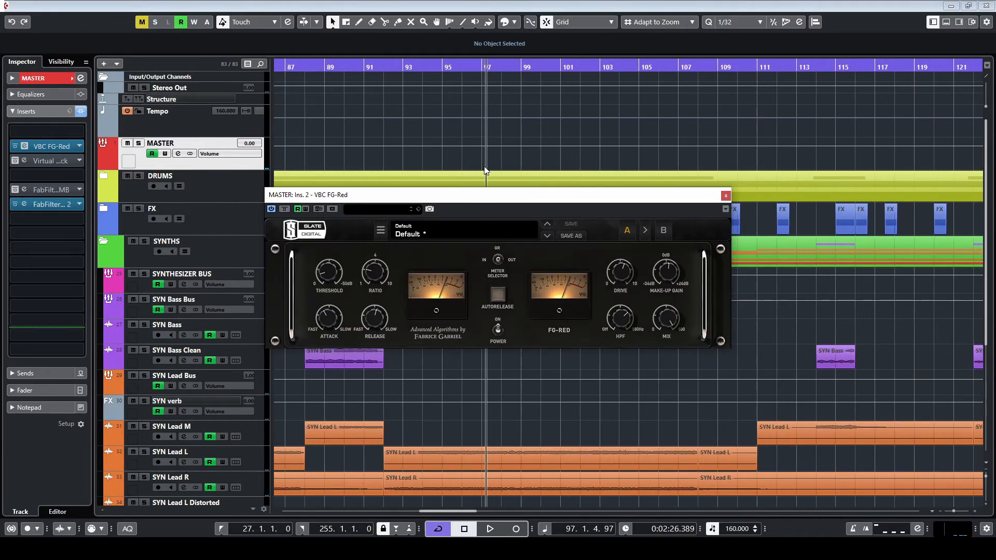
left_click(405, 66)
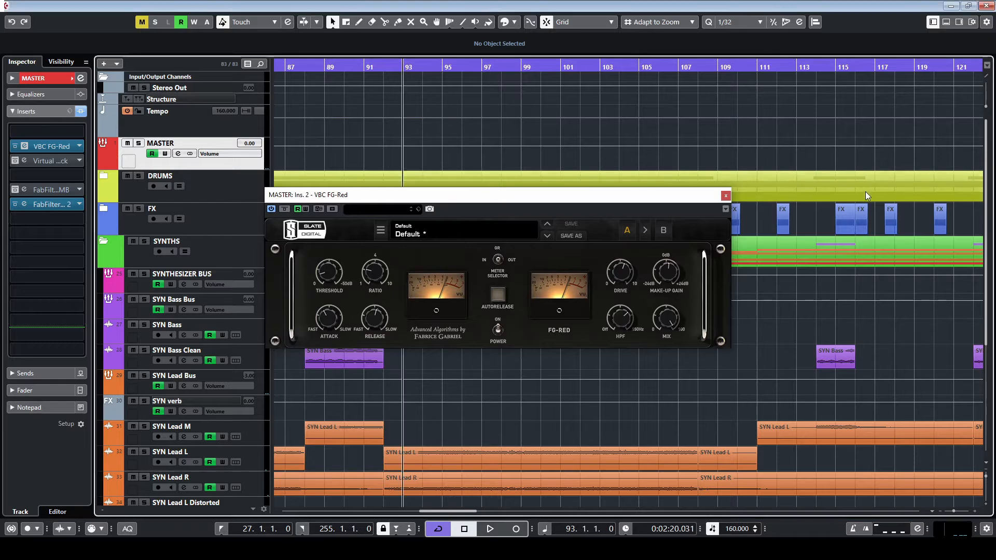
scroll(366, 136, "down", 2)
scroll(366, 136, "right", 7)
scroll(364, 135, "right", 5)
scroll(573, 142, "down", 2)
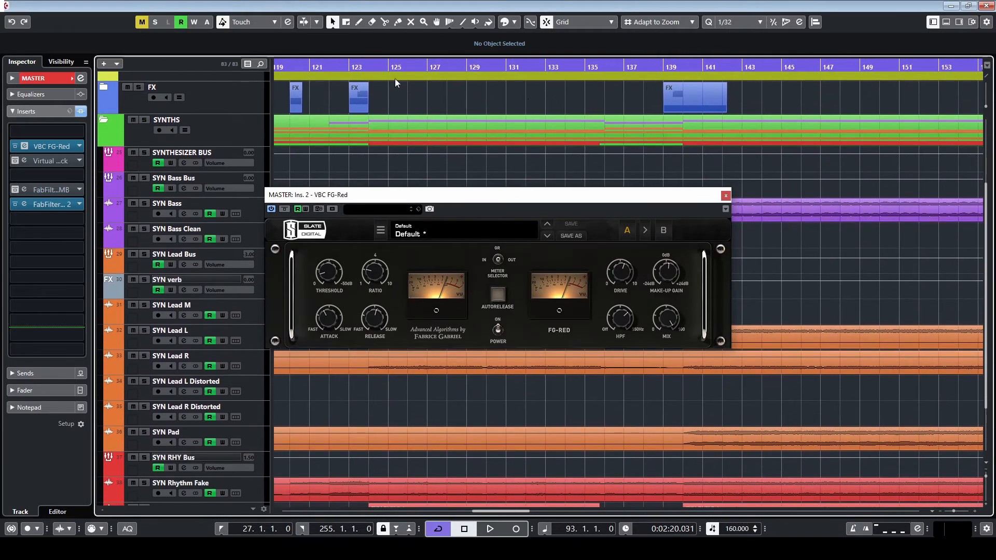
left_click(367, 67)
key("space")
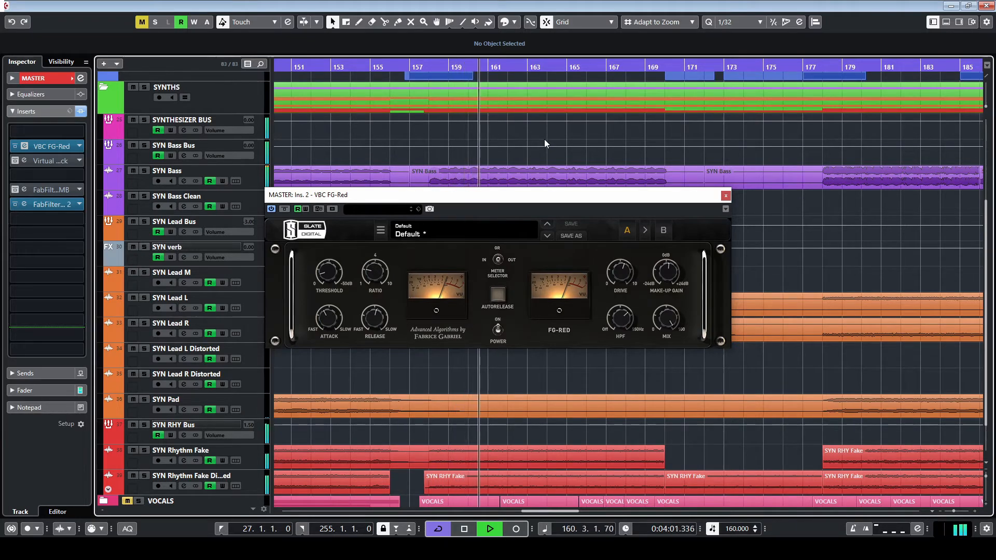
Lower the FG-Red threshold to -16.5 dB during playback, jumping back to around bar 158 to hear the compression again
mouse_move(326, 273)
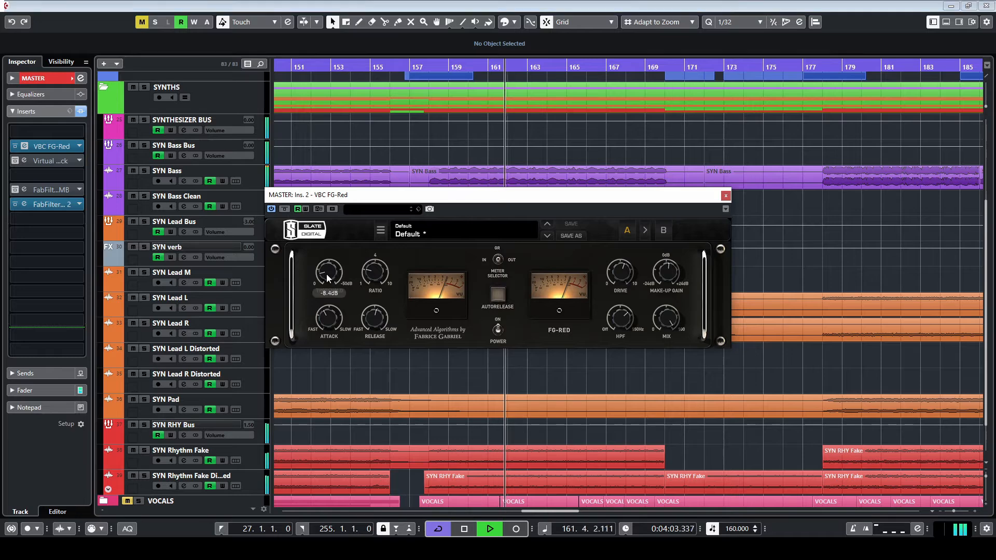
scroll(325, 273, "down", 1)
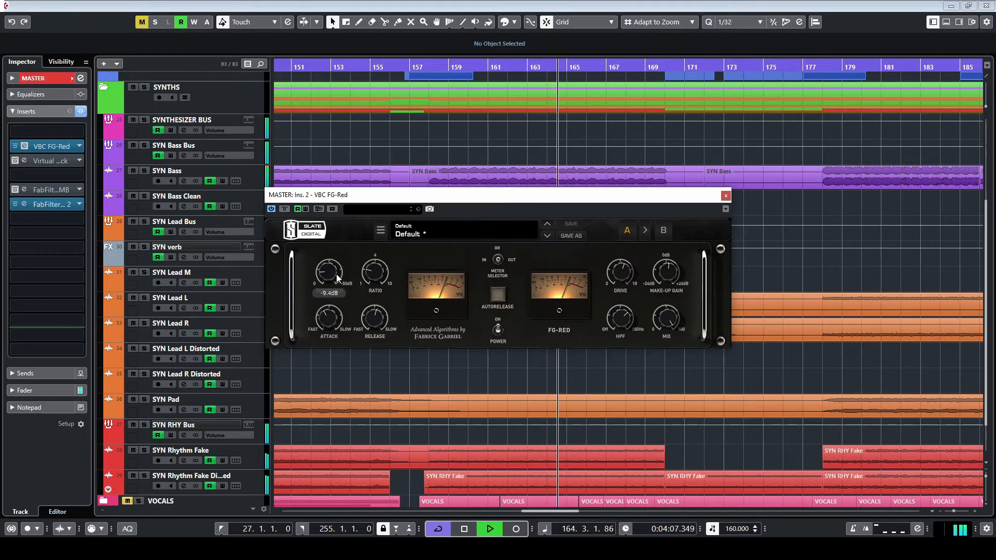
left_click_drag(329, 274, 328, 268)
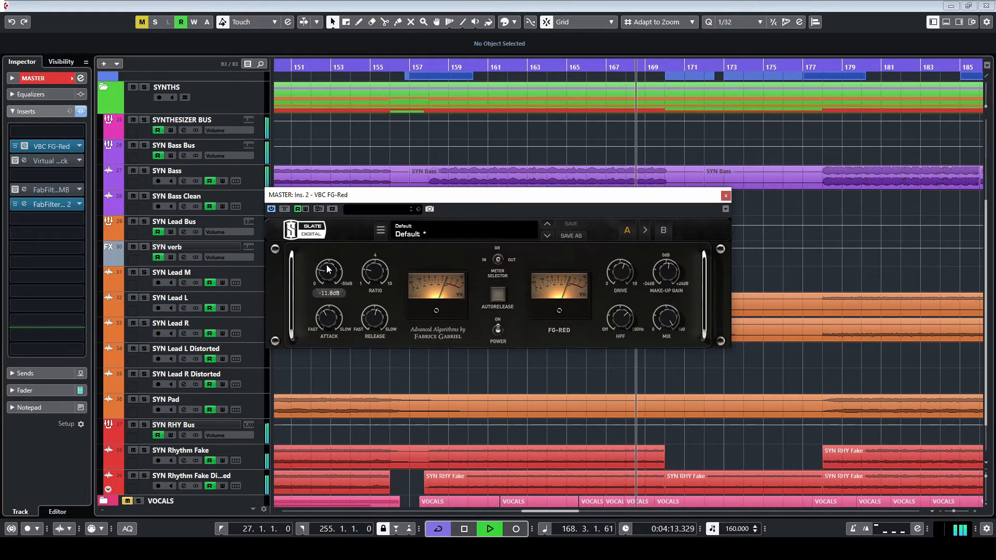
left_click_drag(327, 266, 327, 258)
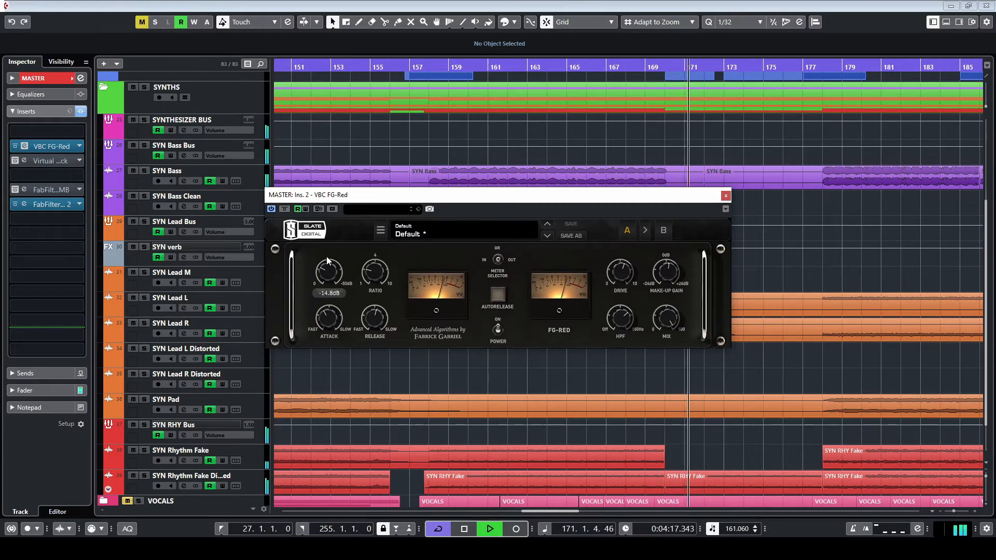
left_click(443, 76)
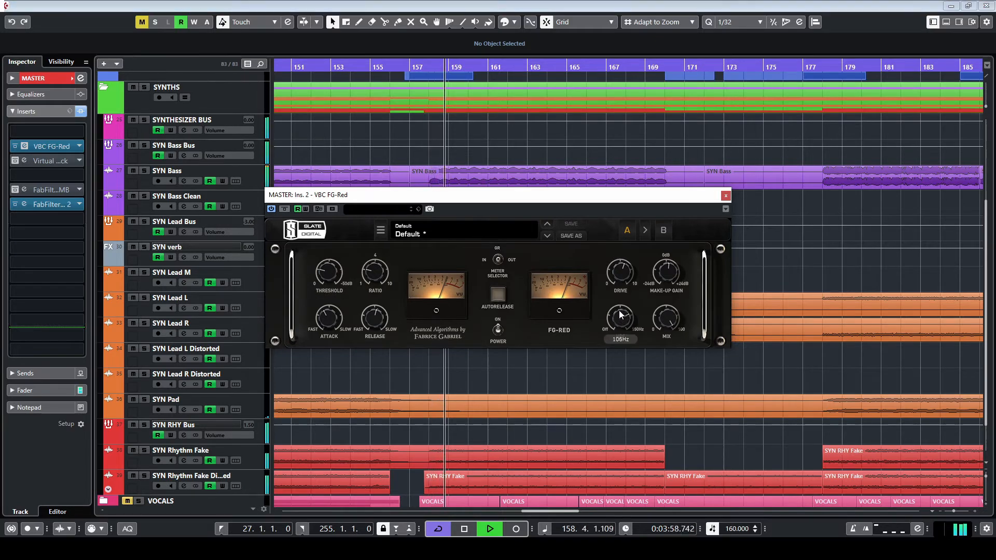
mouse_move(330, 267)
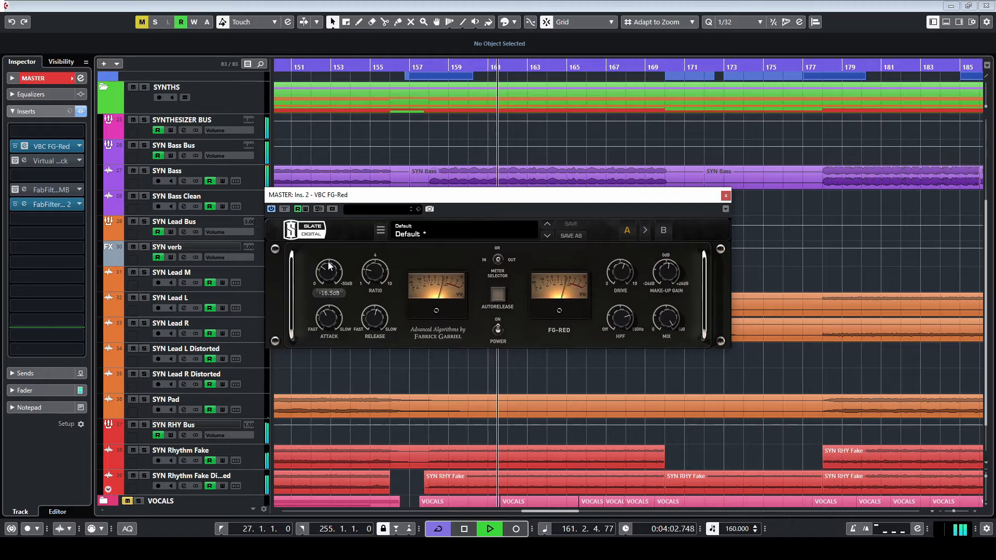
Fine-tune the threshold of FG-Red on the MASTER track during playback, and stop around bar 166
left_click_drag(328, 264, 326, 281)
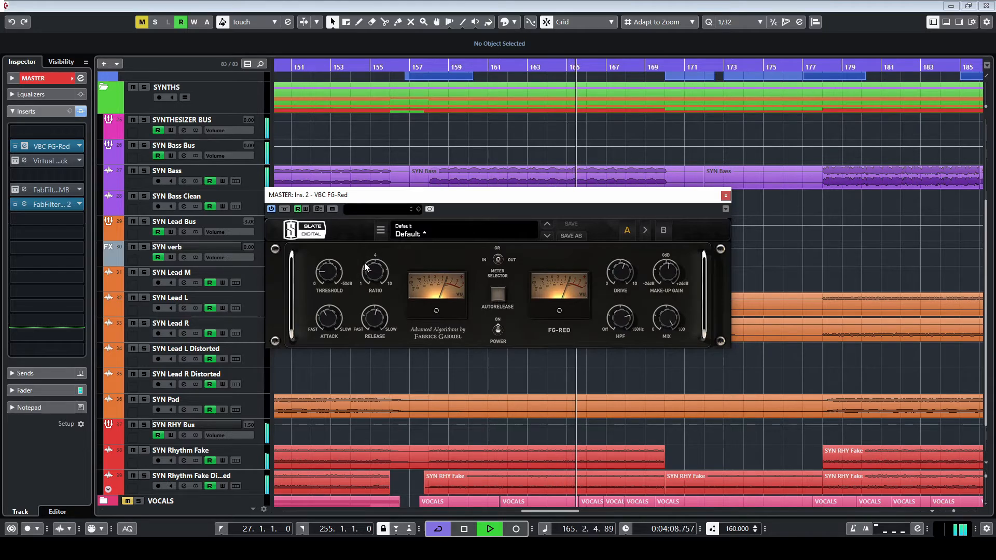
mouse_move(365, 267)
key("space")
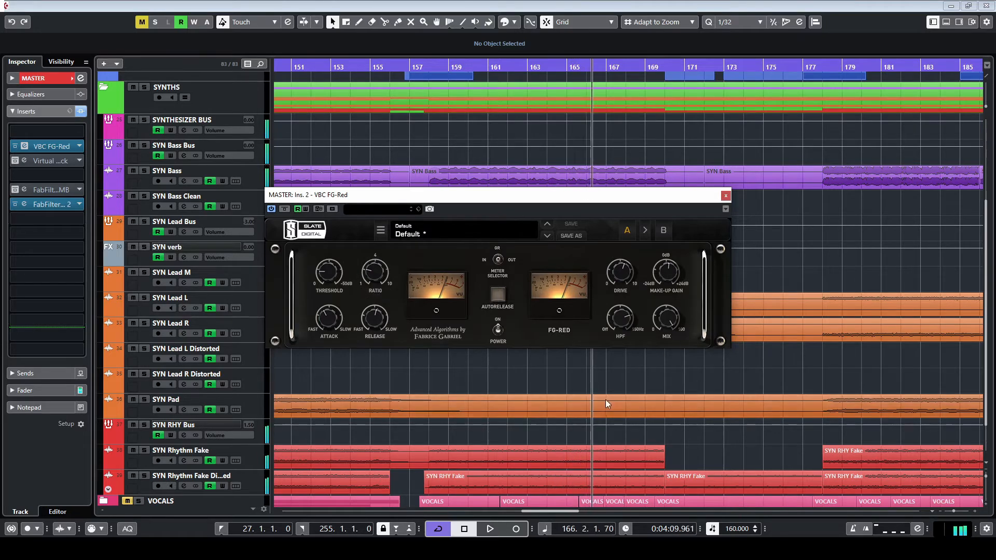
Show the full song length with the MASTER track, review the FG-Red controls, and move the playback position to around bar 90
key("g")
key("g")
key("g")
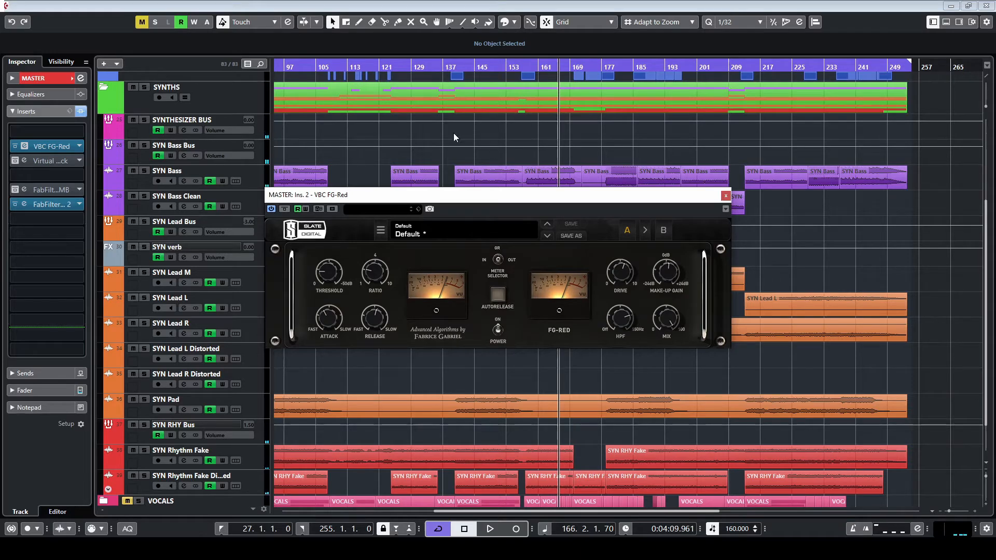
key("g")
key("g")
scroll(448, 158, "up", 3)
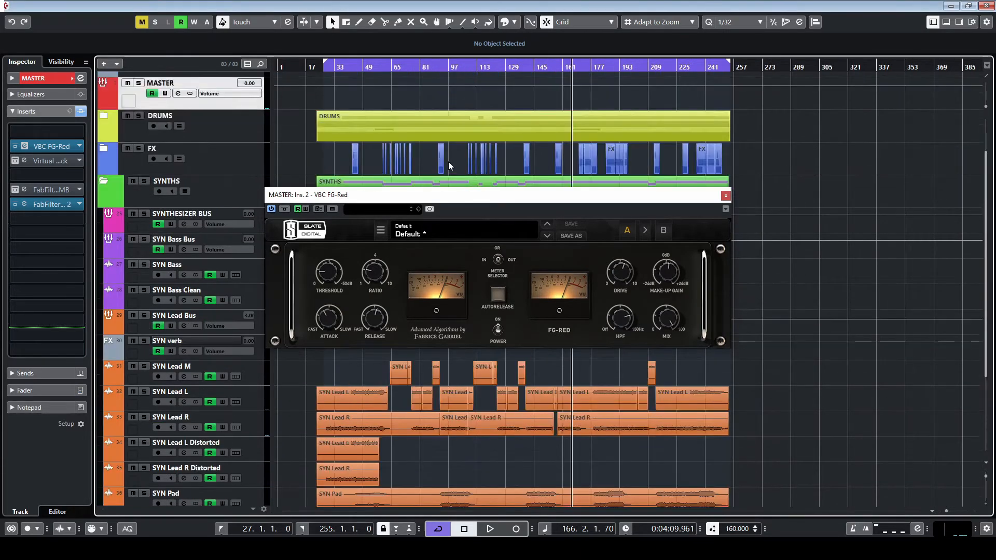
scroll(448, 162, "up", 2)
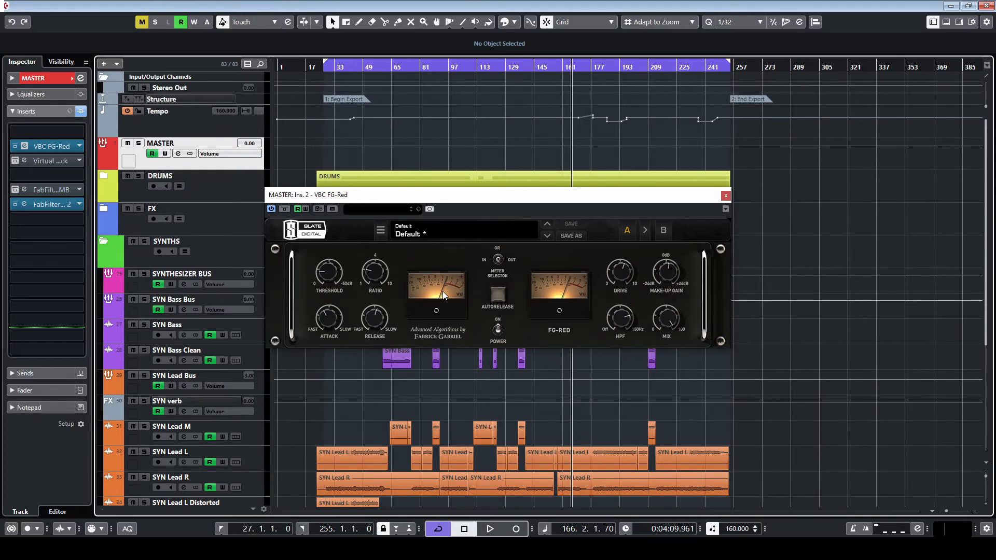
mouse_move(625, 279)
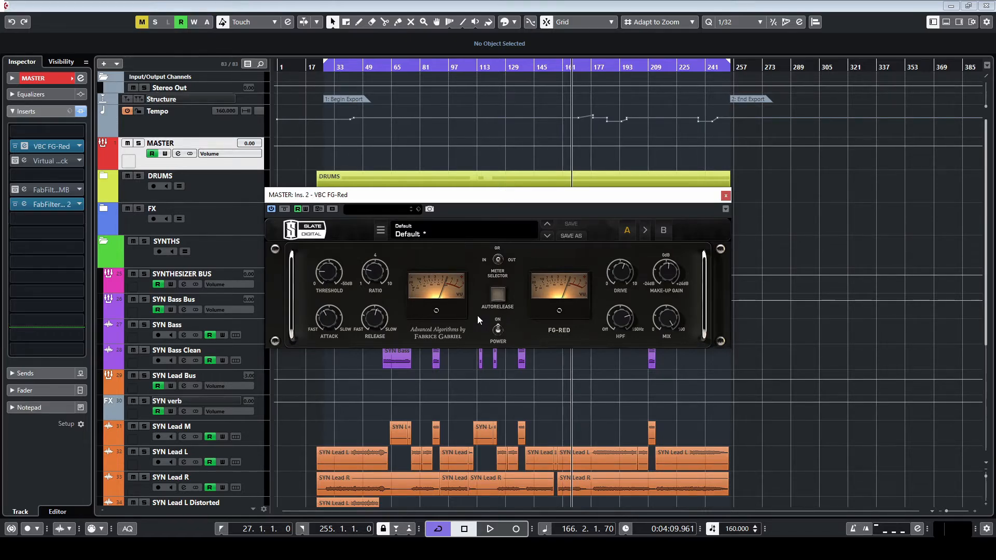
left_click(443, 67)
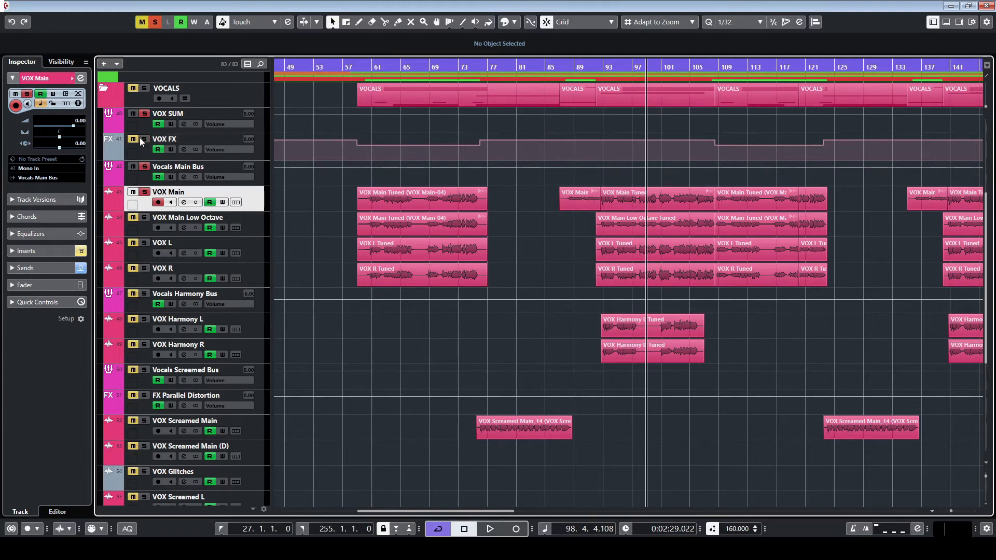
Play the soloed VOX Main track from around bar 60 and stop near bar 70
scroll(353, 245, "up", 3)
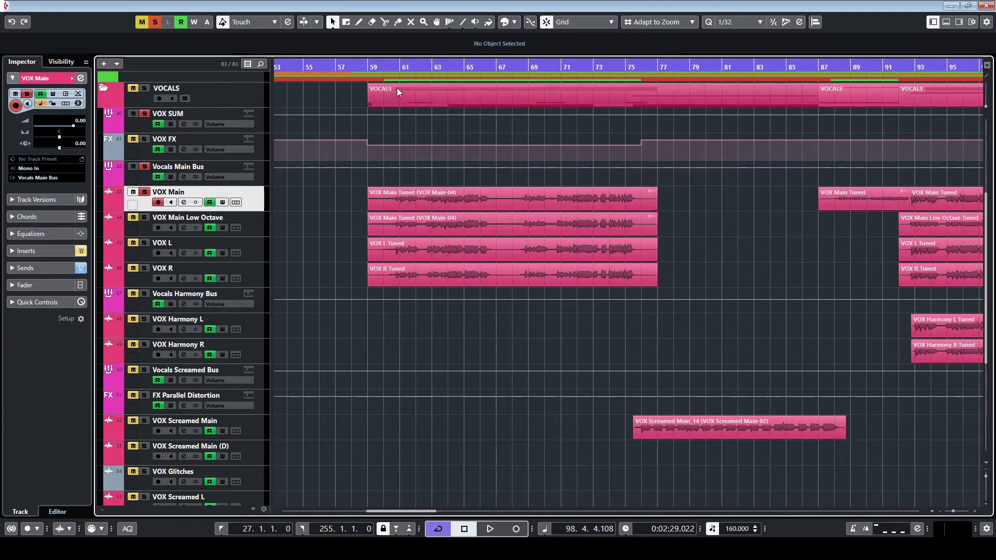
left_click(381, 68)
key("space")
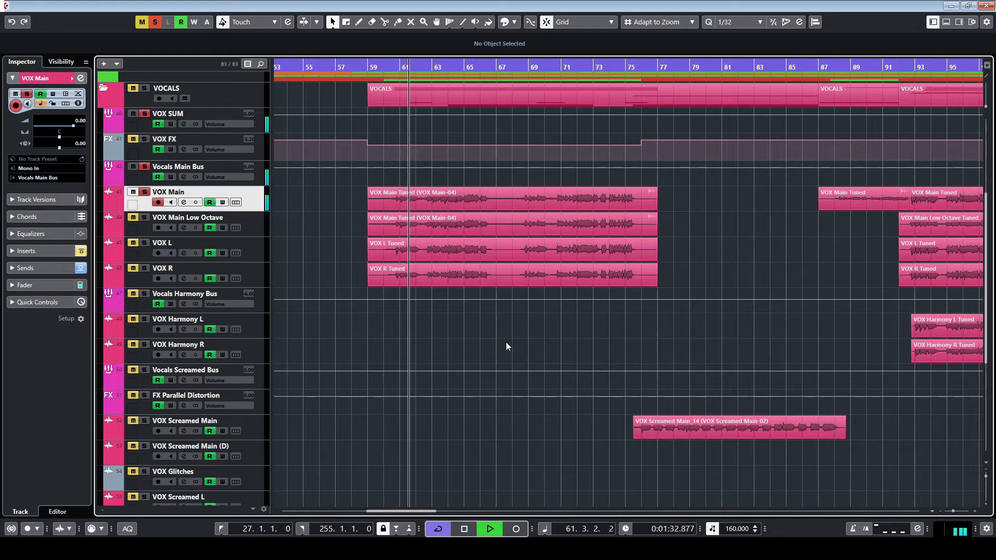
scroll(444, 347, "right", 3)
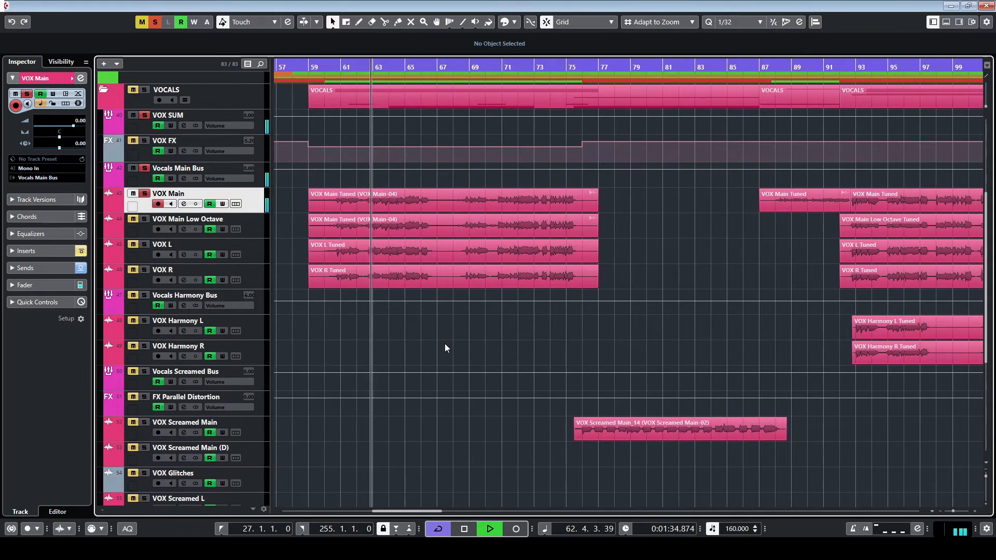
scroll(445, 345, "down", 2)
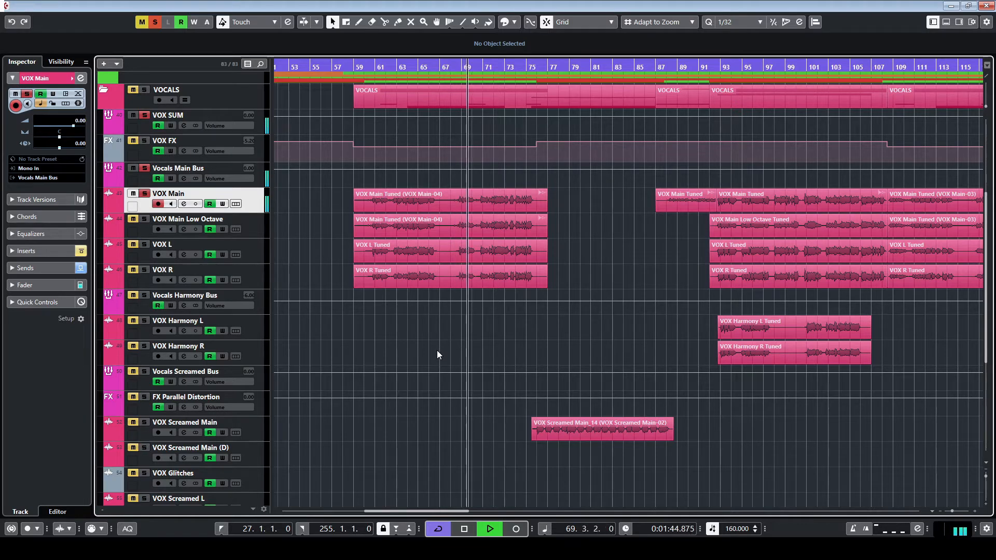
key("space")
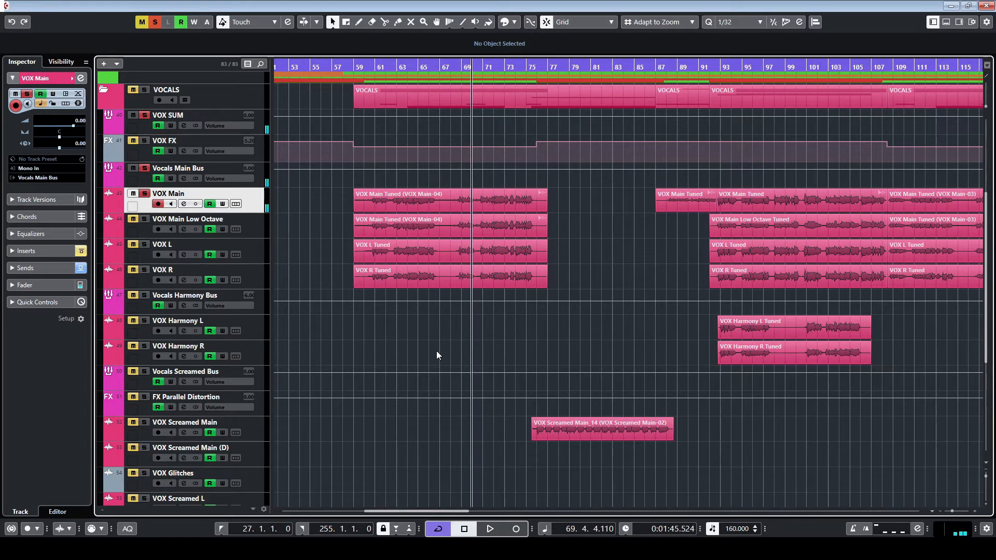
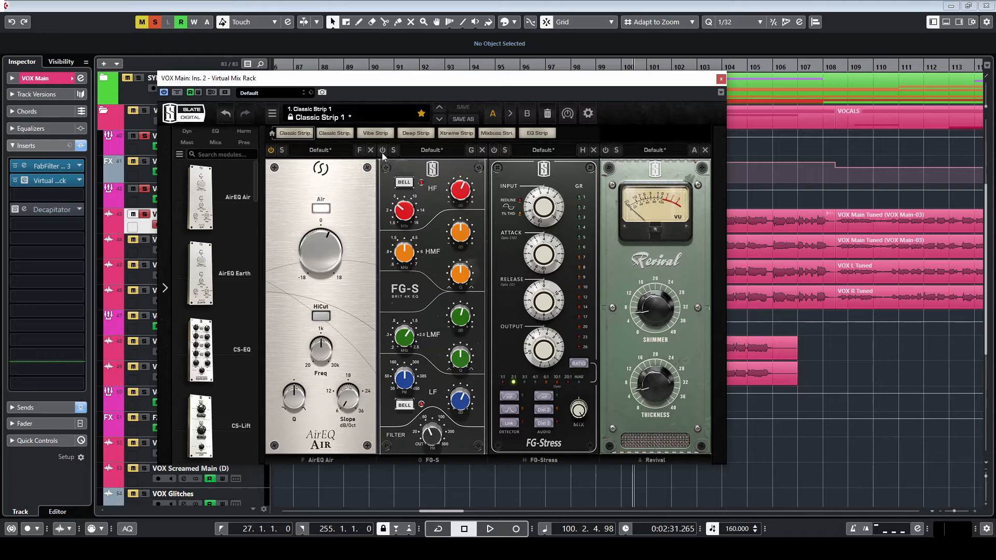
Switch on the FG-S EQ module in the VOX Main Virtual Mix Rack during playback, and stop around bar 104
key("space")
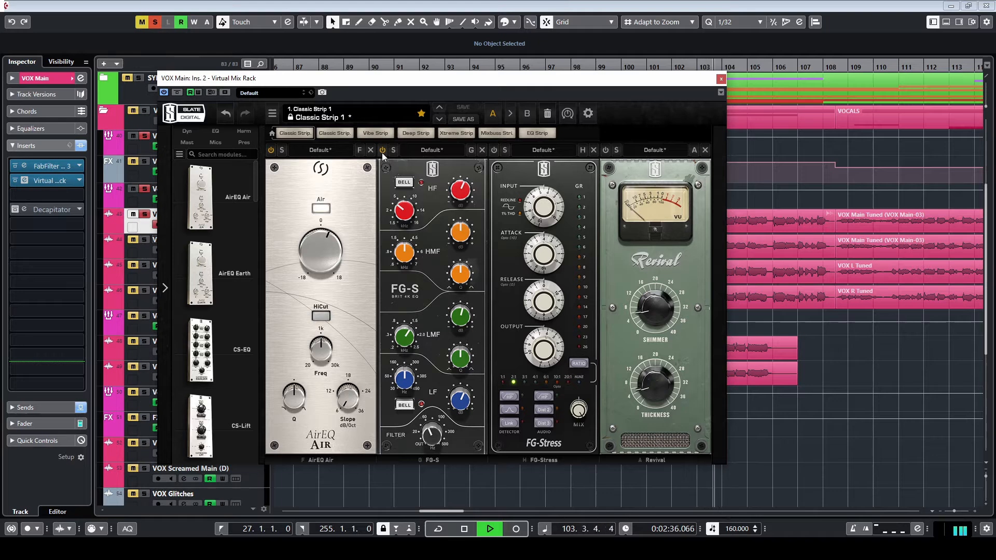
key("space")
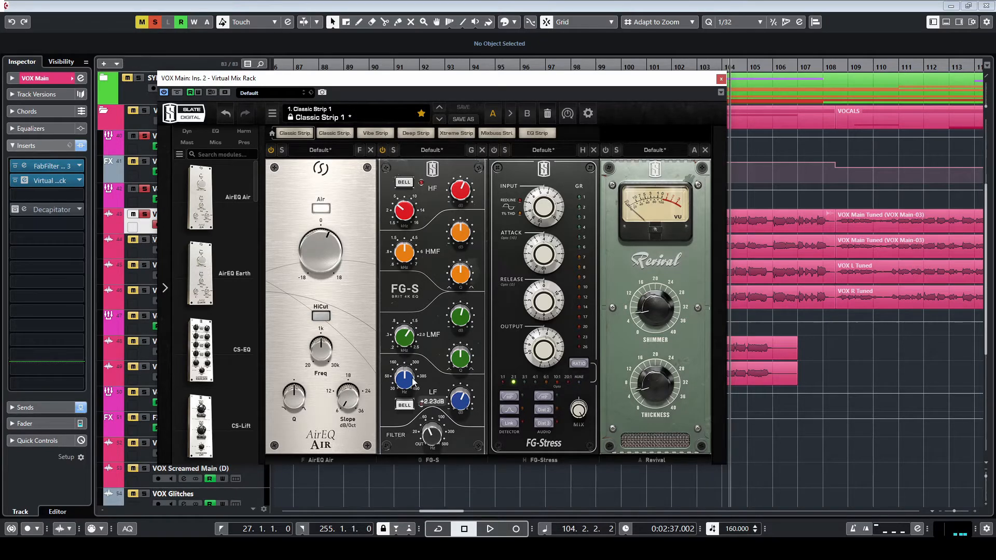
Examine the FG-S high, mid and low band settings, and play the equalized VOX Main vocal up to bar 108
mouse_move(409, 382)
mouse_move(405, 214)
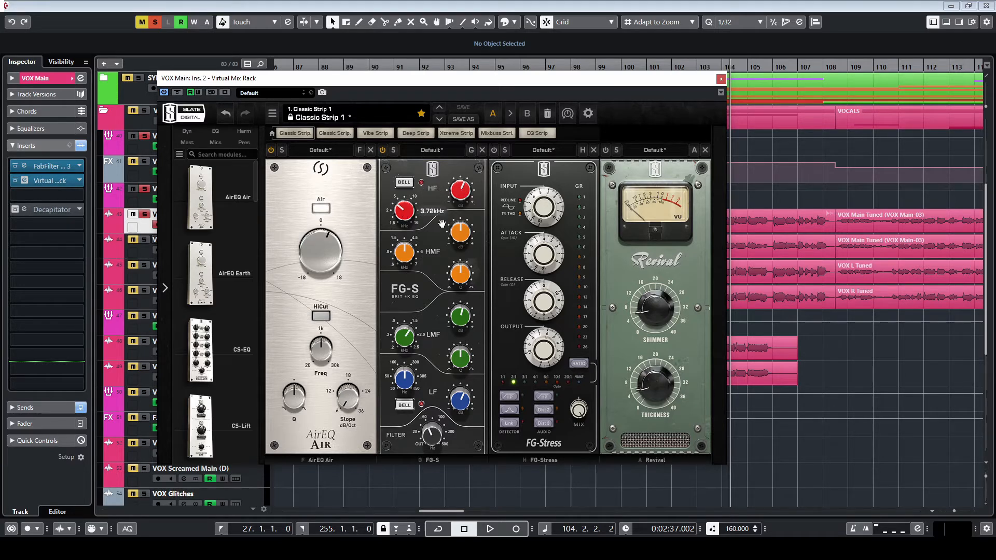
mouse_move(466, 233)
mouse_move(463, 320)
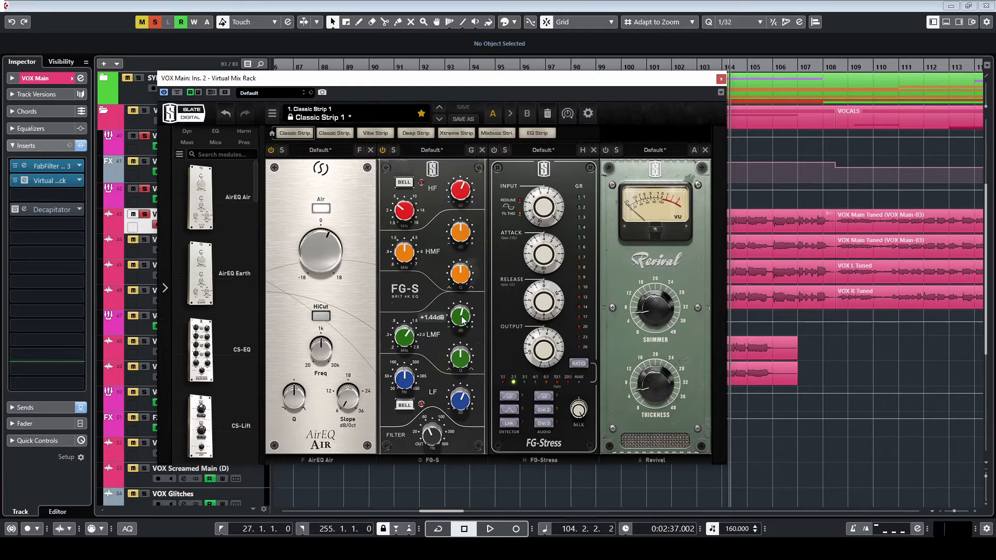
mouse_move(407, 344)
key("space")
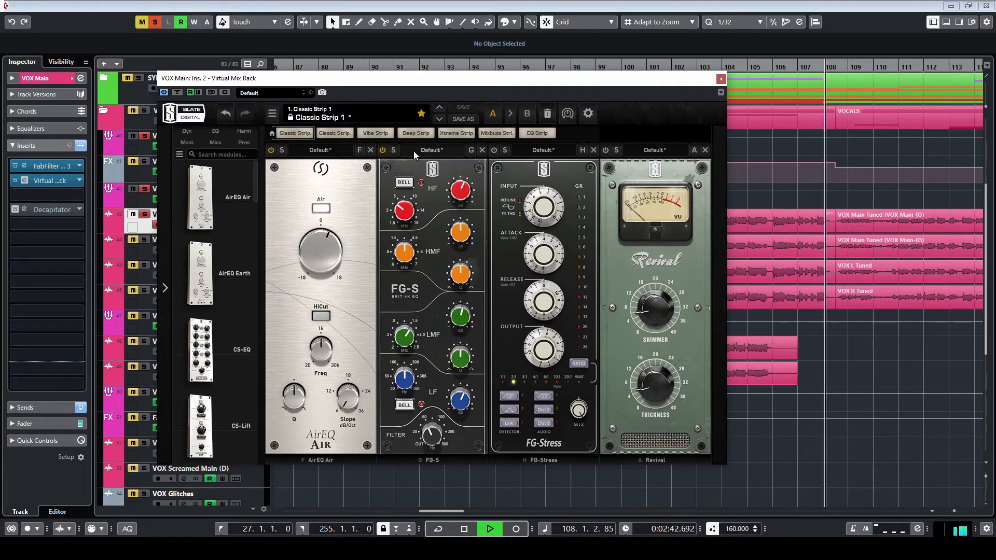
key("space")
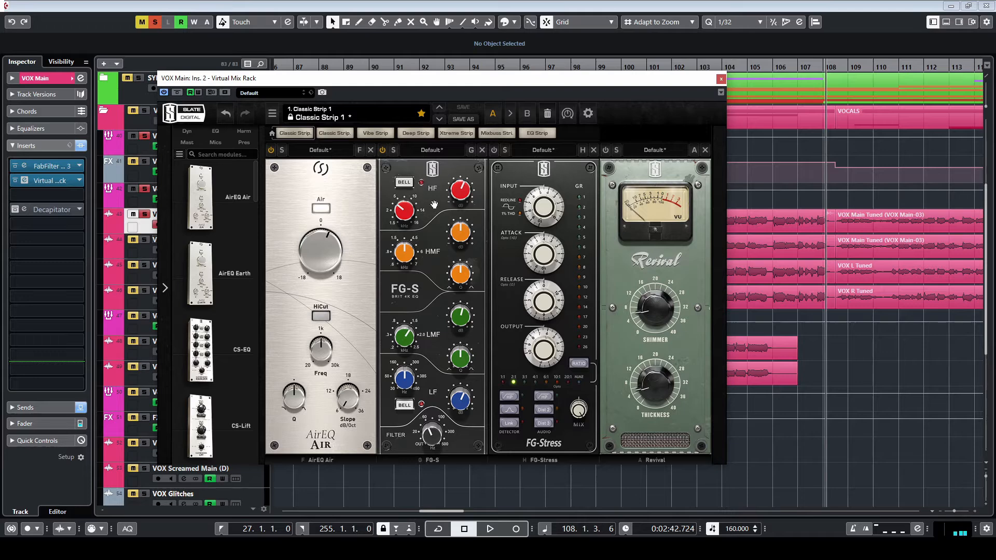
Review the FG-Stress settings, switch the module on while playing VOX Main from bar 94, and stop around bar 100
left_click(470, 66)
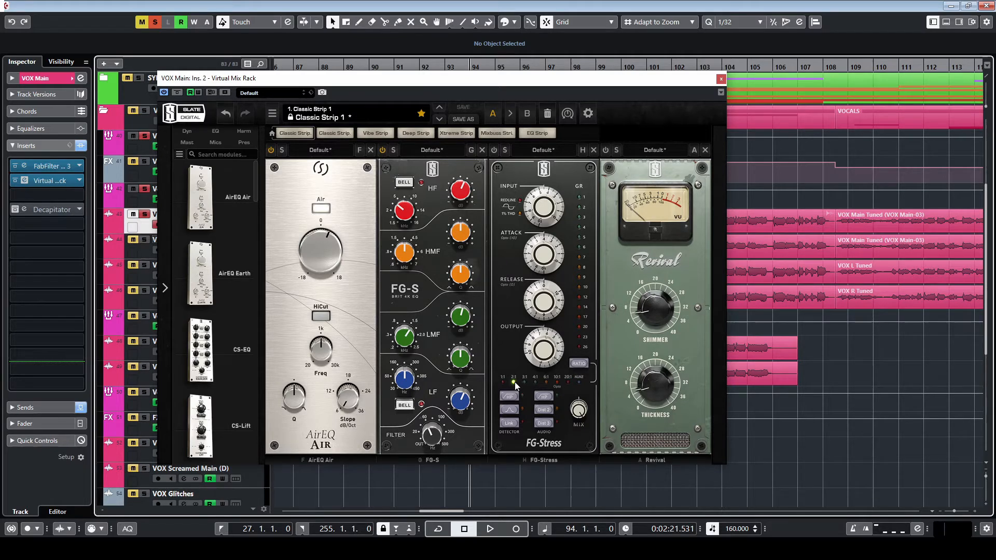
mouse_move(541, 210)
mouse_move(550, 257)
mouse_move(543, 308)
mouse_move(551, 357)
key("space")
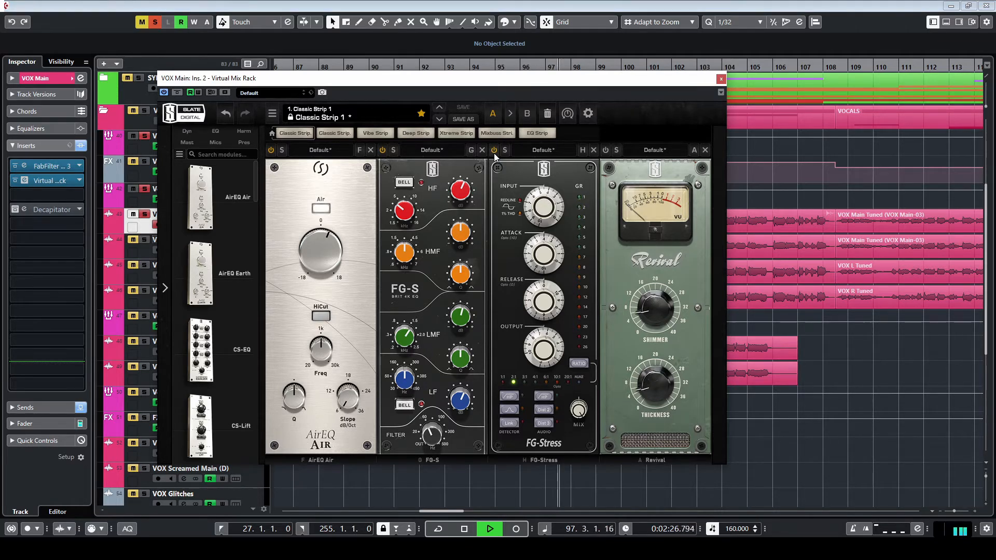
key("space")
key("space")
key("space")
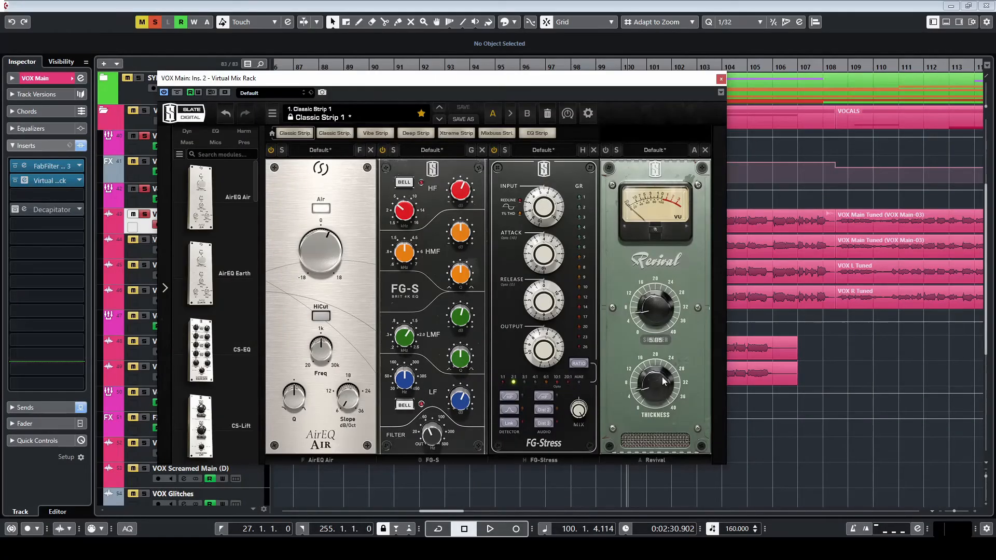
Check the Revival module's Shimmer and Thickness, switch it on while VOX Main plays, and stop playback
mouse_move(669, 357)
key("space")
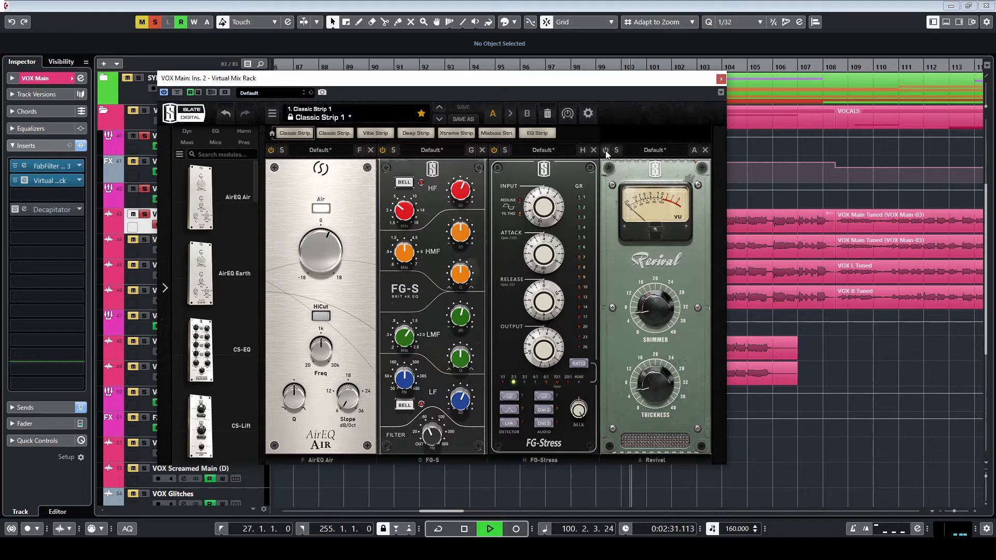
left_click(606, 151)
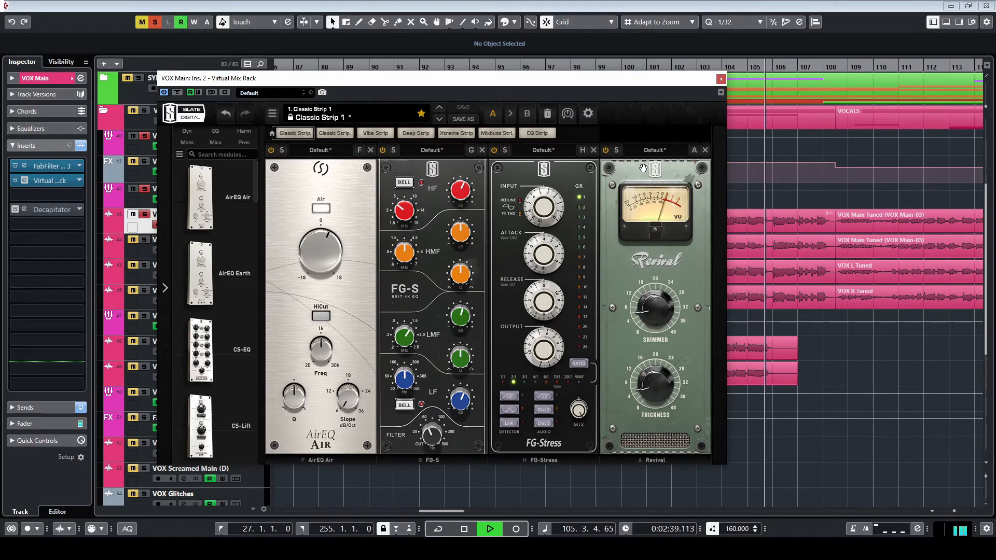
key("space")
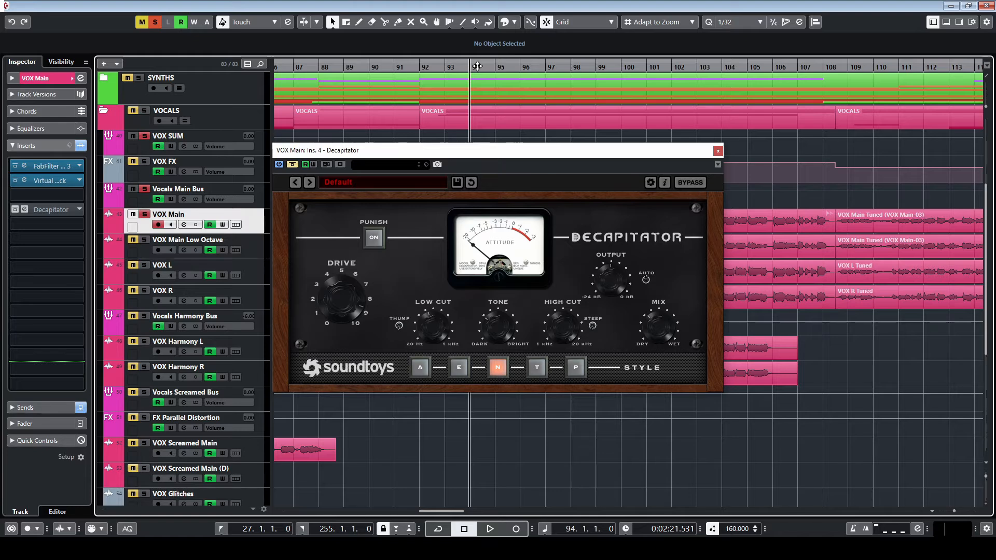
Take Decapitator on VOX Main out of bypass while playing from bar 94, and stop around bar 100
key("space")
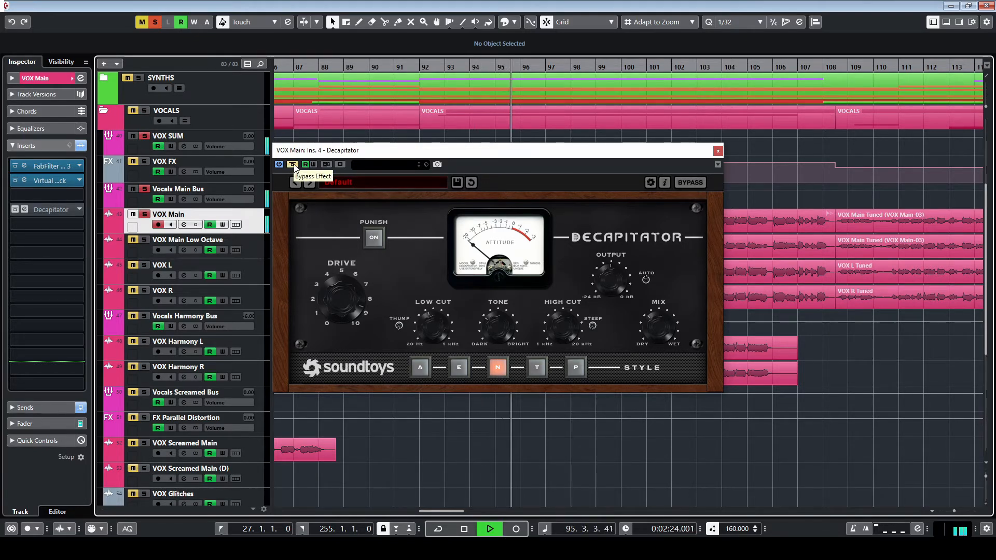
left_click(292, 165)
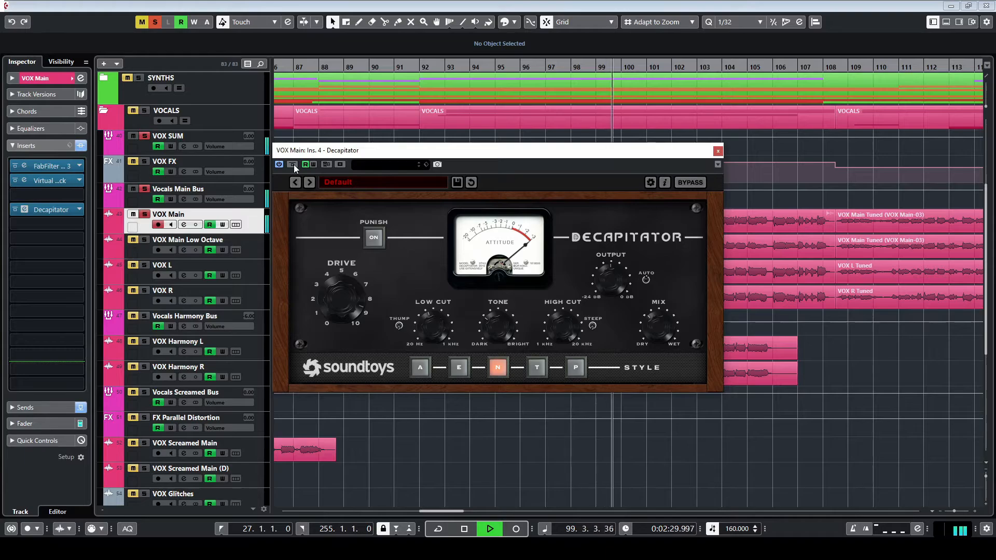
key("space")
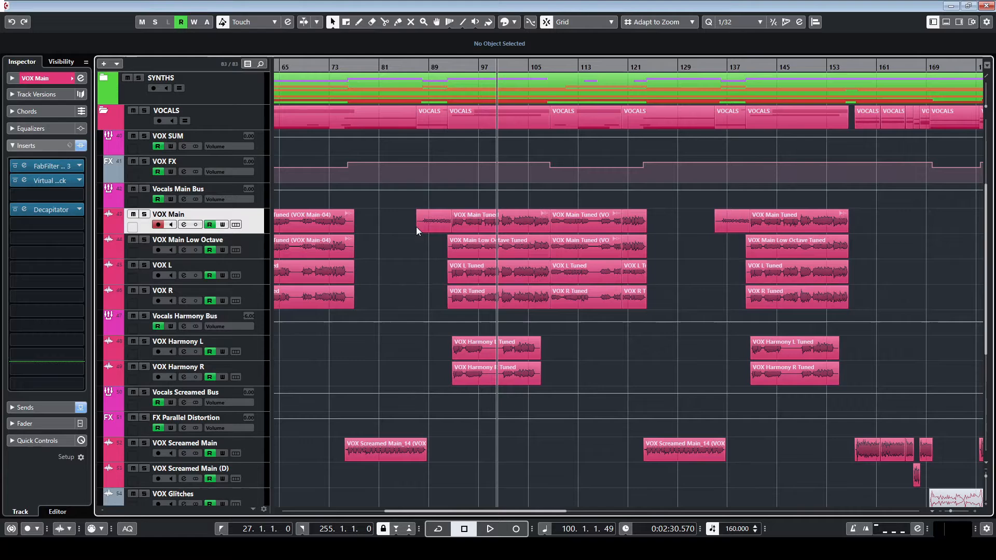
Compare the insert chains of VOX Main, VOX Main Low Octave, VOX L, VOX R and the Vocals Harmony Bus
scroll(417, 228, "down", 3)
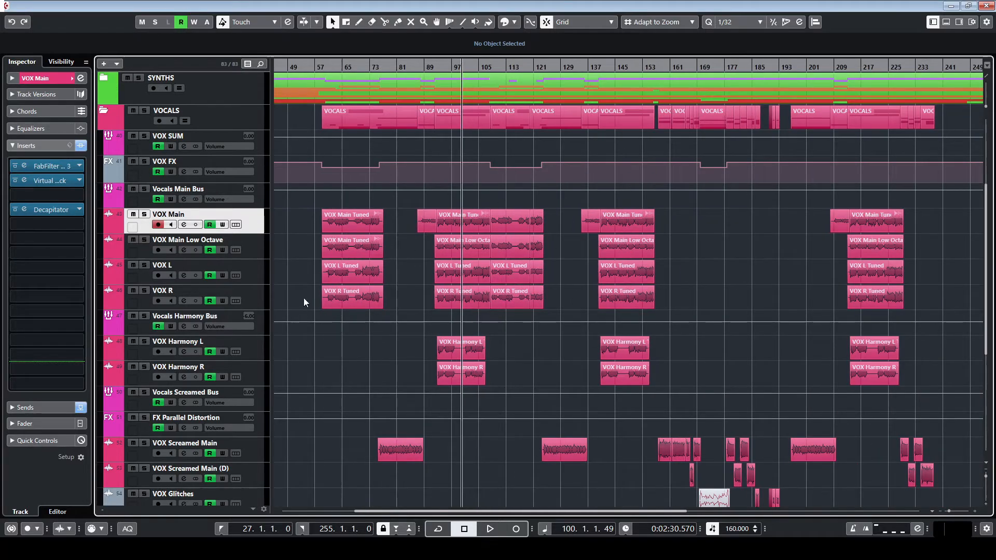
left_click(258, 273)
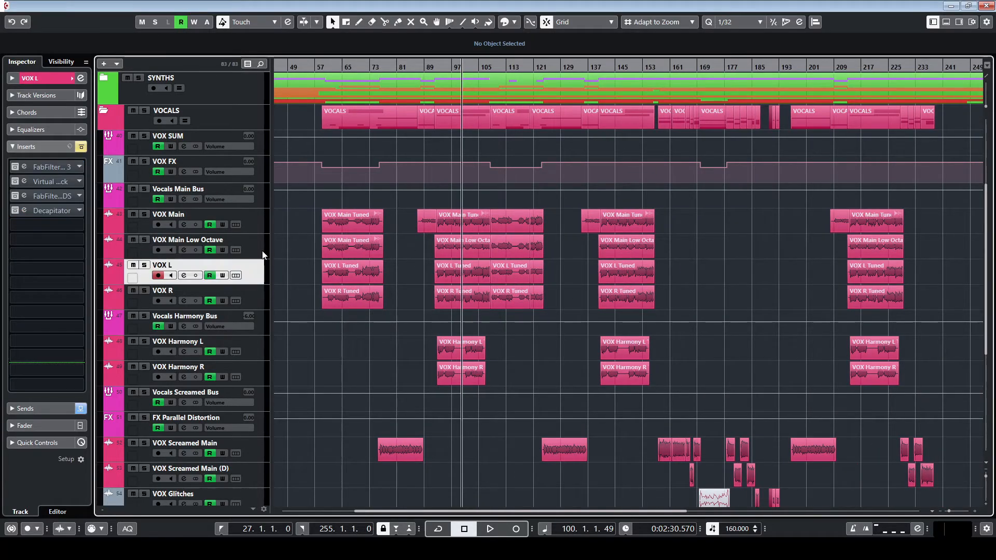
left_click(263, 251)
left_click(263, 229)
left_click(262, 249)
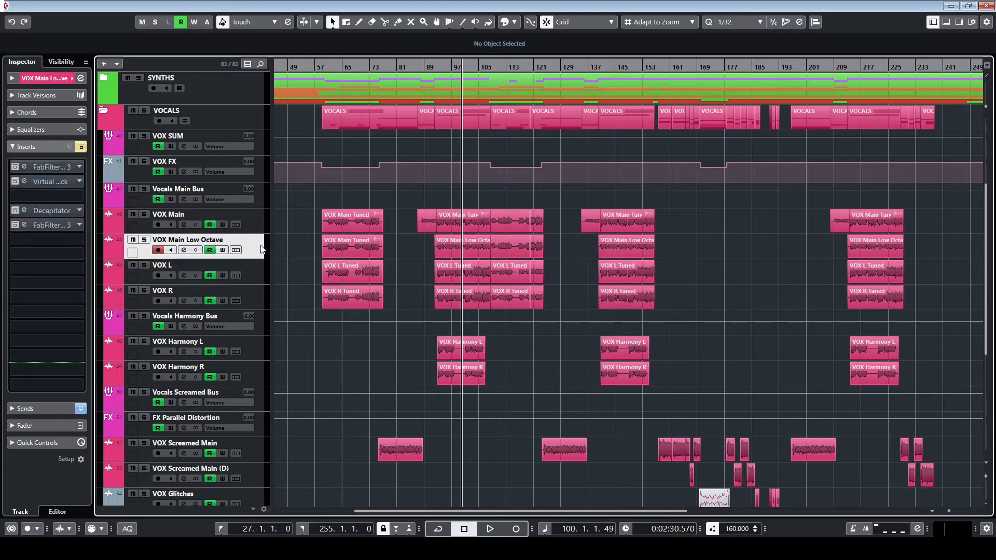
left_click(262, 269)
left_click(262, 317)
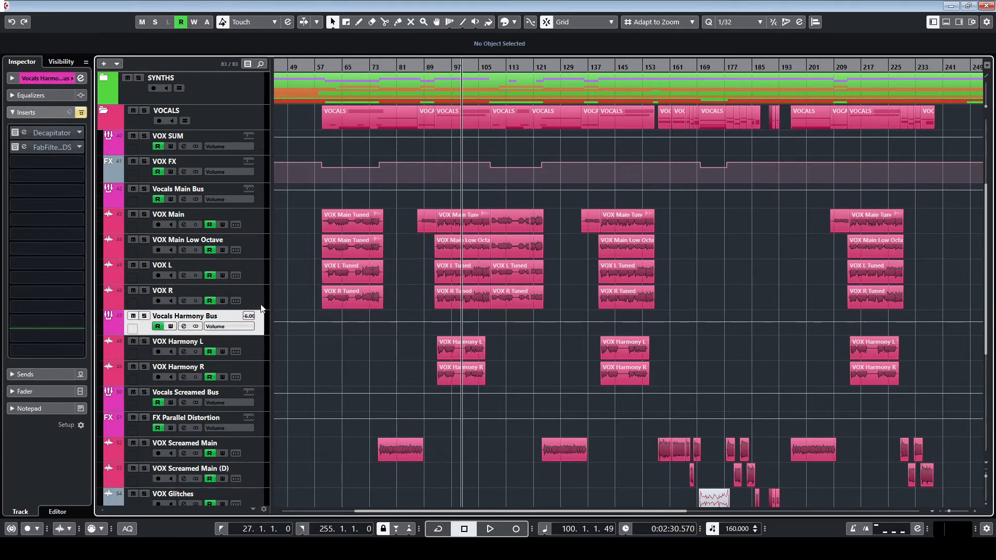
left_click(262, 291)
Take all inserts on VOX L out of bypass and open its FabFilter Pro-Q 3
left_click(262, 276)
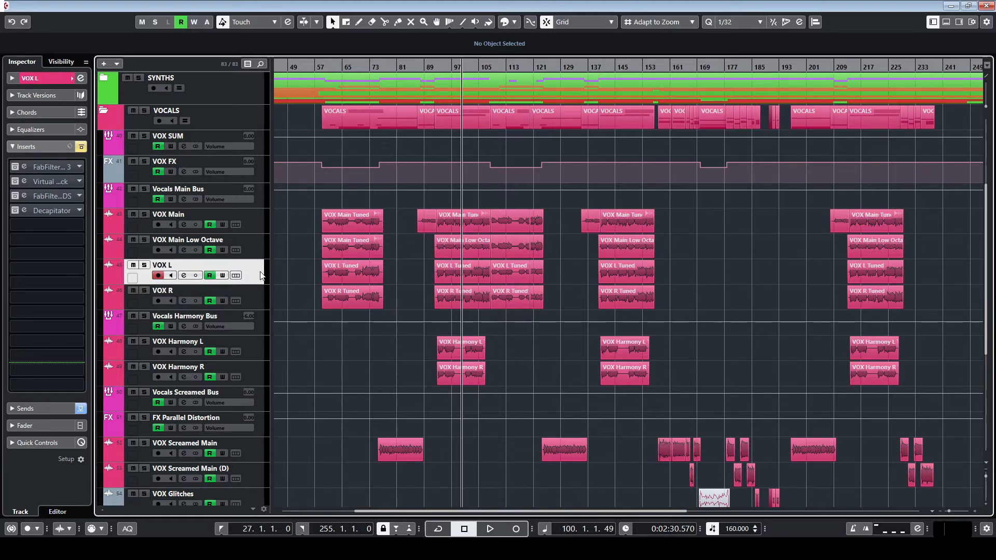
left_click(82, 147)
scroll(296, 299, "up", 4)
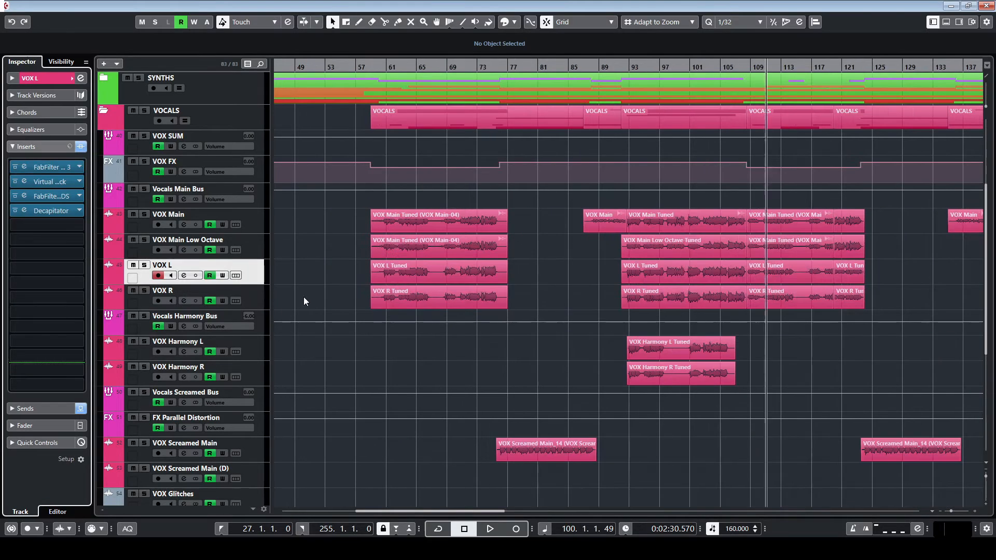
left_click(46, 170)
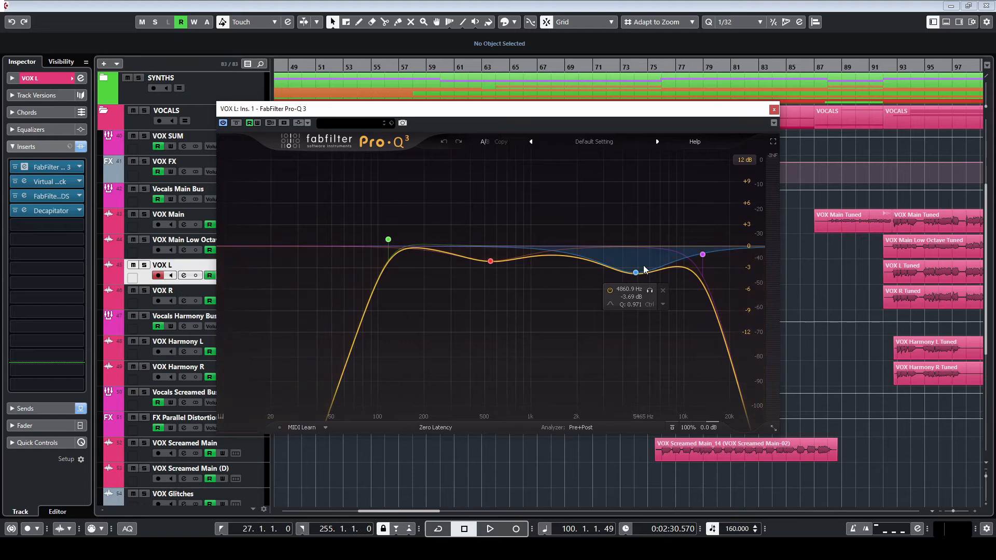
Close the VOX L equalizer window and take all inserts on VOX R out of bypass
left_click(774, 111)
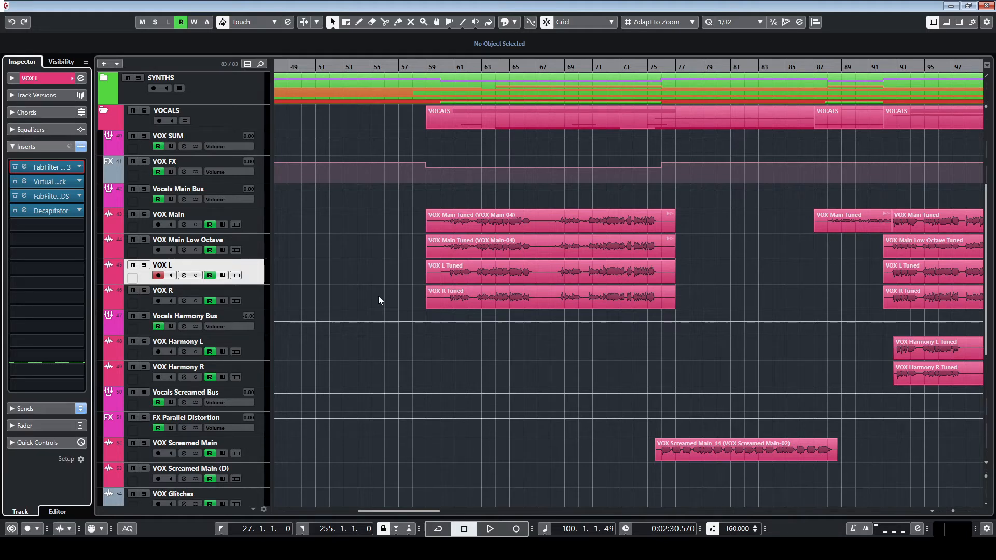
left_click(265, 301)
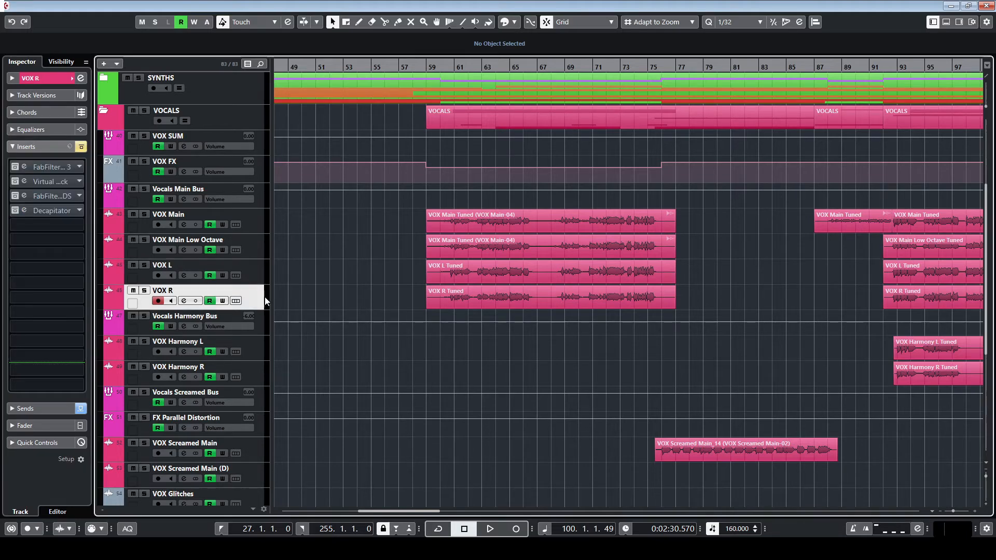
left_click(82, 147)
left_click(264, 271)
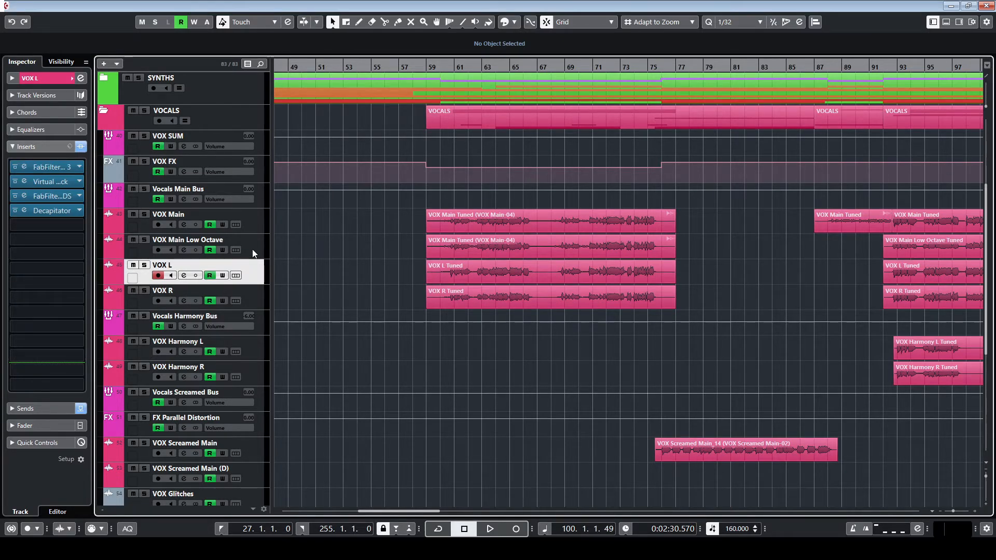
Solo VOX L, VOX R and VOX Main together, play them from bar 60, and stop around bar 66
left_click(253, 250)
left_click(264, 276)
key("s")
left_click(263, 297)
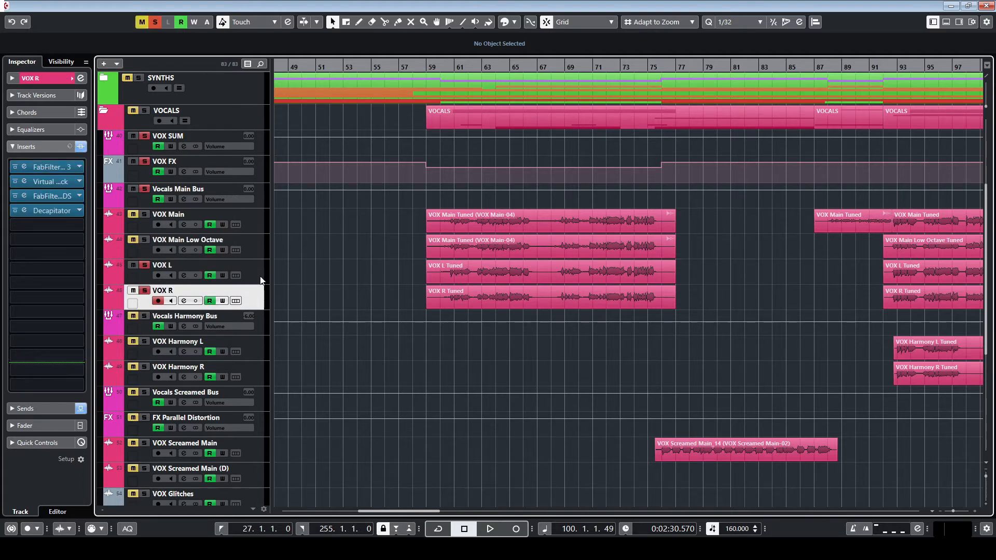
left_click(258, 224)
left_click(435, 67)
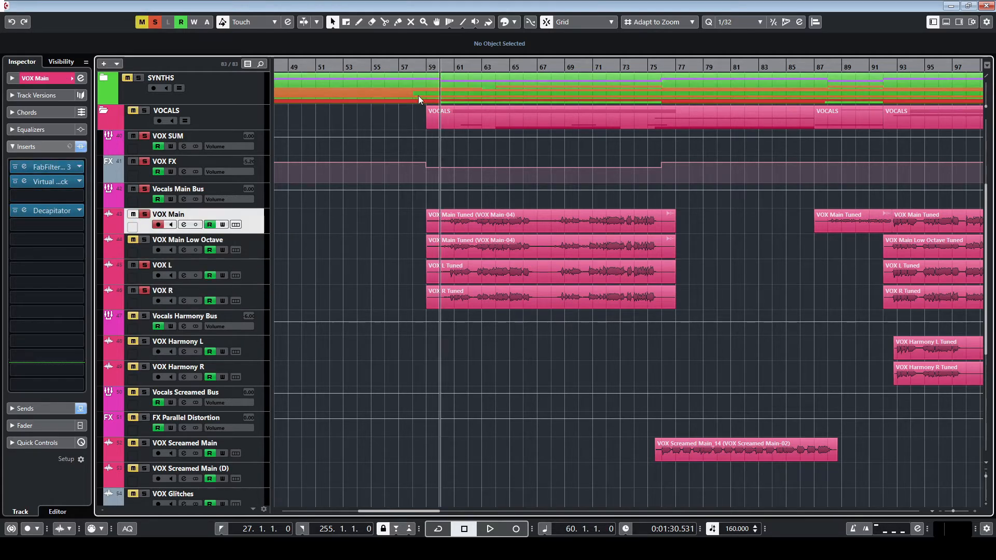
key("space")
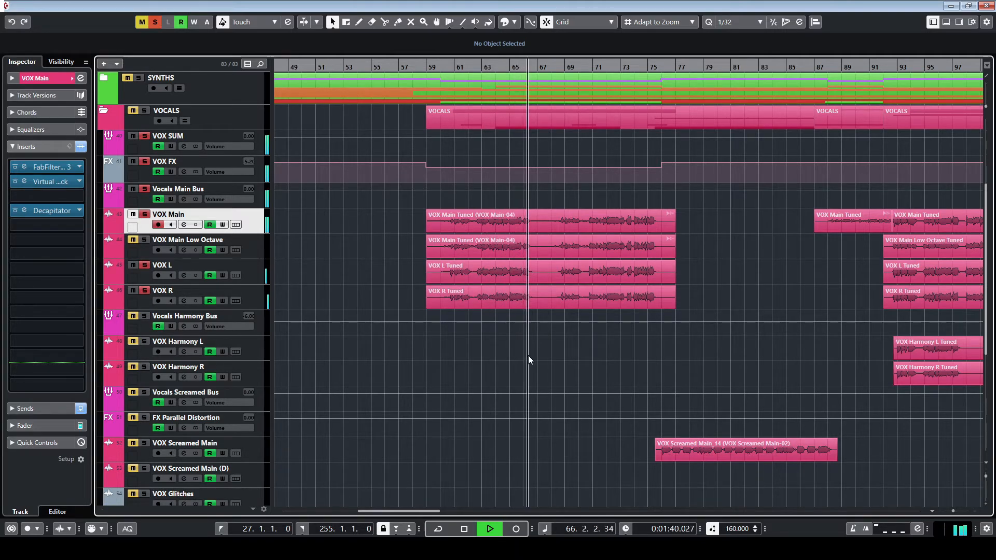
key("space")
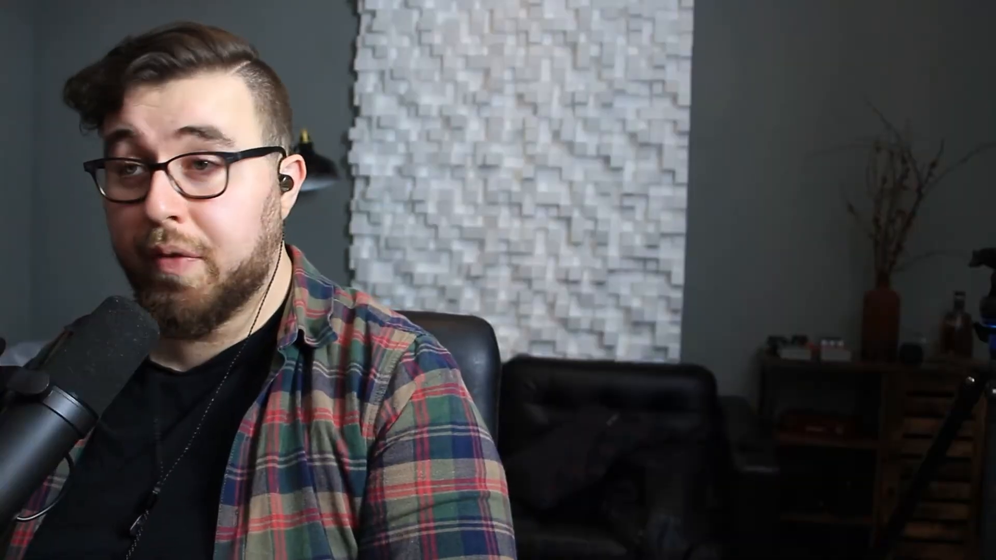
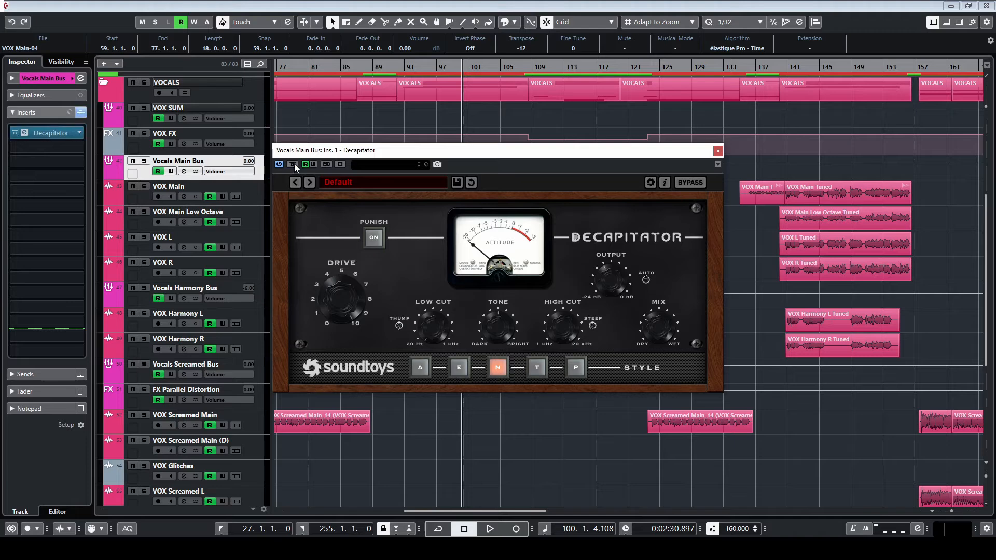
Solo the Vocals Main Bus and listen with its Decapitator open from bar 100, then stop around bar 102 and close the plug-in
key("space")
key("s")
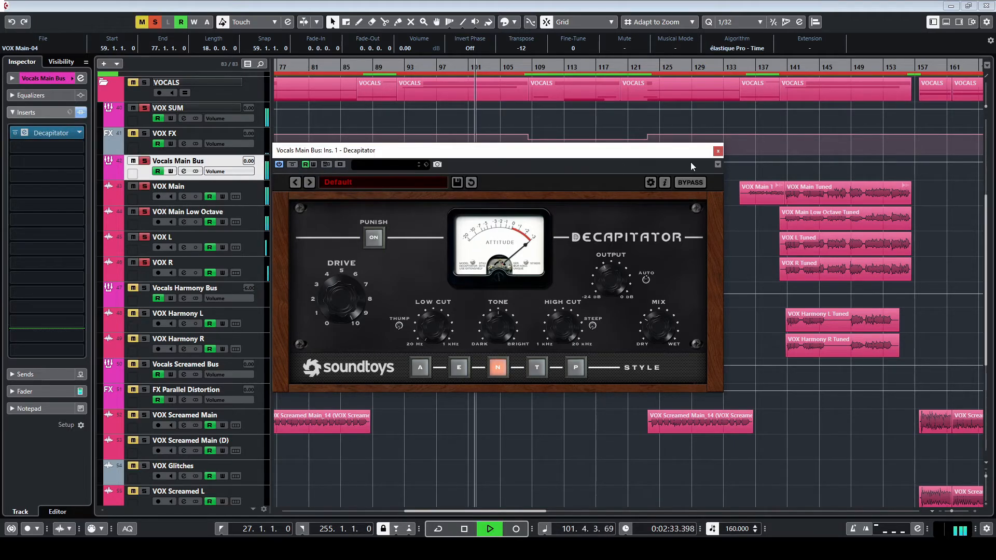
key("space")
left_click(717, 151)
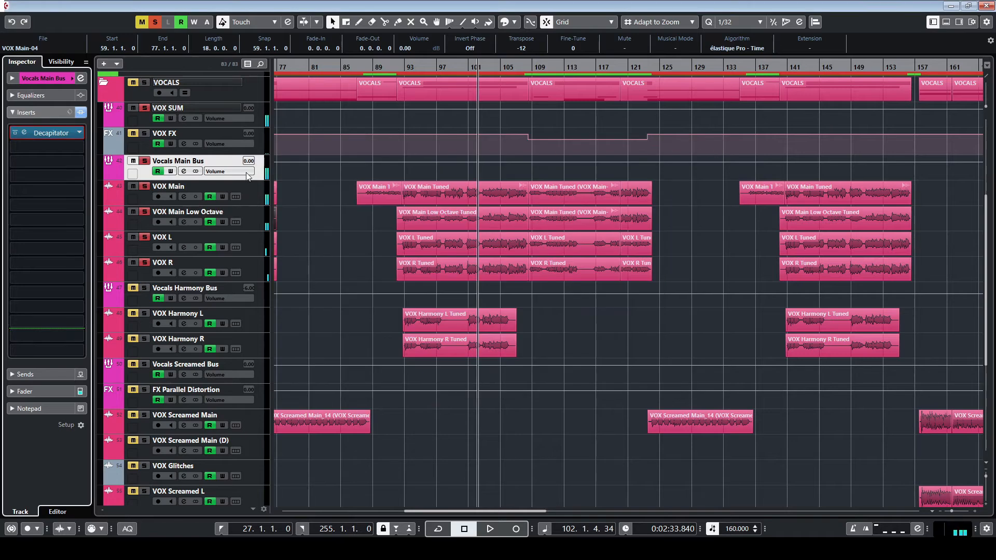
Check the sends of VOX Main, then take all inserts on the VOX FX channel out of bypass and solo it
left_click(252, 192)
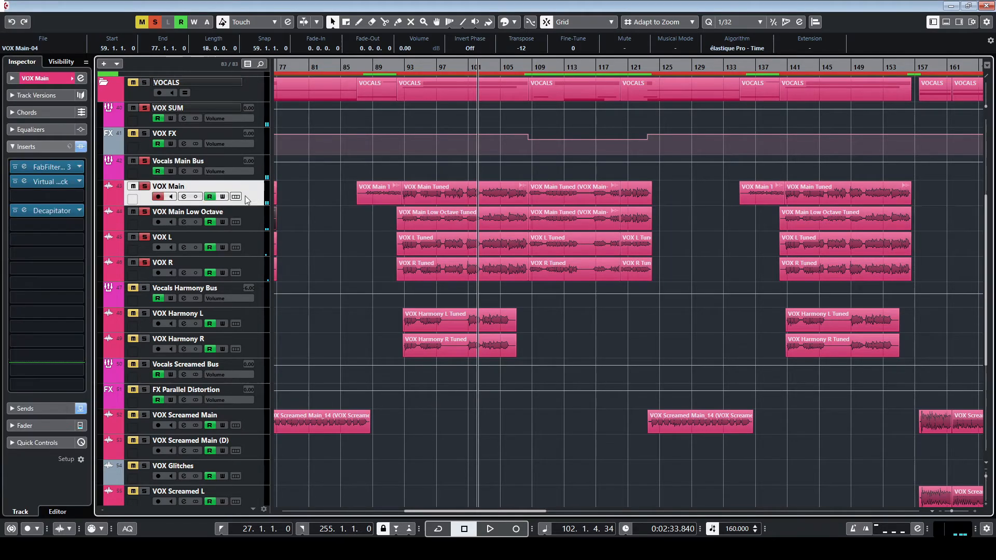
left_click(37, 412)
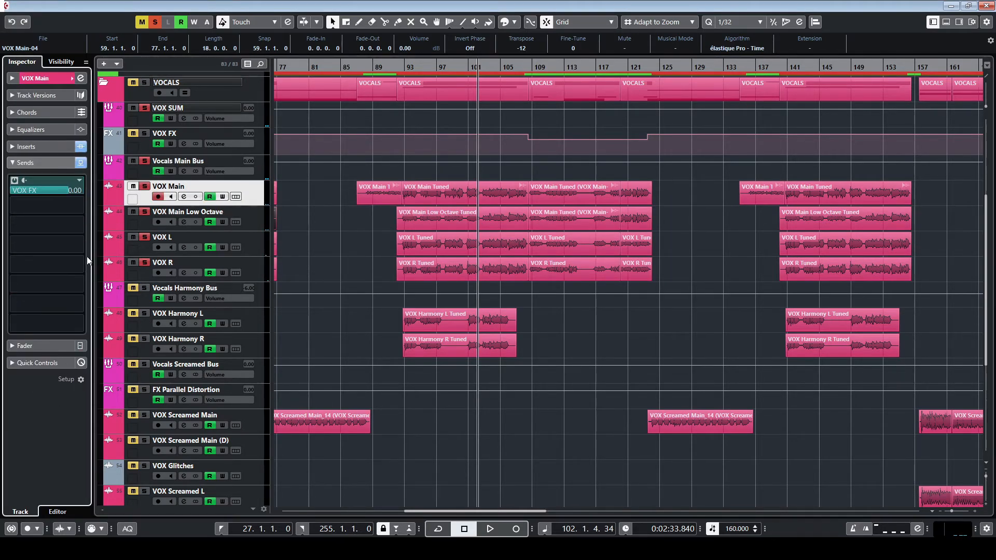
left_click(183, 128)
left_click(54, 113)
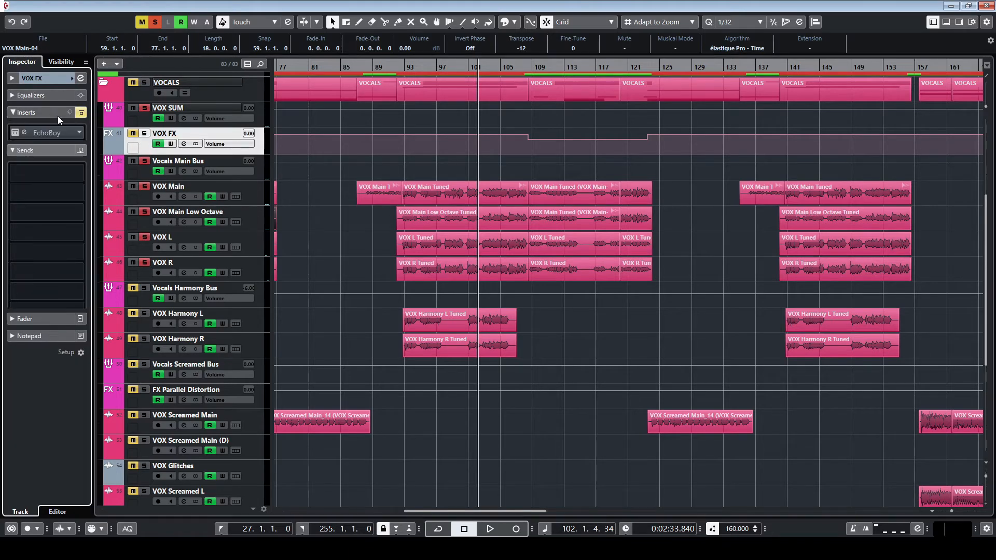
left_click(81, 112)
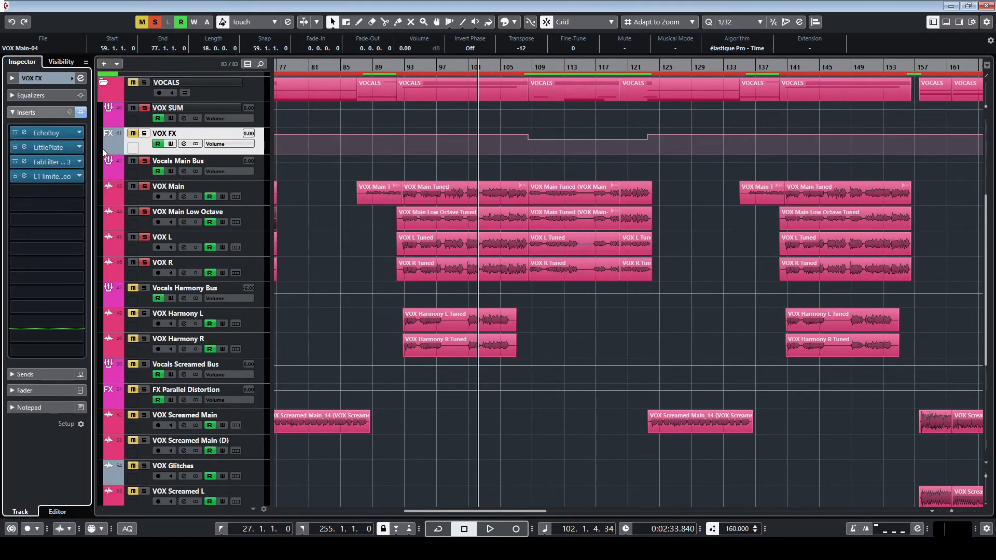
key("s")
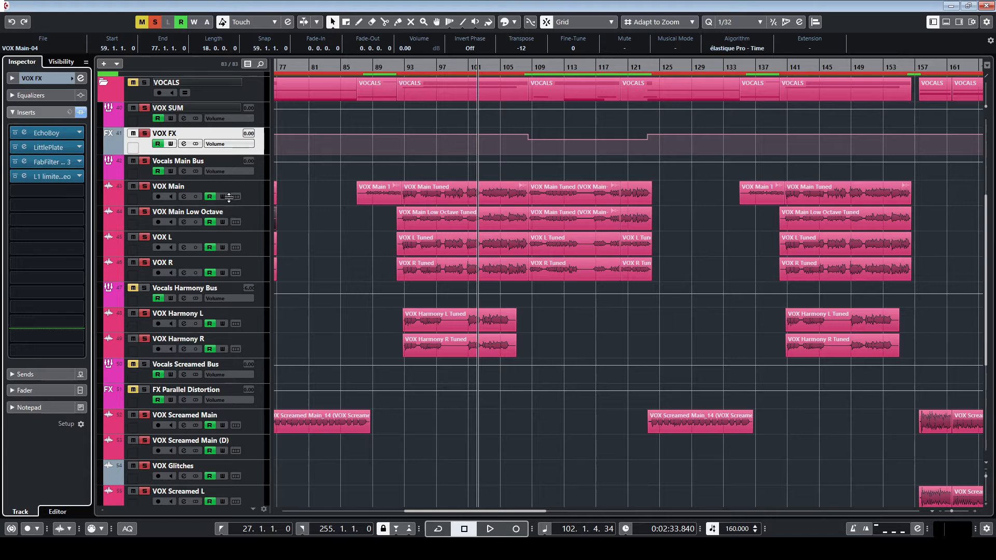
Review the settings of EchoBoy, LittlePlate, FabFilter Pro-Q 3 and L1 limiter on VOX FX, closing each plug-in window
left_click(50, 134)
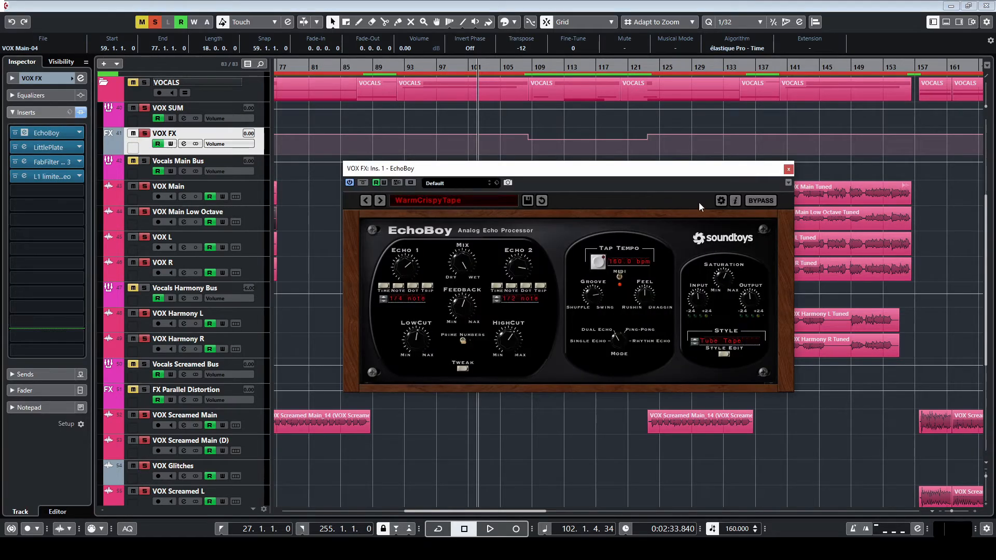
left_click(787, 169)
left_click(55, 145)
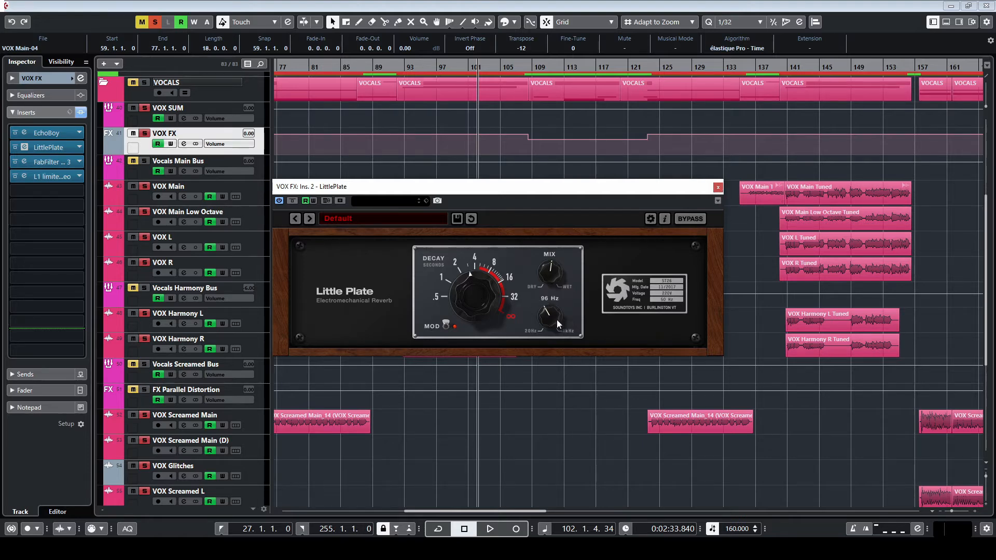
left_click(716, 187)
left_click(59, 161)
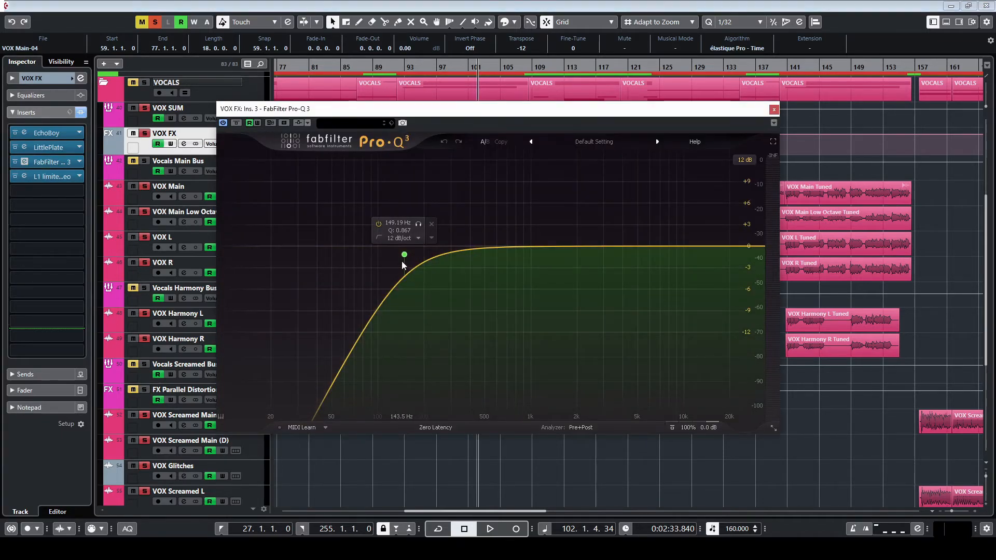
left_click(773, 109)
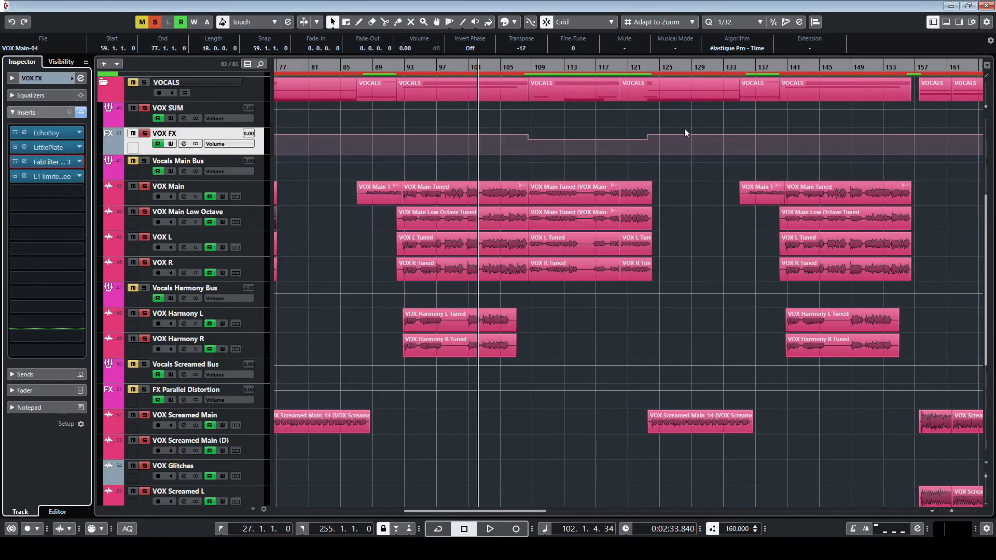
left_click(52, 176)
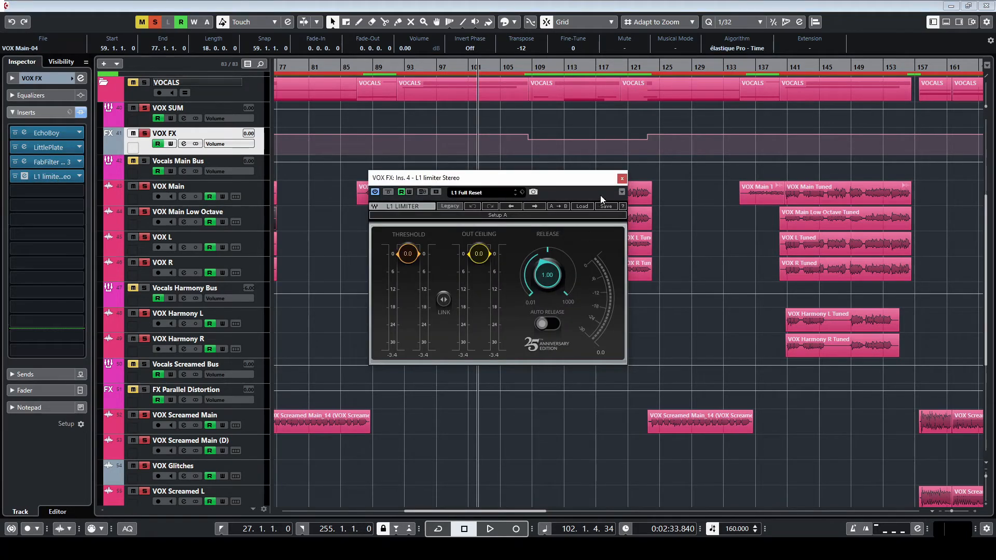
left_click(620, 179)
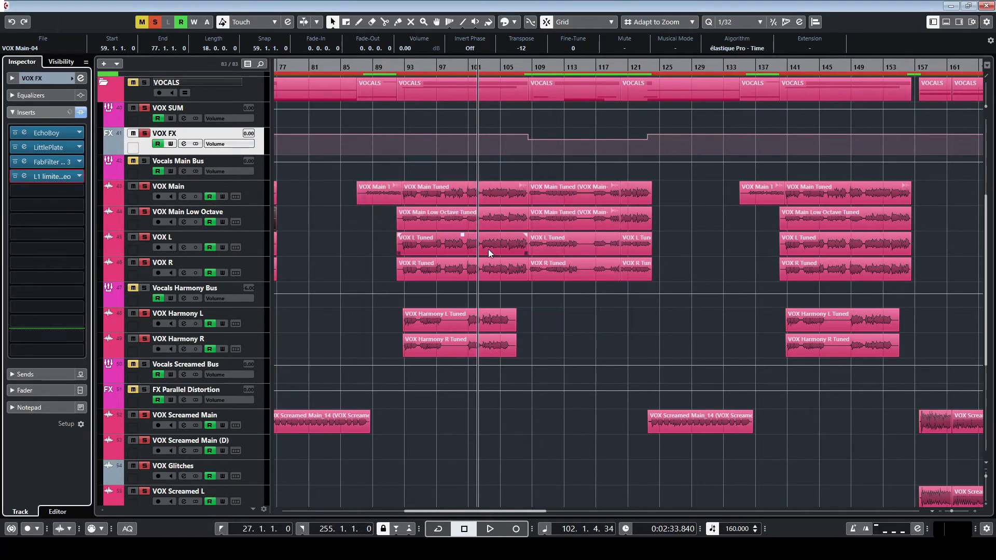
Listen to the soloed VOX FX channel from bar 93 and stop playback around bar 97
left_click(406, 68)
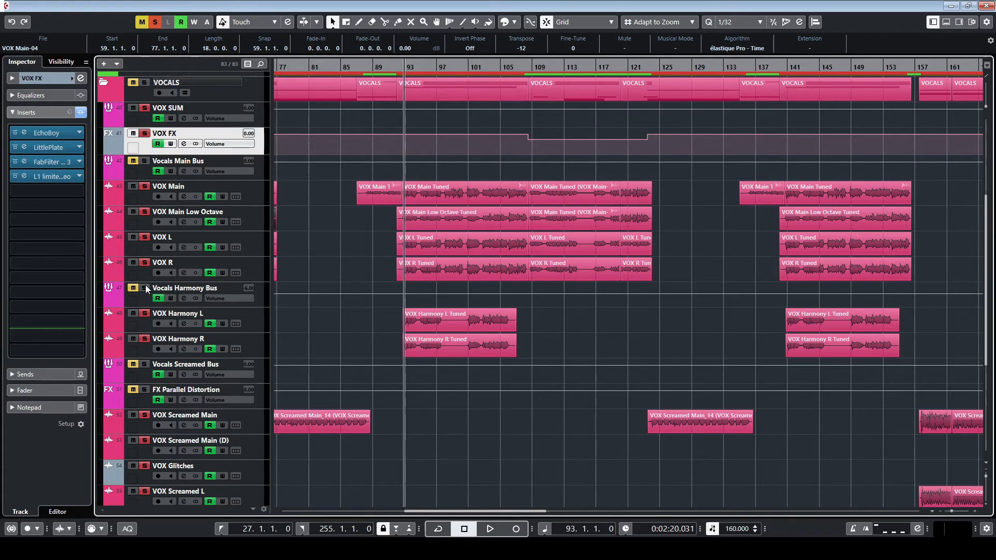
key("space")
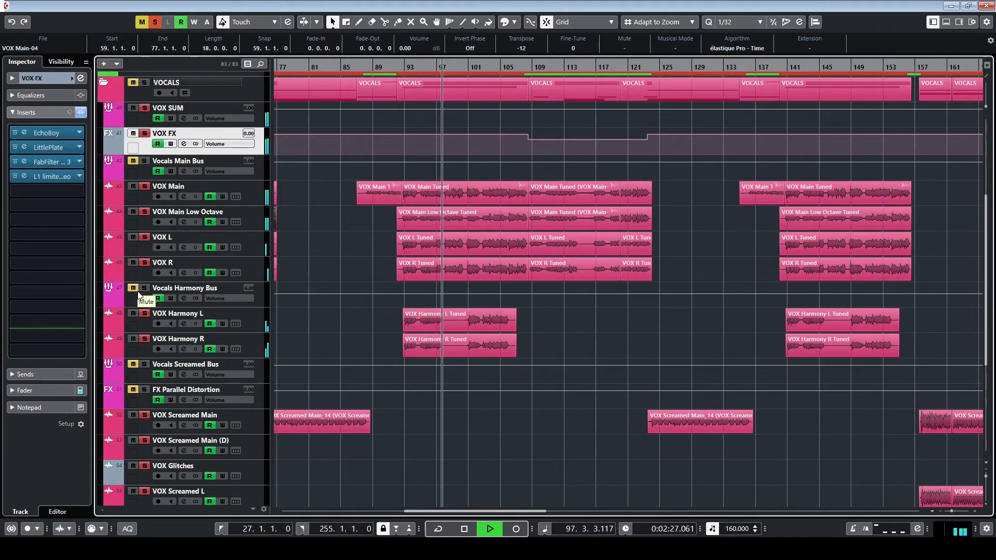
key("space")
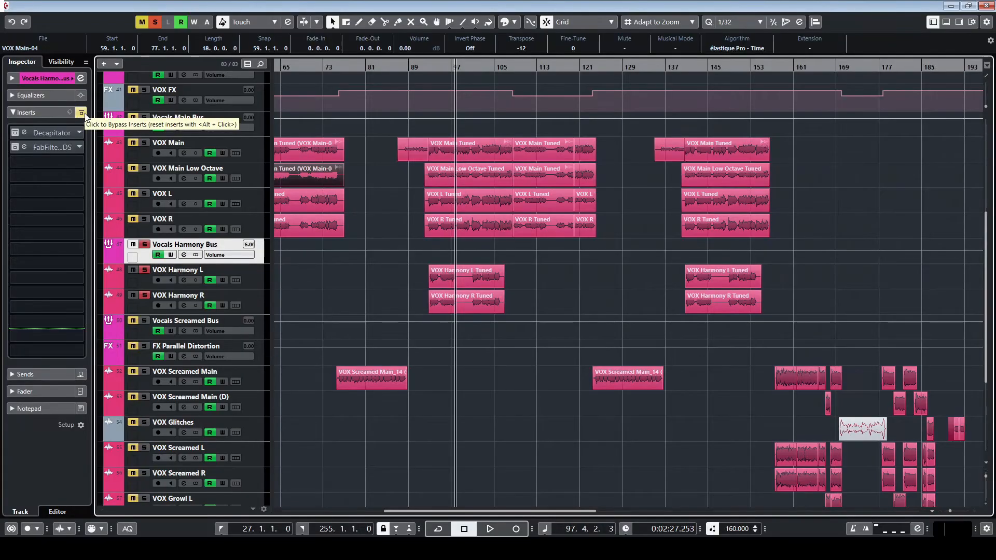
Show the insert chain of VOX Harmony L and take all its inserts out of bypass
left_click(261, 285)
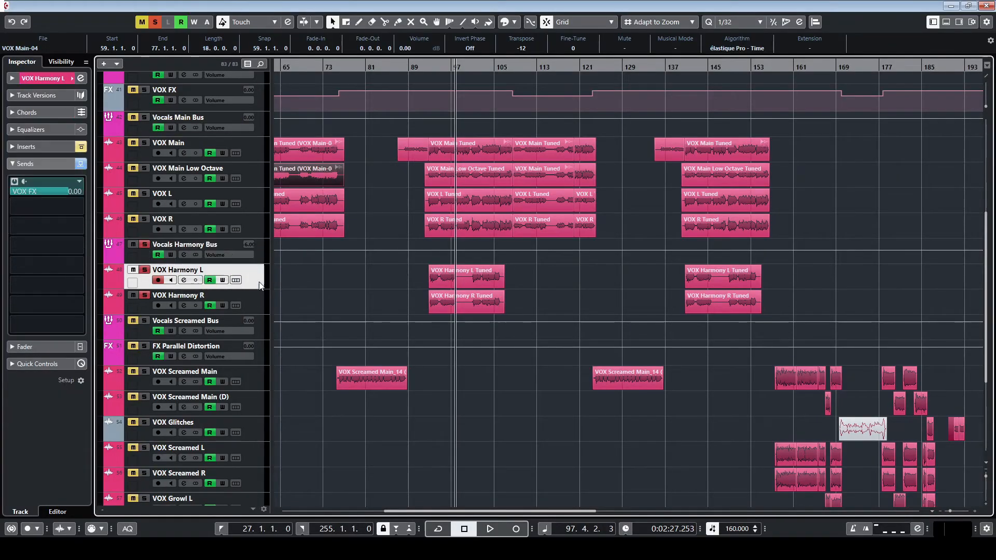
left_click(63, 148)
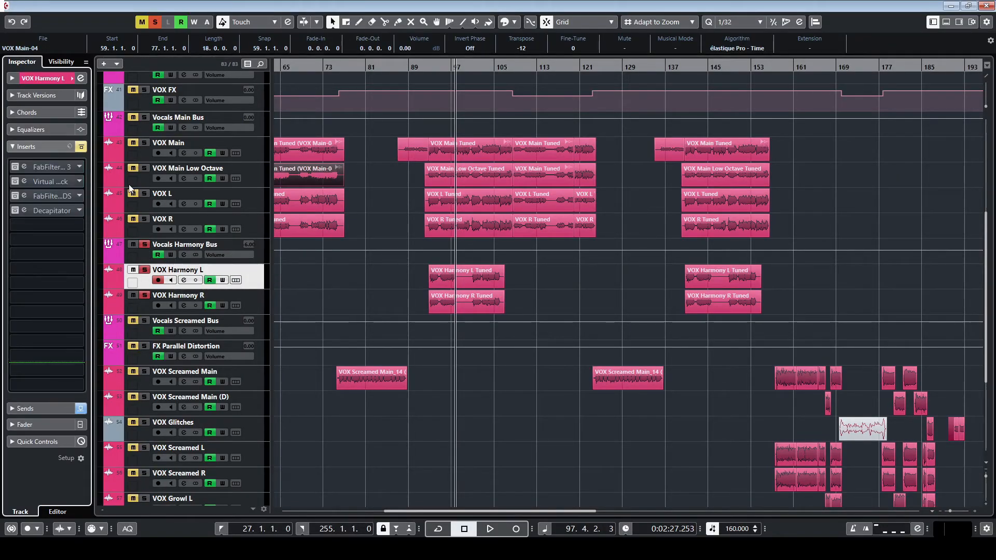
left_click(81, 148)
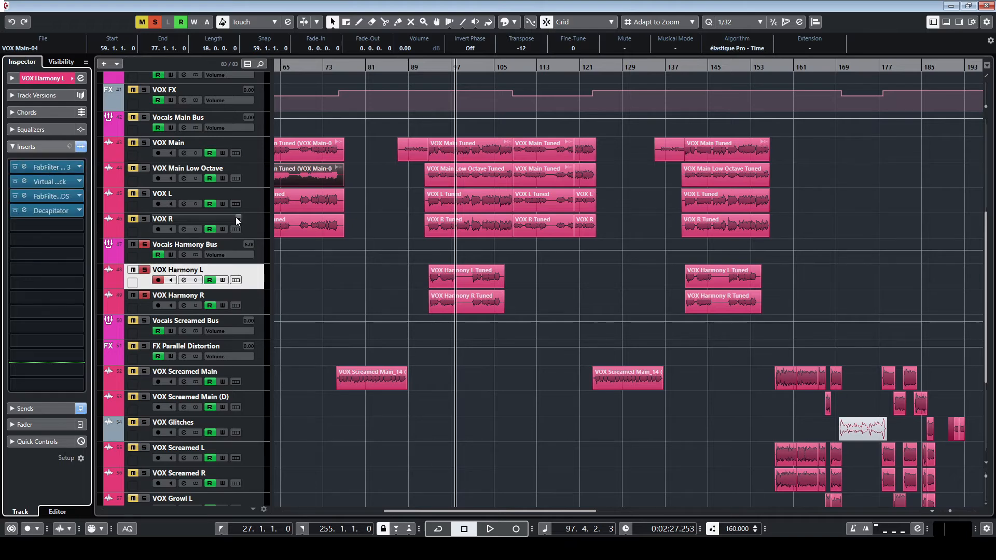
Compare the insert chains of VOX L and VOX R
left_click(257, 200)
left_click(256, 222)
left_click(252, 203)
left_click(255, 223)
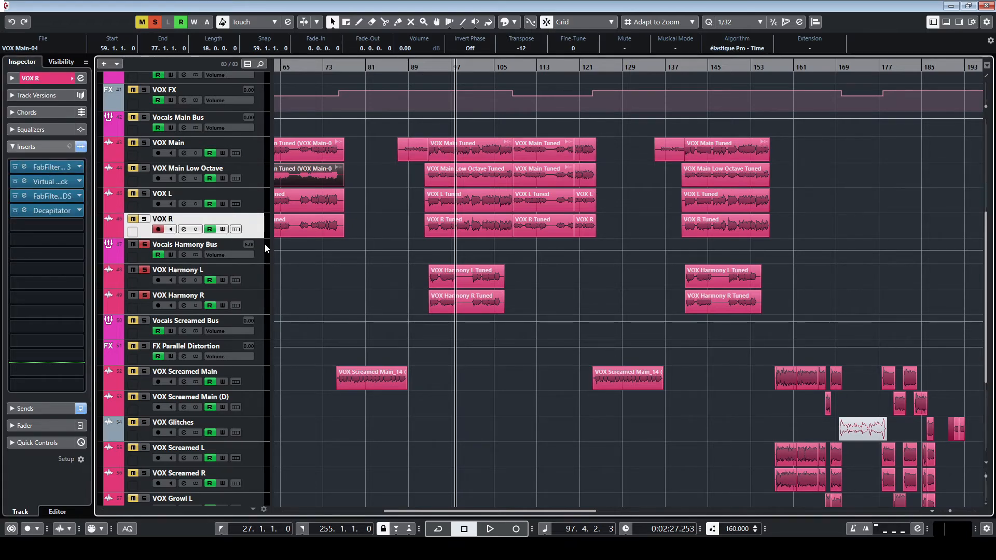
left_click(246, 201)
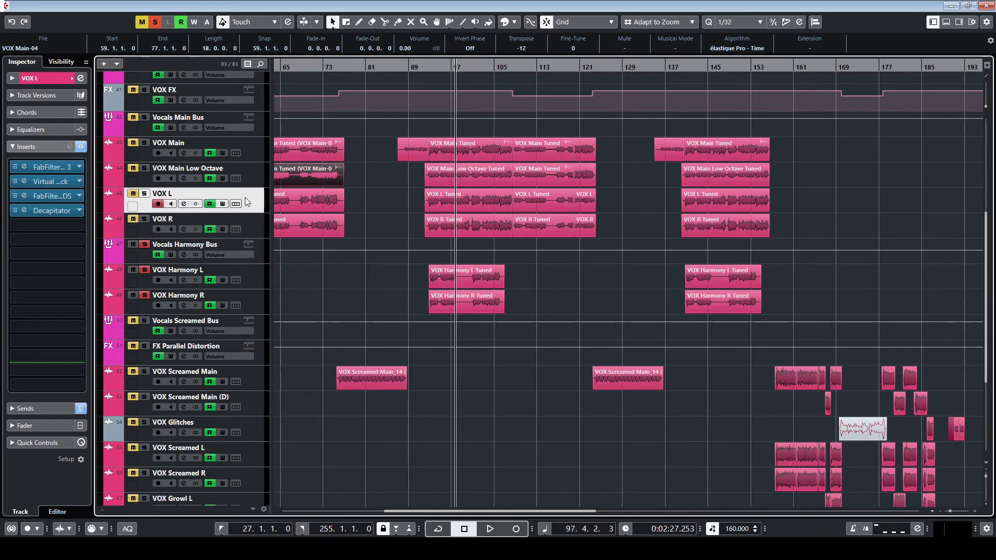
Clear all mute and solo states in the project and compare the inserts of VOX Harmony L, VOX Harmony R and VOX L
left_click(141, 22)
left_click(155, 22)
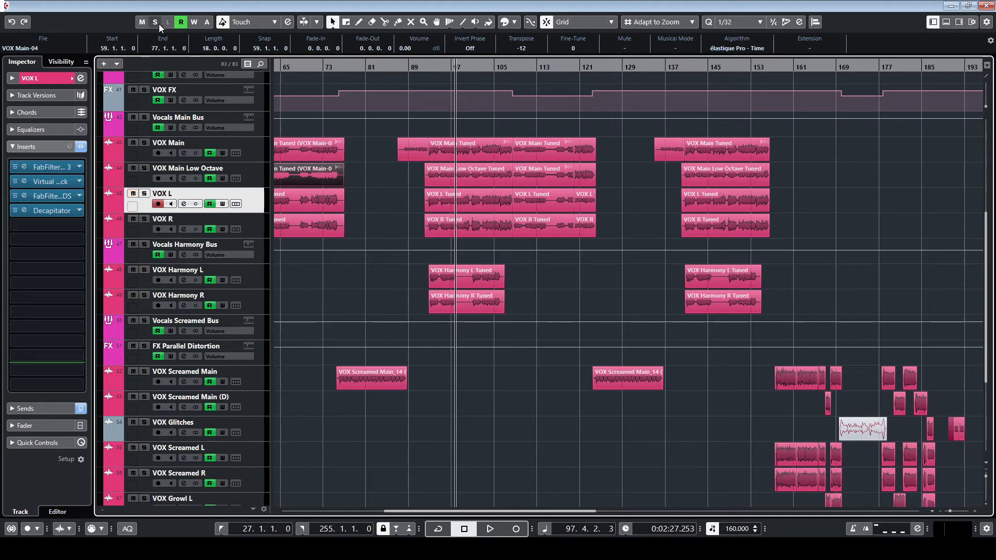
left_click(259, 282)
left_click(260, 300)
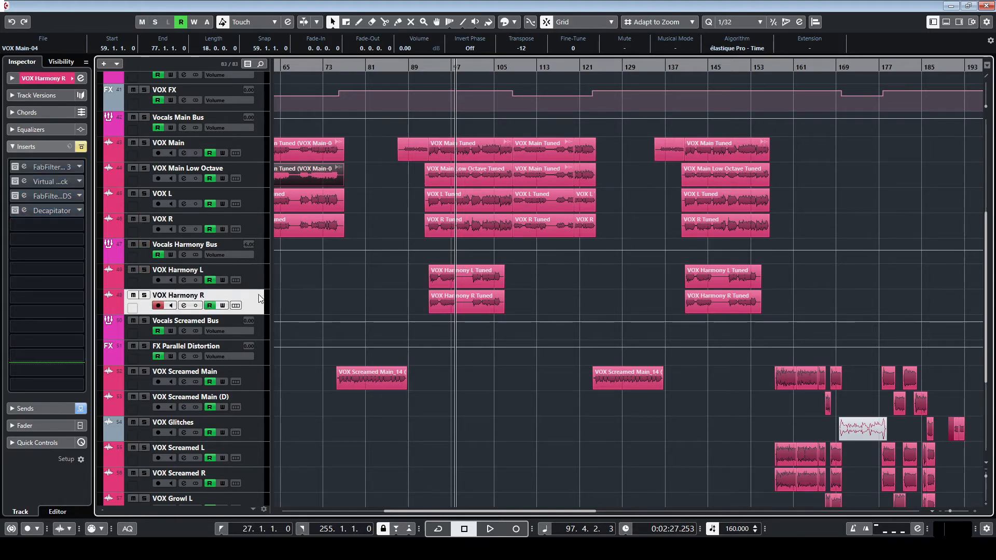
left_click(260, 206)
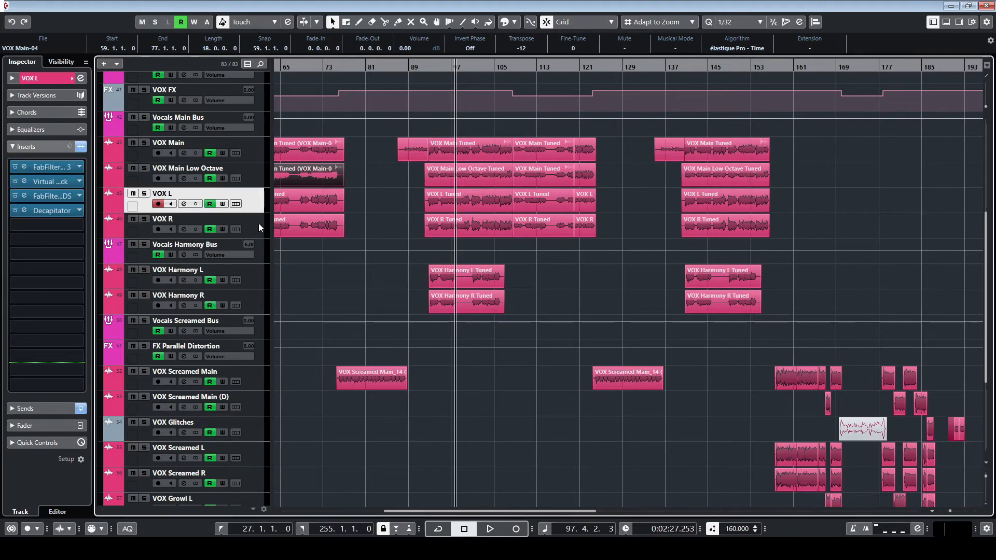
Solo VOX Harmony L, check its FabFilter Pro-DS and close it, and play from the start of the harmony clip just before bar 93
left_click(263, 282)
left_click(62, 196)
key("s")
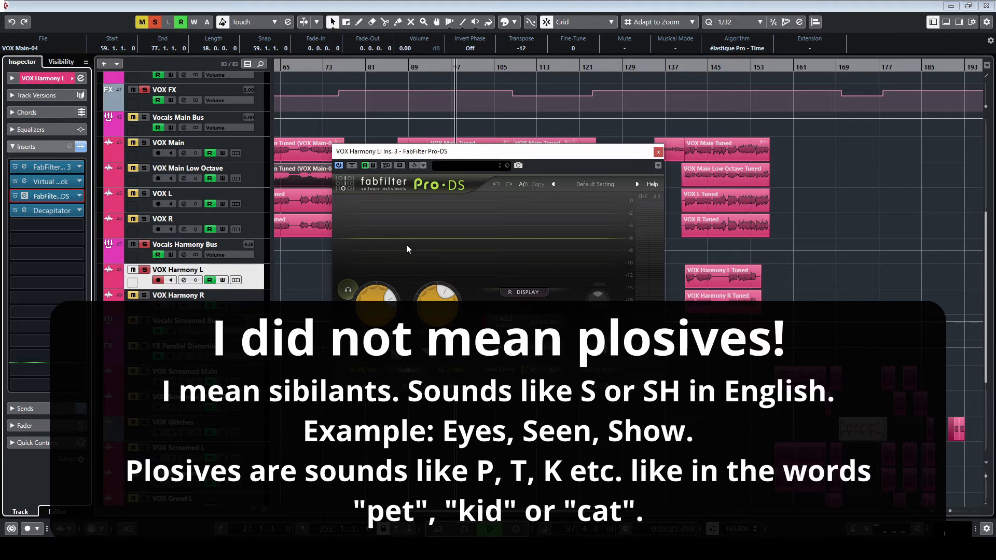
left_click(658, 152)
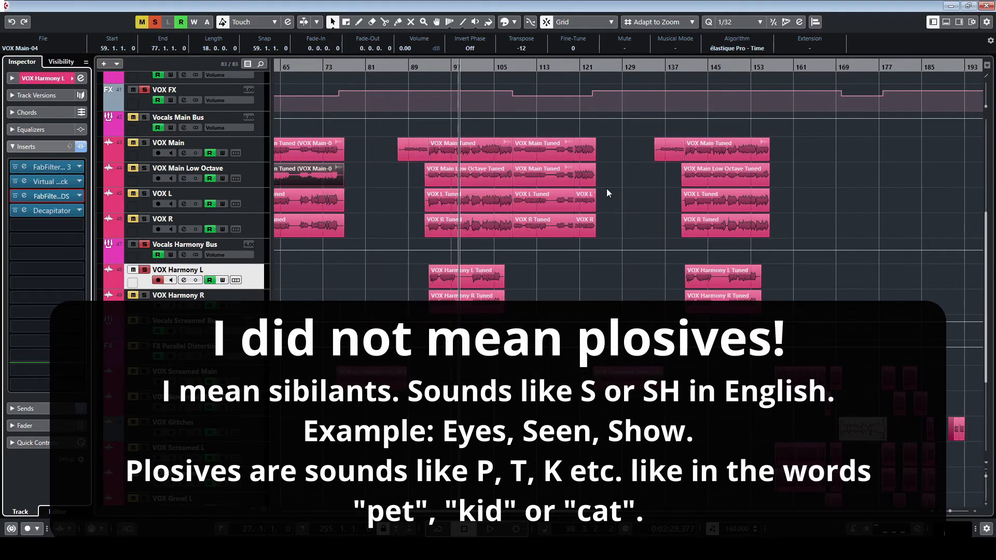
scroll(456, 218, "up", 5)
left_click(363, 69)
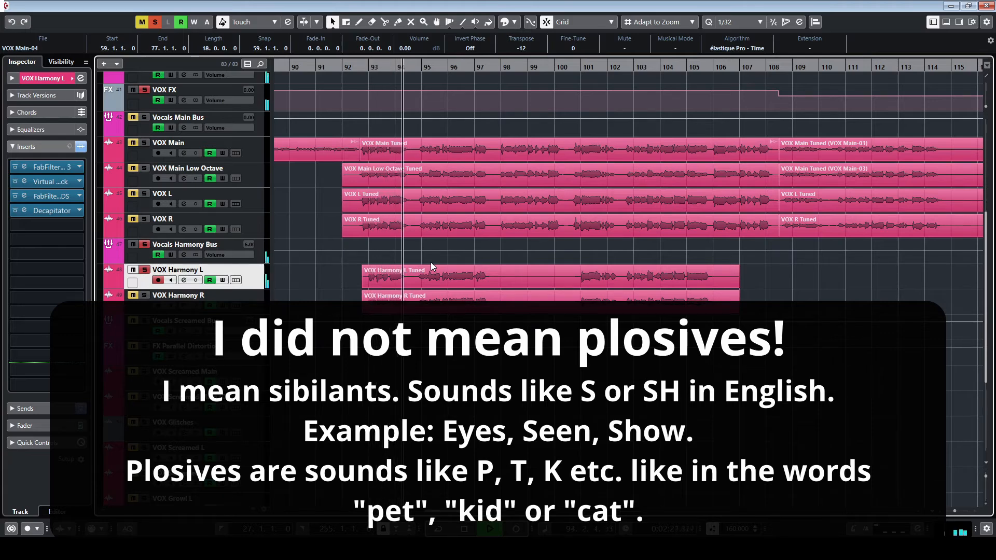
Replay the soloed VOX Harmony L clip, watch the gain reduction in its FabFilter Pro-DS, and stop and close the plug-in
key("space")
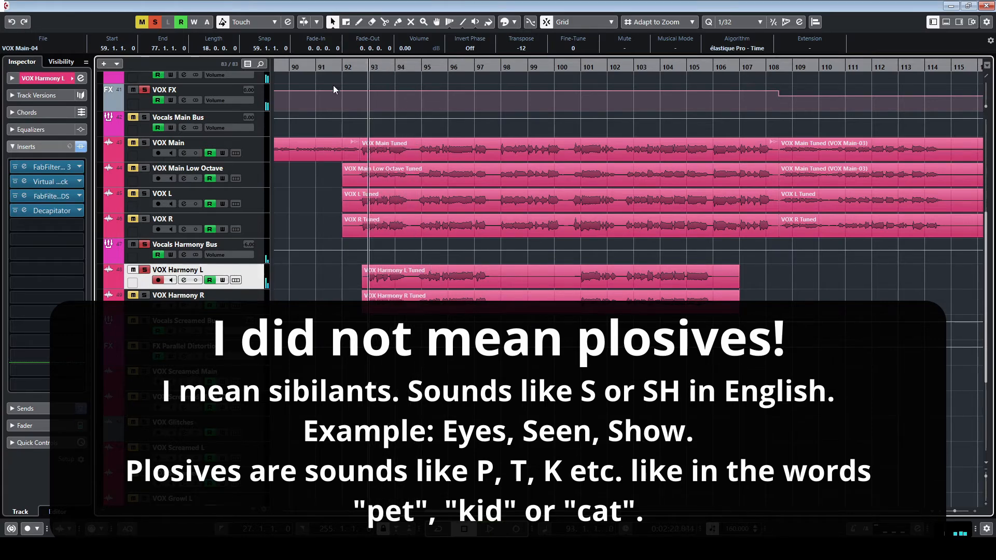
key("space")
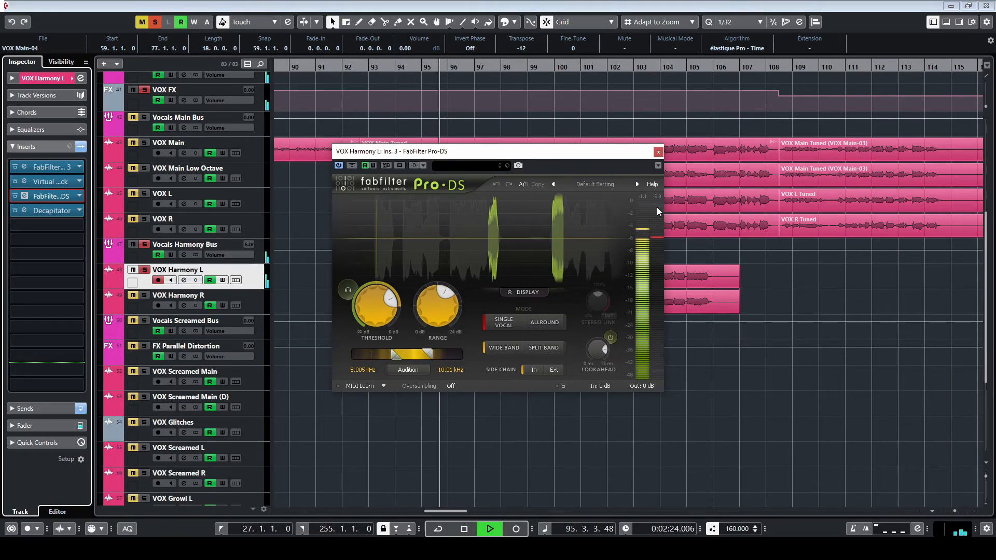
mouse_move(657, 207)
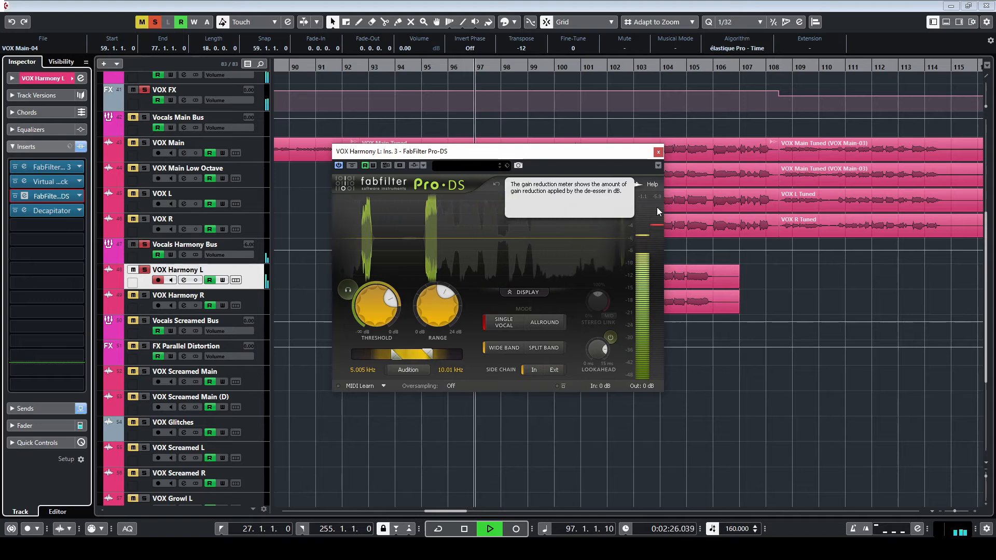
key("space")
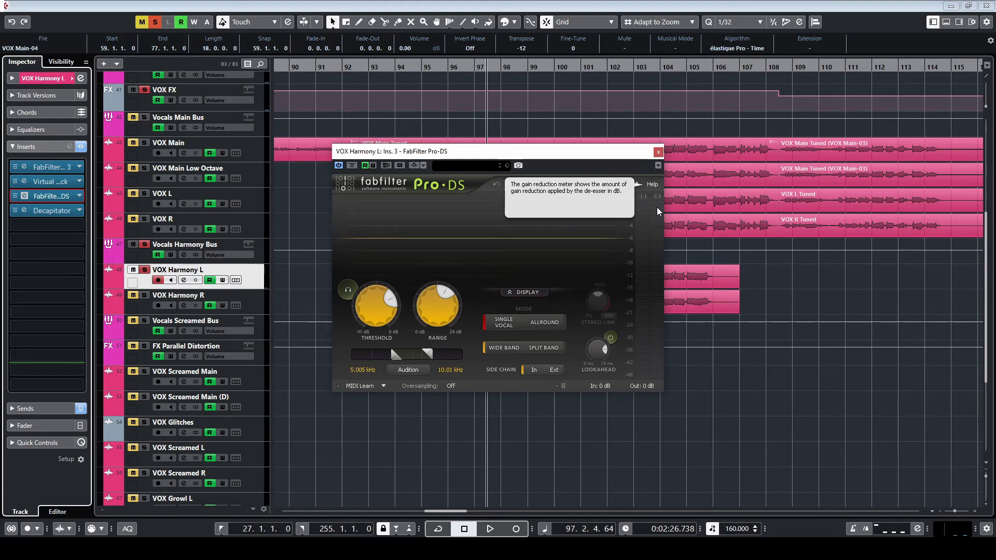
left_click(659, 151)
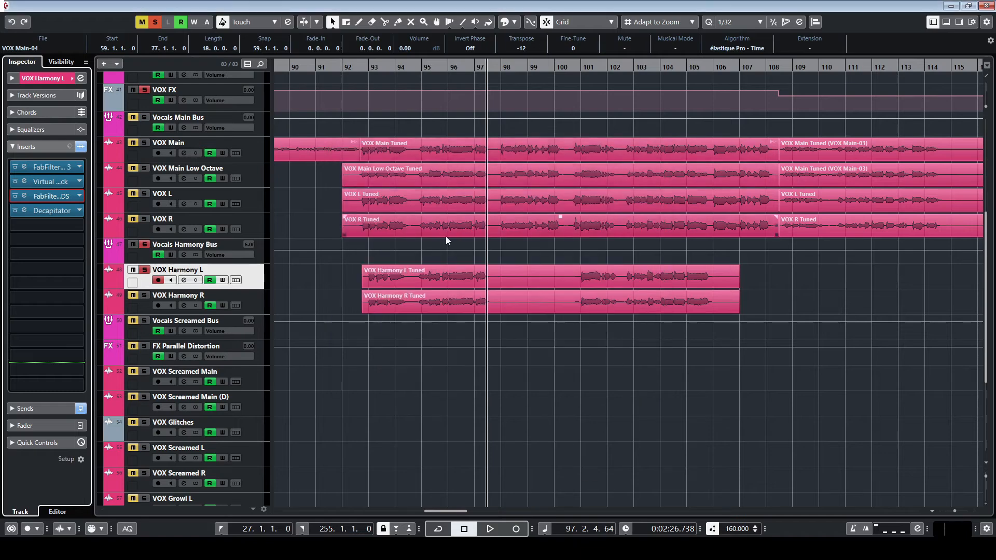
Review the insert chain of VOX Harmony R and check the Decapitator and FabFilter Pro-DS on Vocals Harmony Bus
left_click(257, 306)
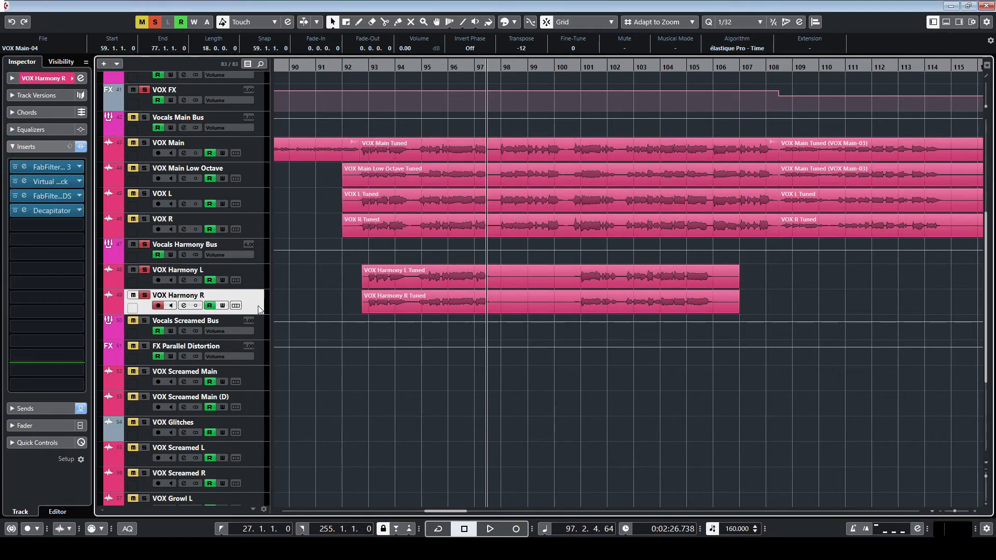
scroll(308, 290, "down", 5)
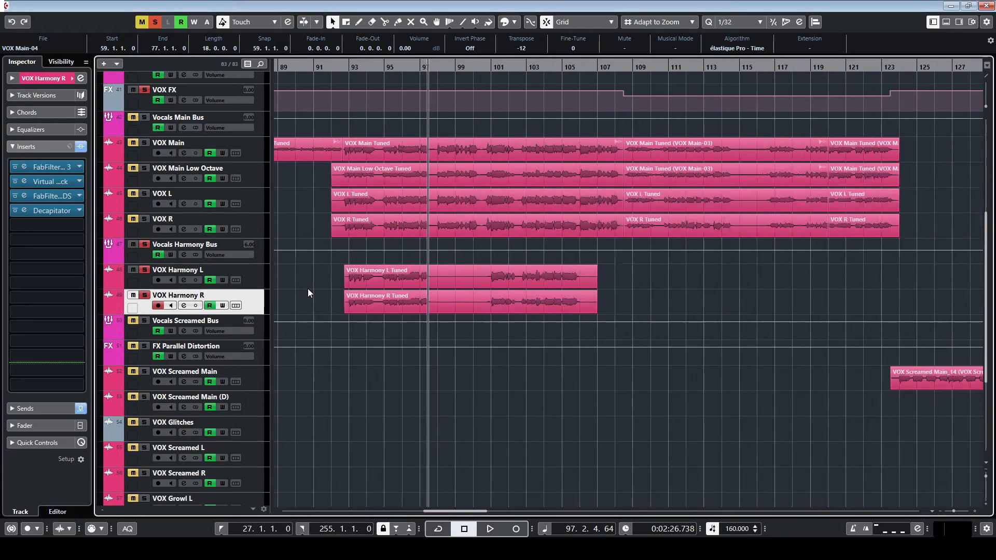
left_click(270, 251)
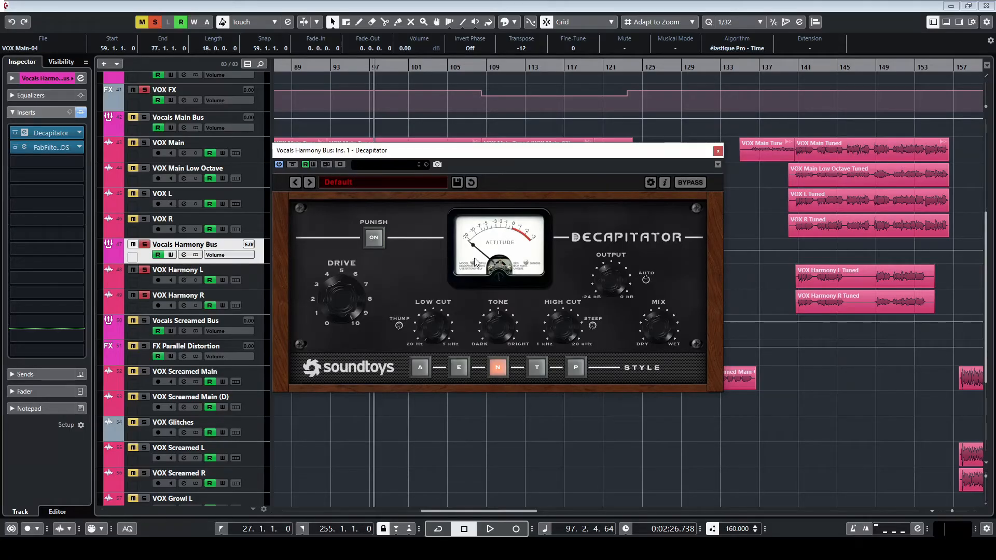
left_click(719, 151)
left_click(51, 147)
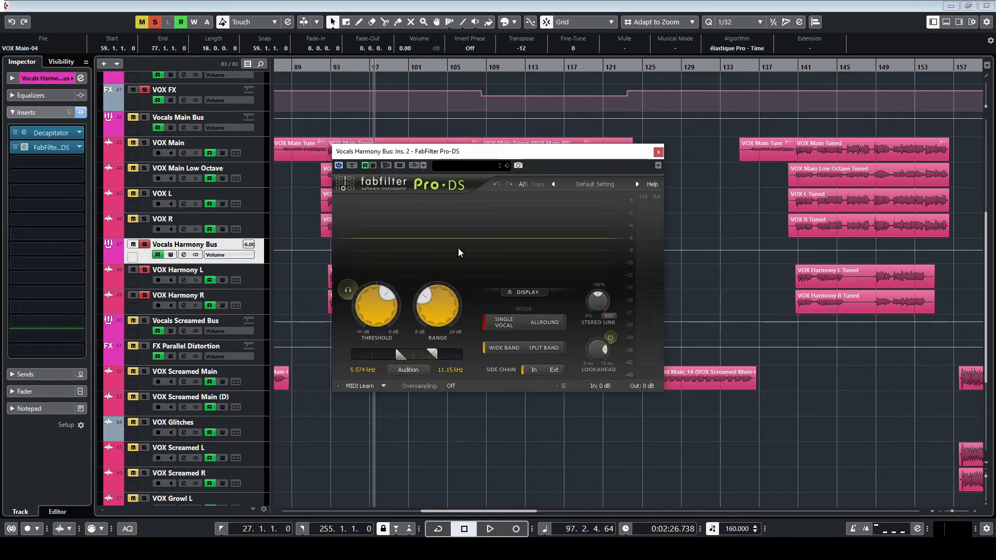
left_click(658, 152)
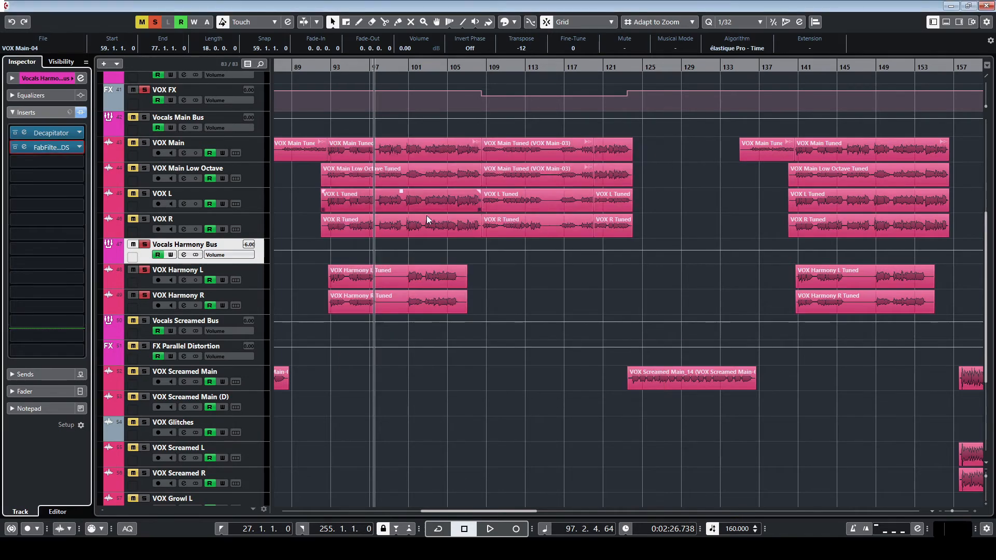
Add Vocals Main Bus to the soloed harmony tracks and set the playback position to 92.3.1.0, just before the harmony clips
key("h")
key("h")
left_click(145, 117)
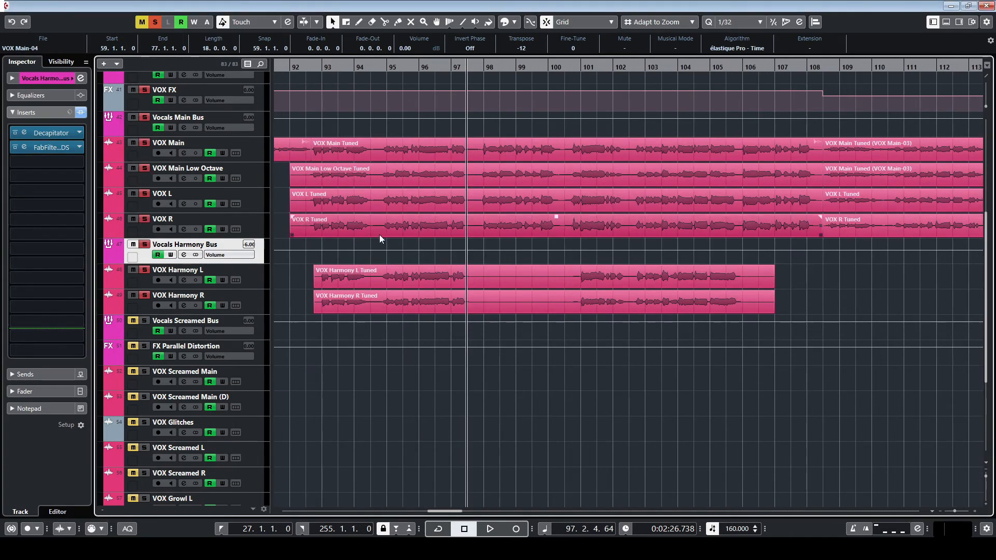
scroll(383, 233, "up", 2)
left_click_drag(329, 228, 459, 251)
left_click(359, 67)
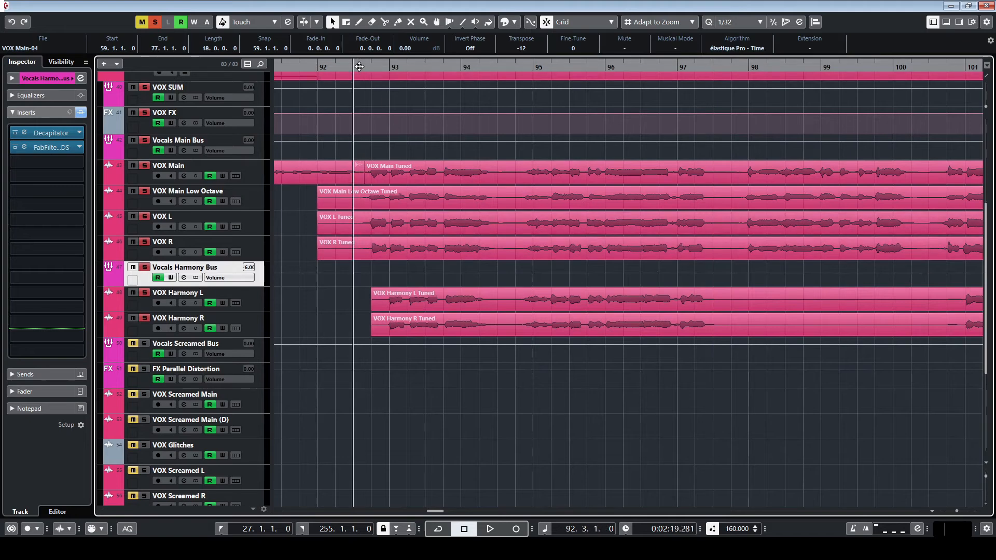
Play the soloed main and harmony vocals together up to about bar 101 and stop
key("space")
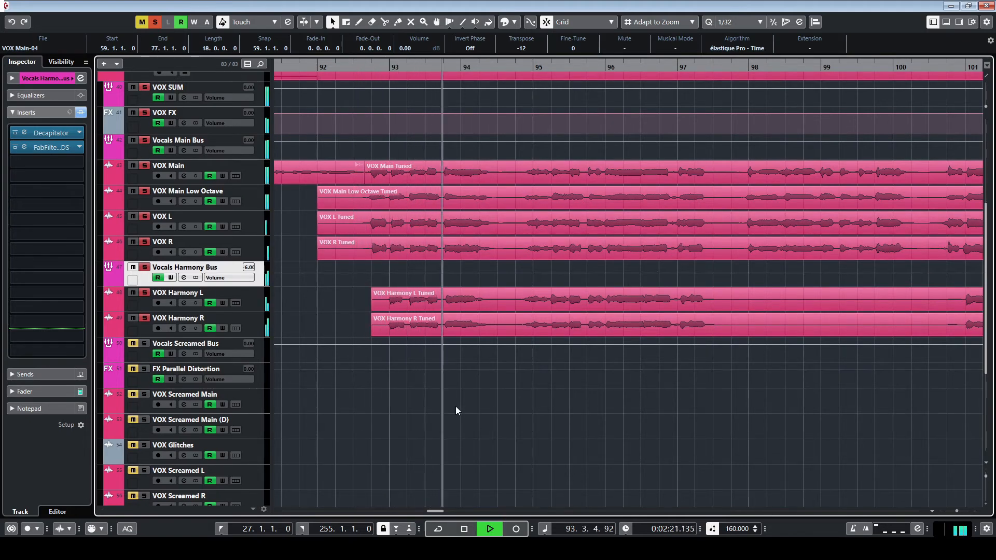
scroll(455, 406, "down", 2)
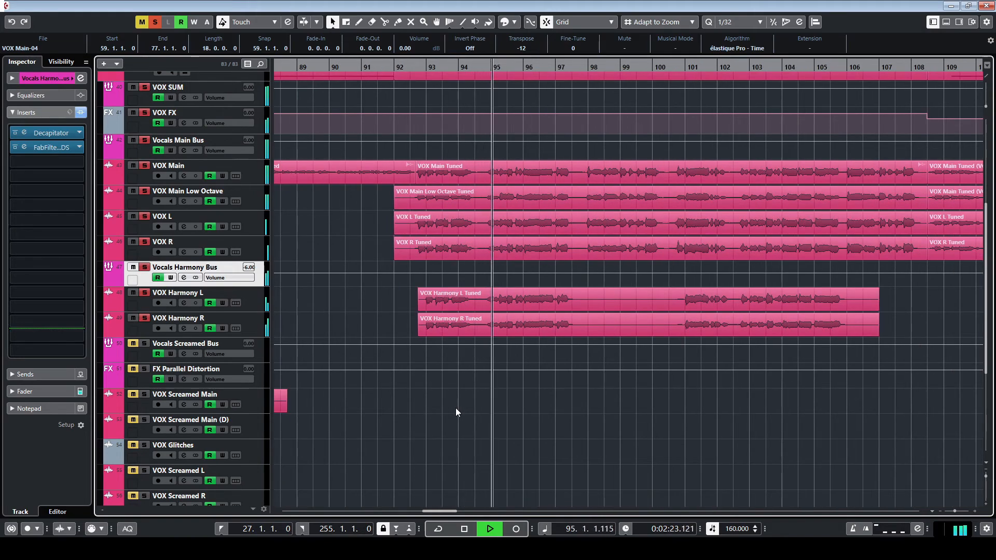
scroll(455, 408, "down", 2)
scroll(499, 424, "up", 1)
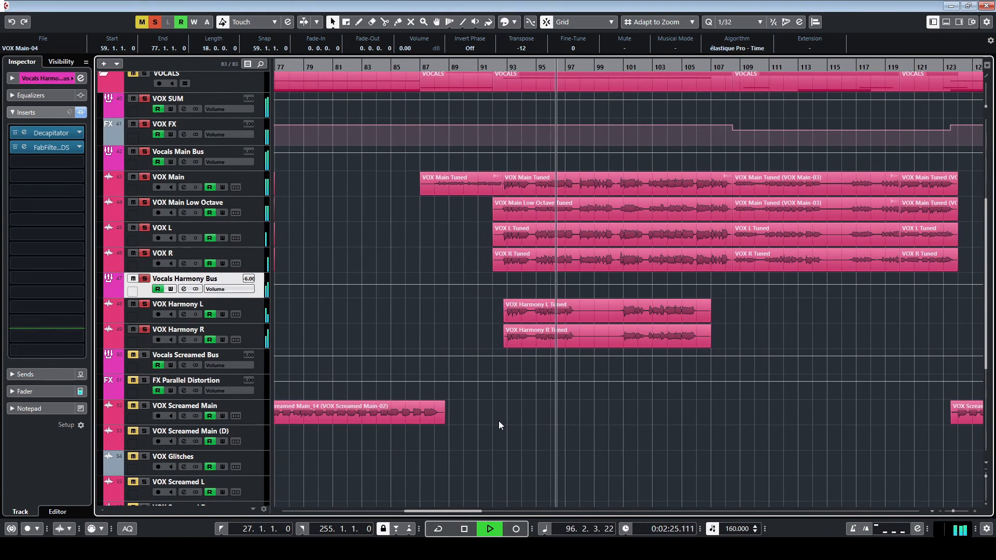
scroll(499, 424, "down", 2)
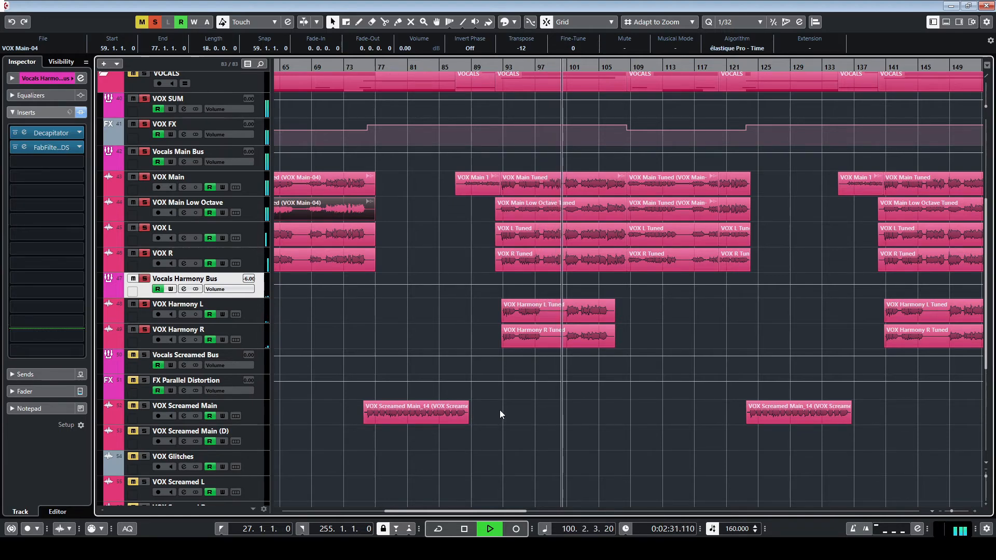
key("space")
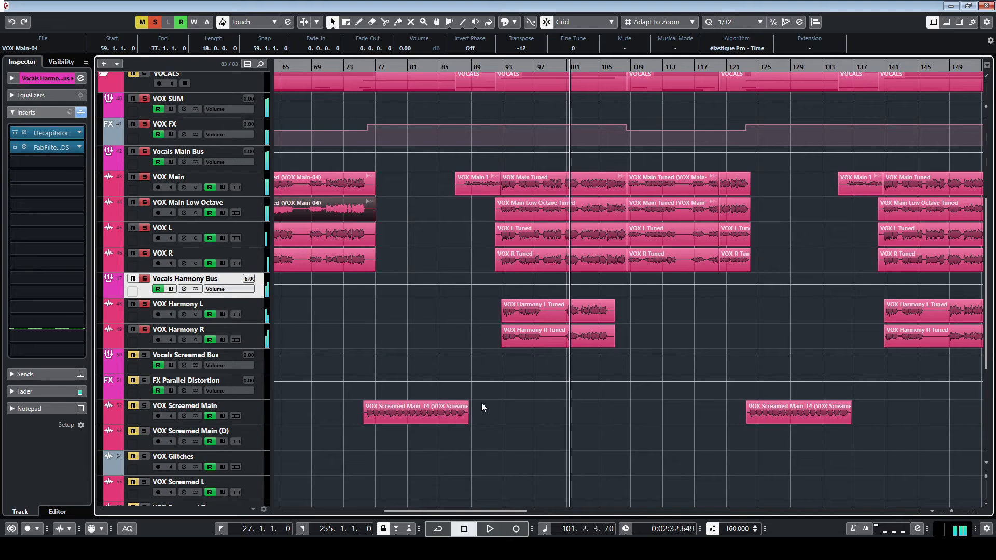
Clear the current solos, solo VOX Screamed Main, and set the playback position to bar 76 near the start of its clip
scroll(477, 391, "left", 3)
scroll(257, 209, "down", 4)
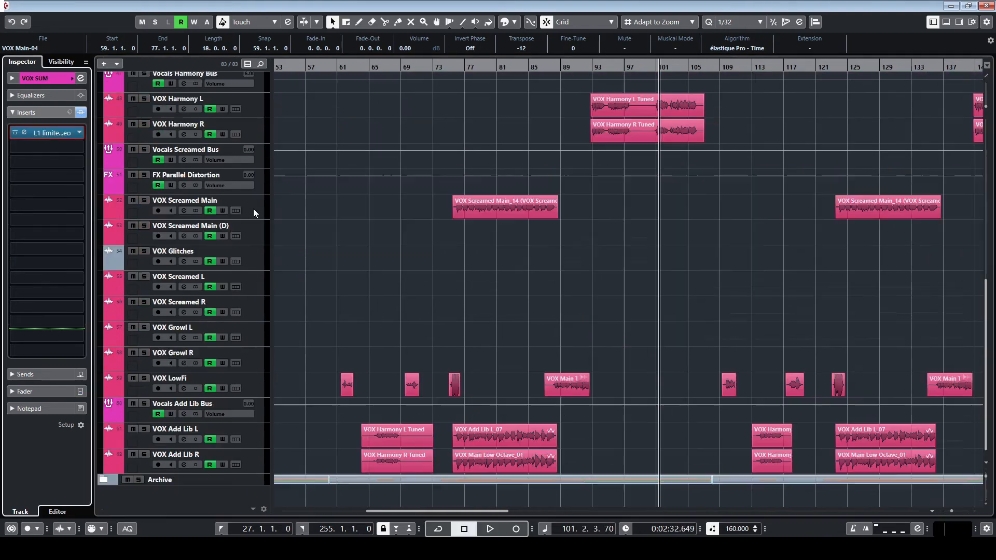
left_click(256, 209)
key("s")
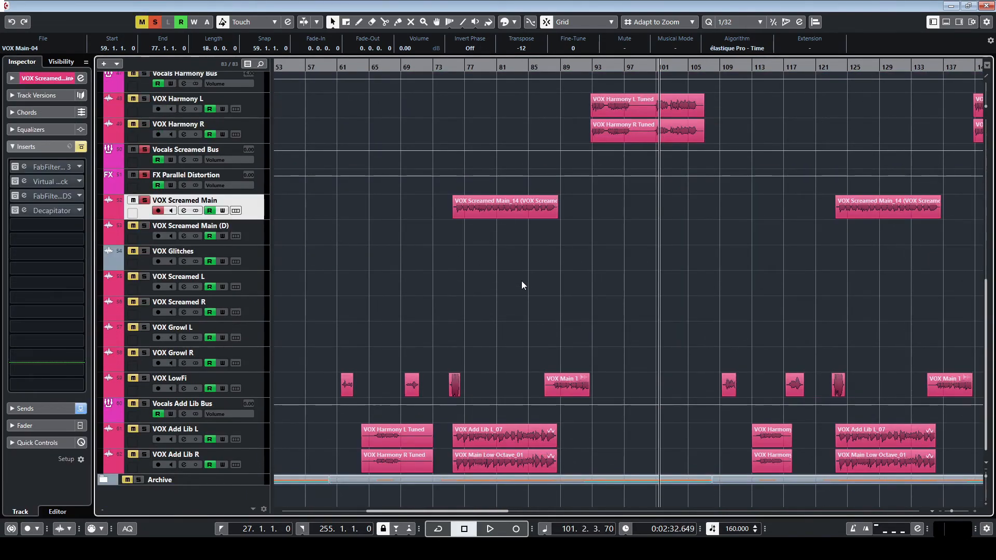
scroll(509, 284, "up", 4)
left_click(334, 67)
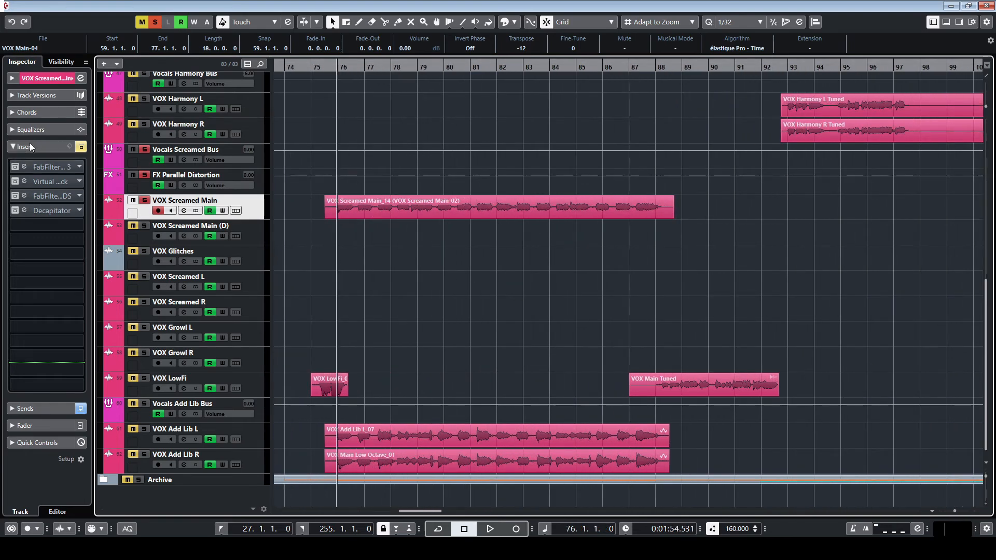
Check the FabFilter Pro-Q 3 curve on VOX Screamed Main and keep all of the track's inserts bypassed
left_click(81, 146)
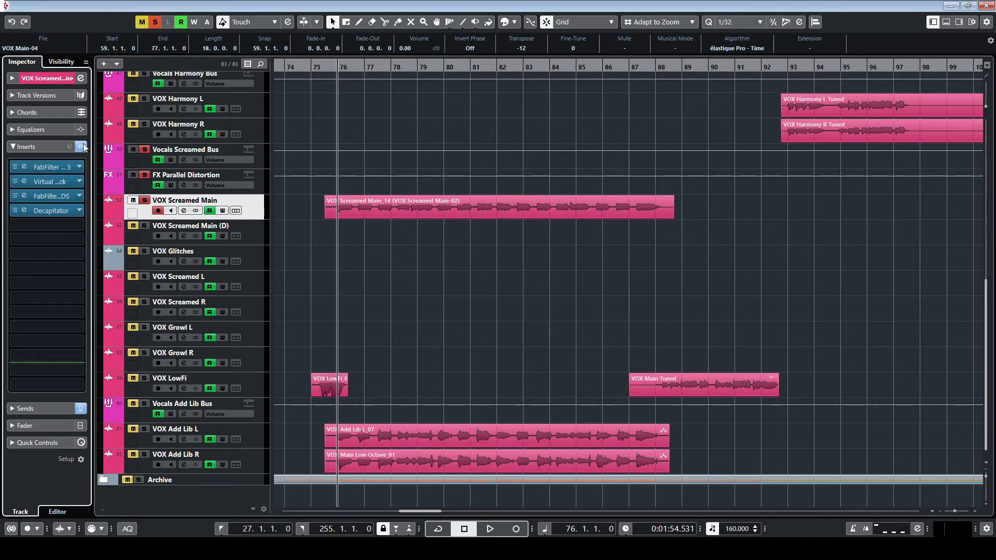
left_click(51, 166)
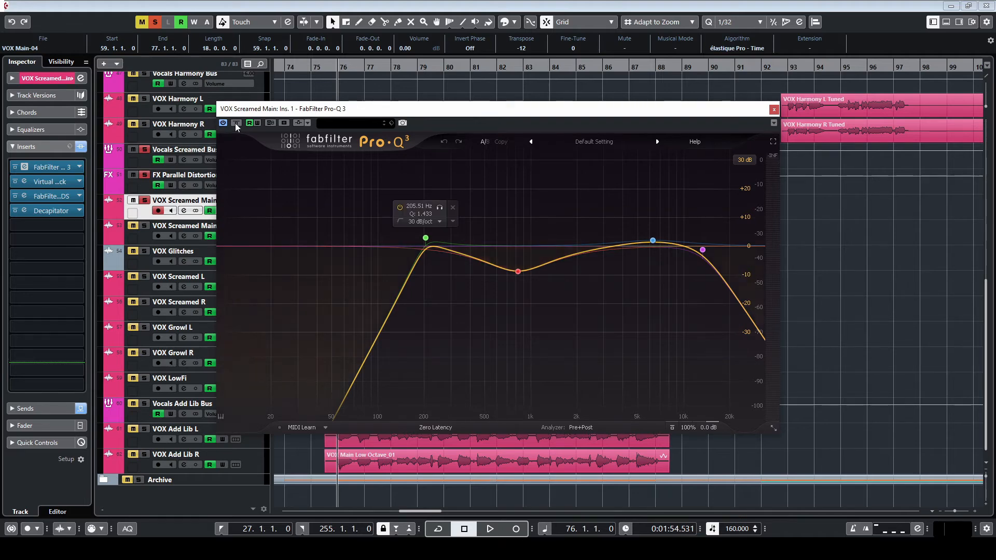
left_click(80, 150)
left_click(62, 149)
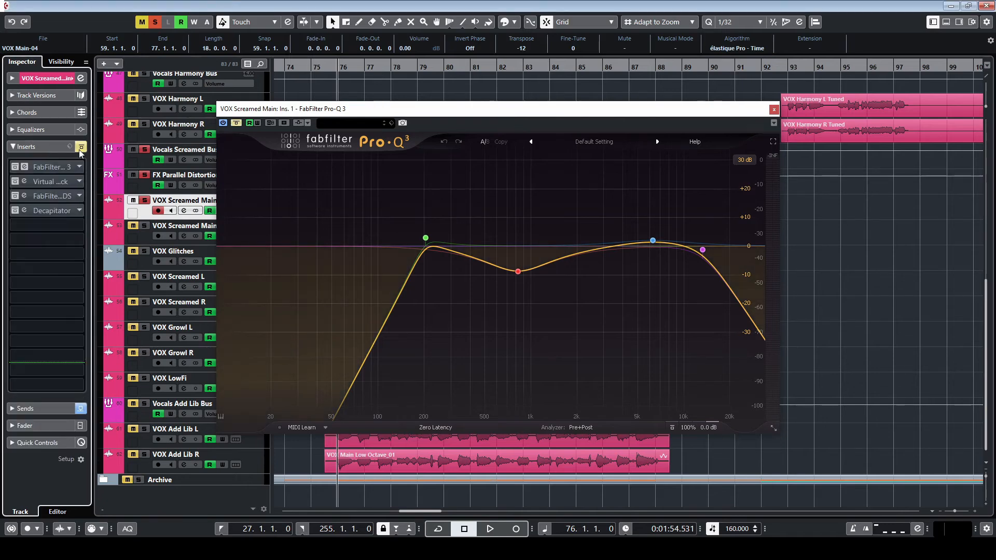
Play VOX Screamed Main from bar 76, take only its Pro-Q 3 out of bypass during playback, and stop and close the plug-in
key("space")
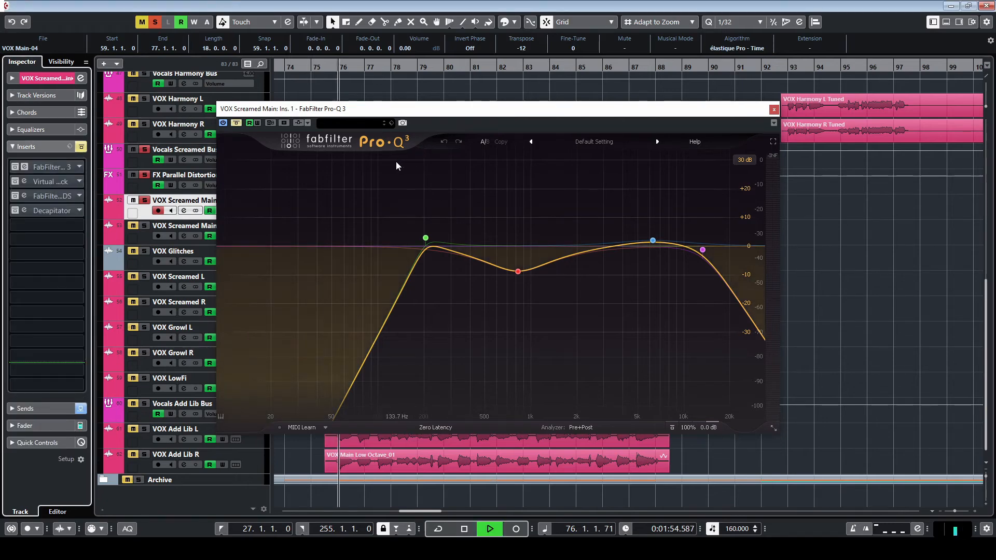
left_click(236, 123)
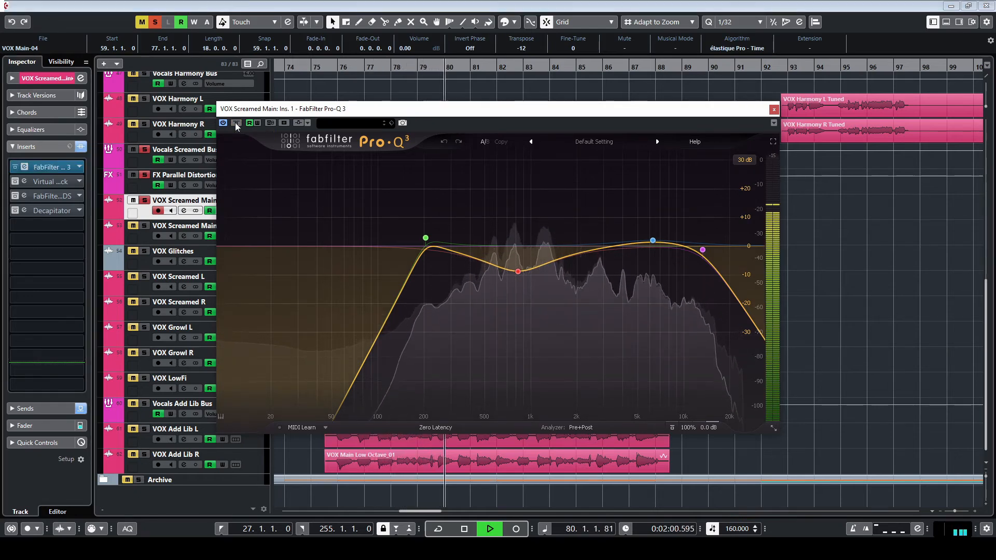
key("space")
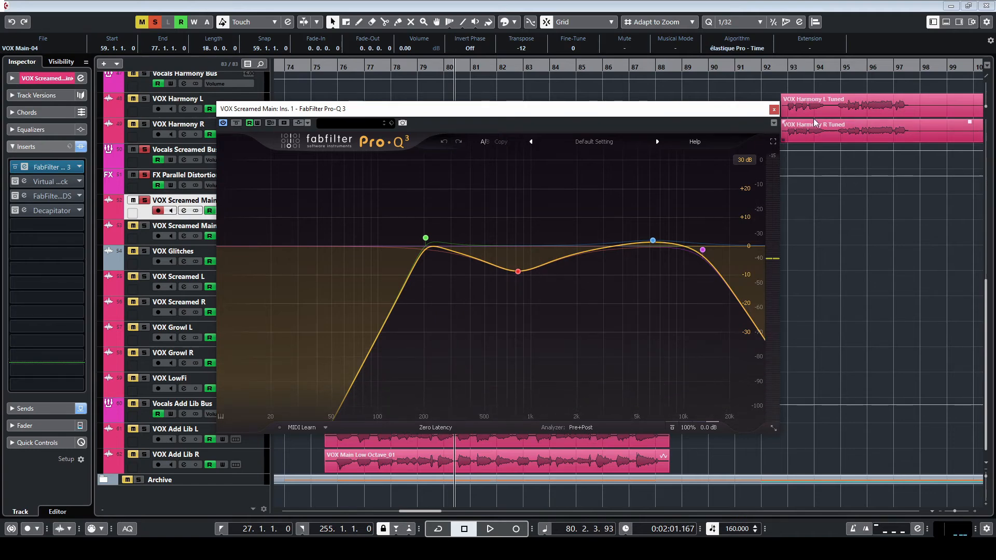
left_click(774, 109)
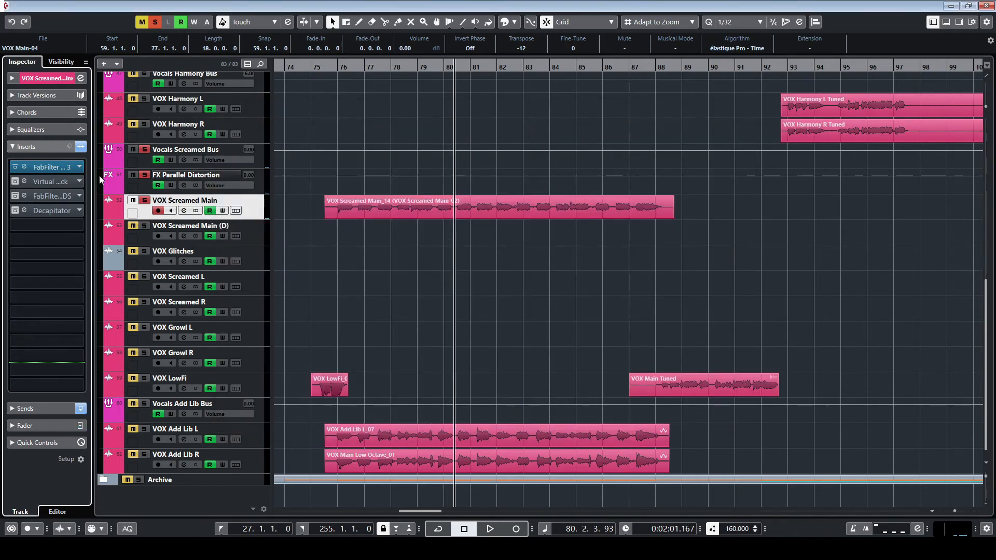
Compare VOX Screamed Main with and without Virtual Mix Rack during playback, leave the rack active, and stop and close it
left_click(50, 182)
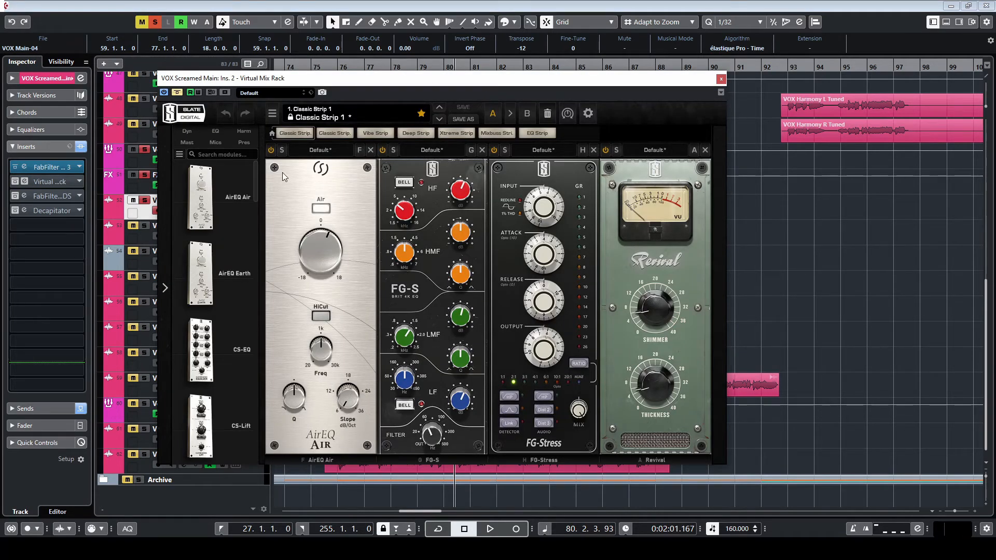
left_click(177, 92)
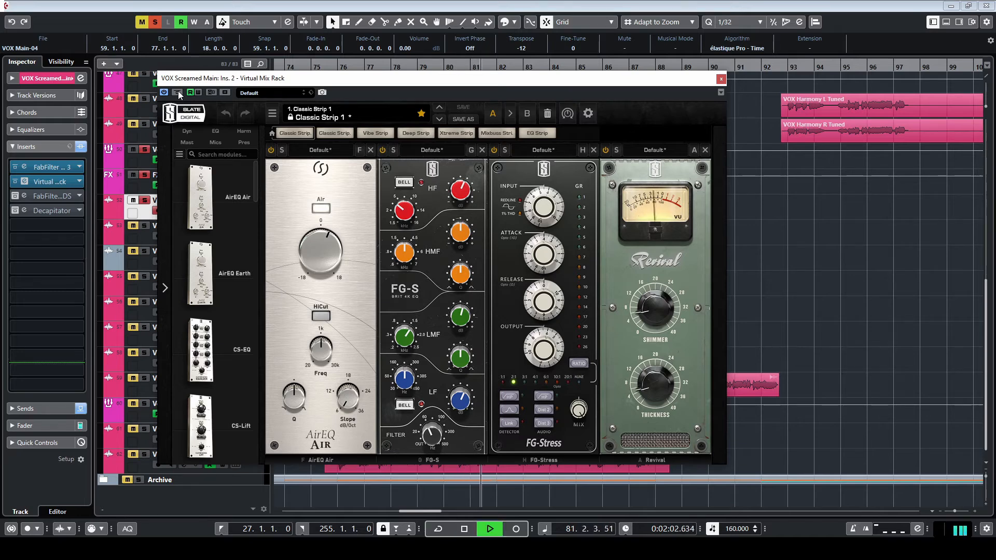
left_click(177, 92)
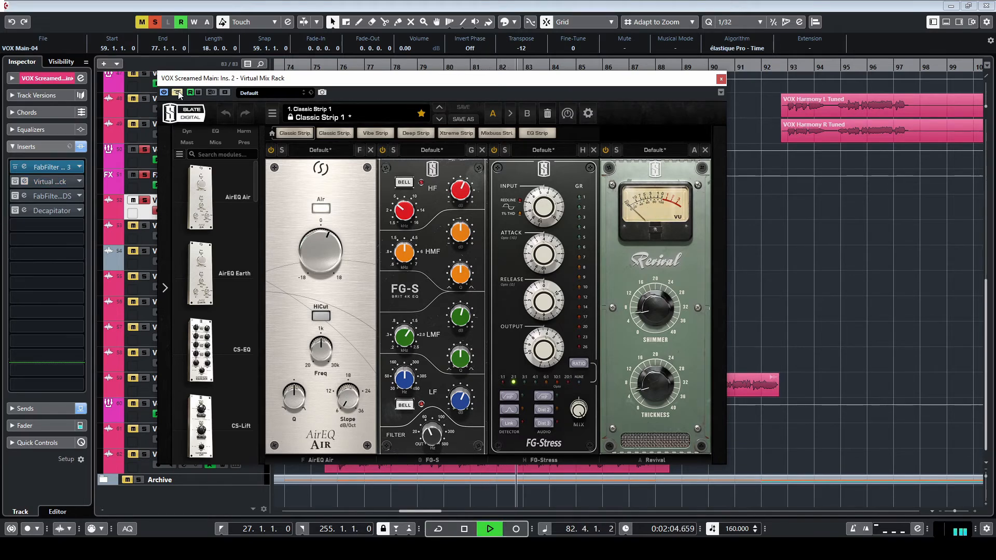
left_click(178, 93)
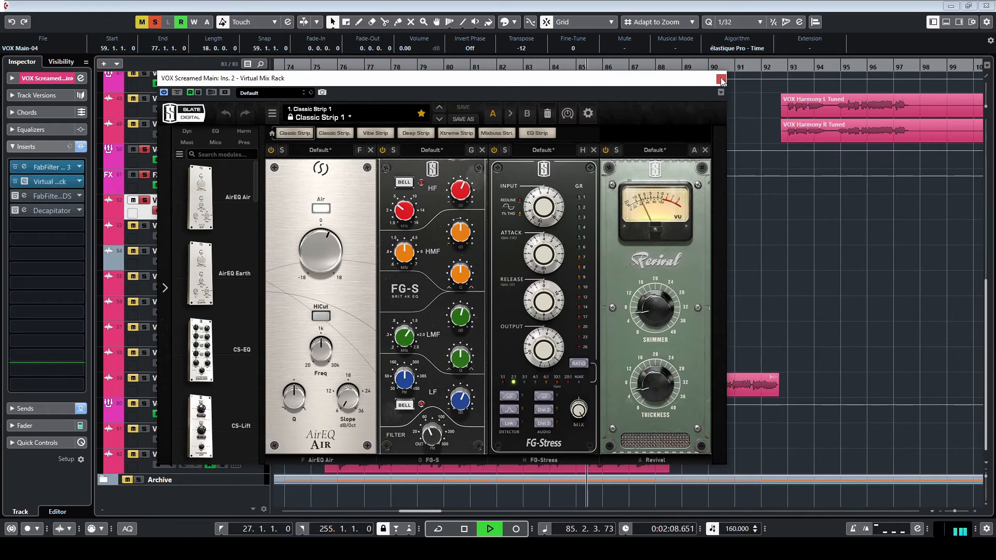
key("space")
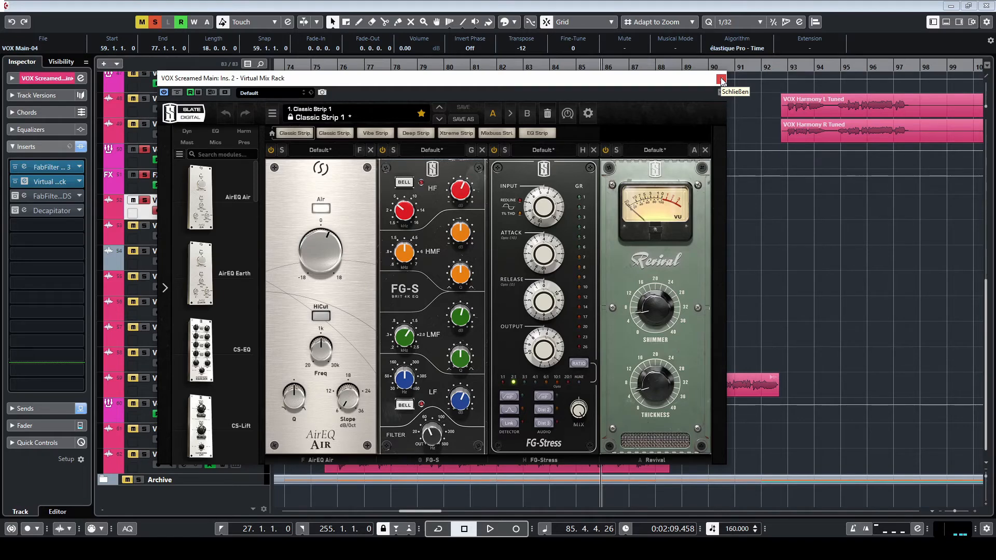
left_click(721, 80)
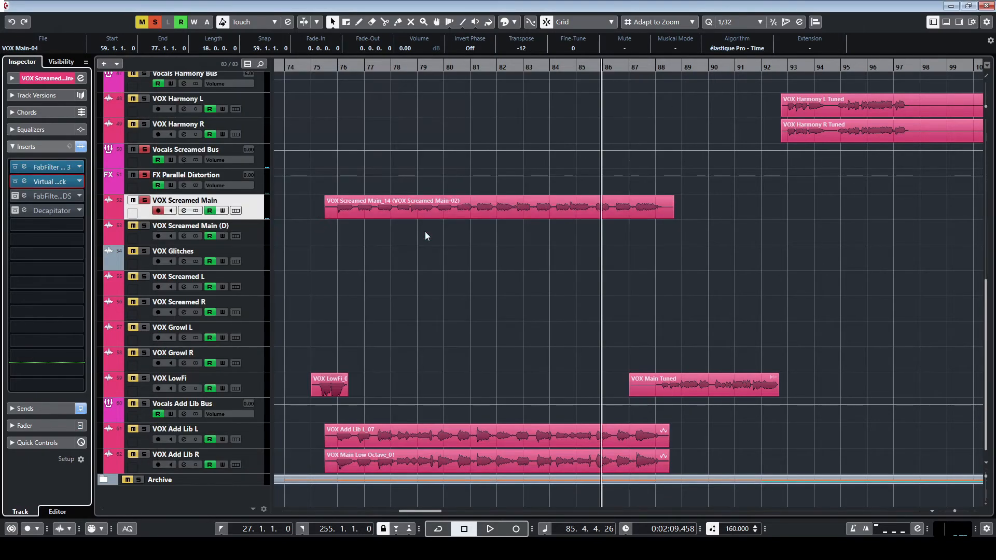
Play VOX Screamed Main from bar 76, take its Pro-DS out of bypass, and stop and close the plug-in
left_click(328, 71)
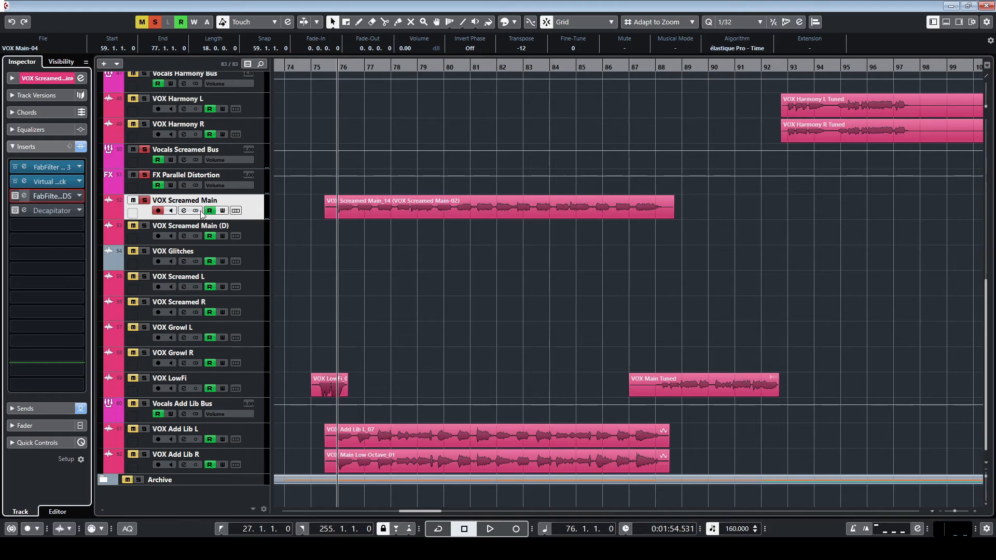
left_click(24, 196)
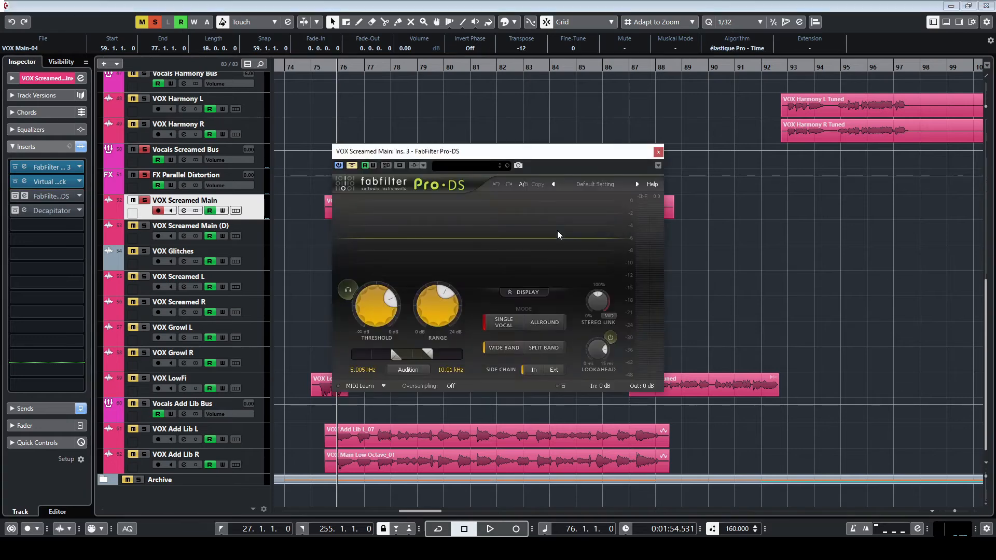
left_click(351, 167)
key("space")
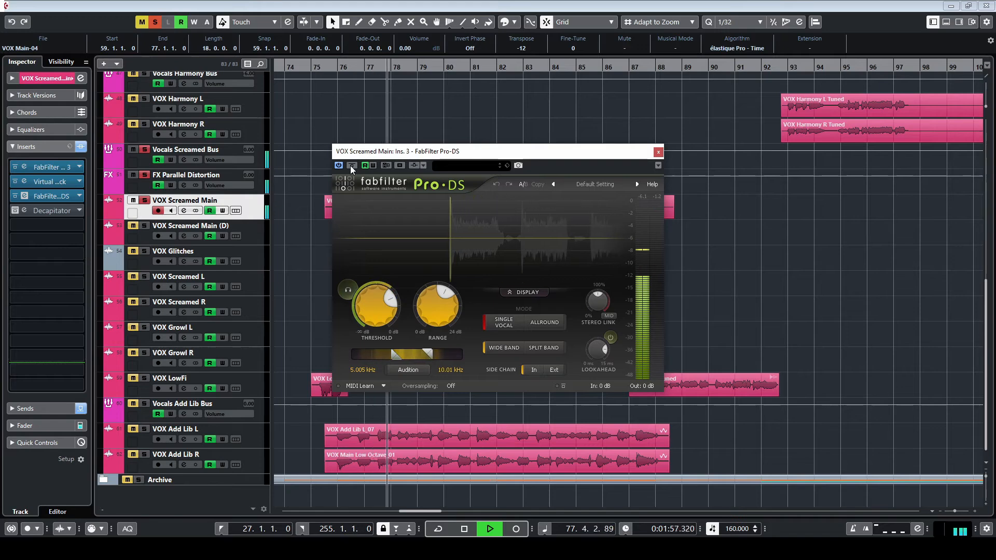
key("space")
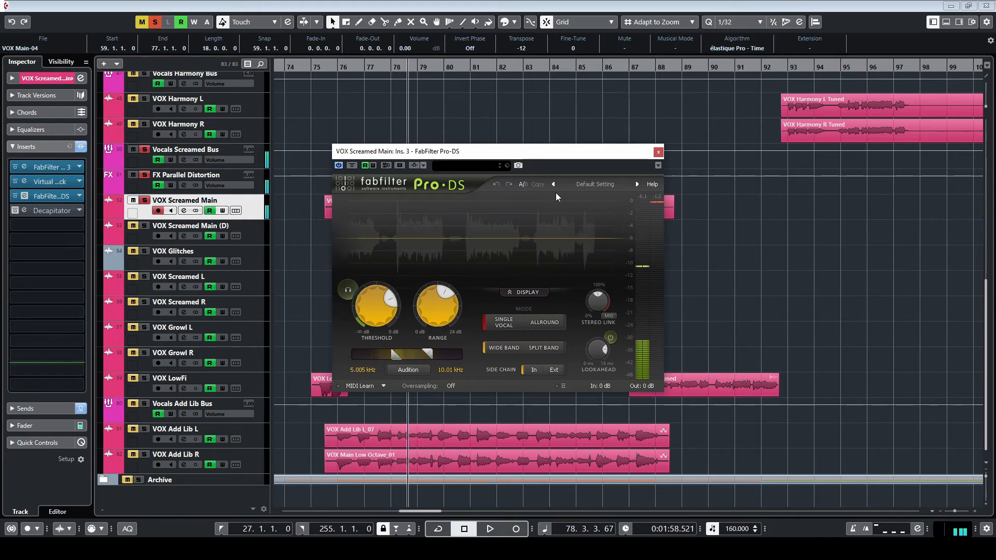
left_click(659, 152)
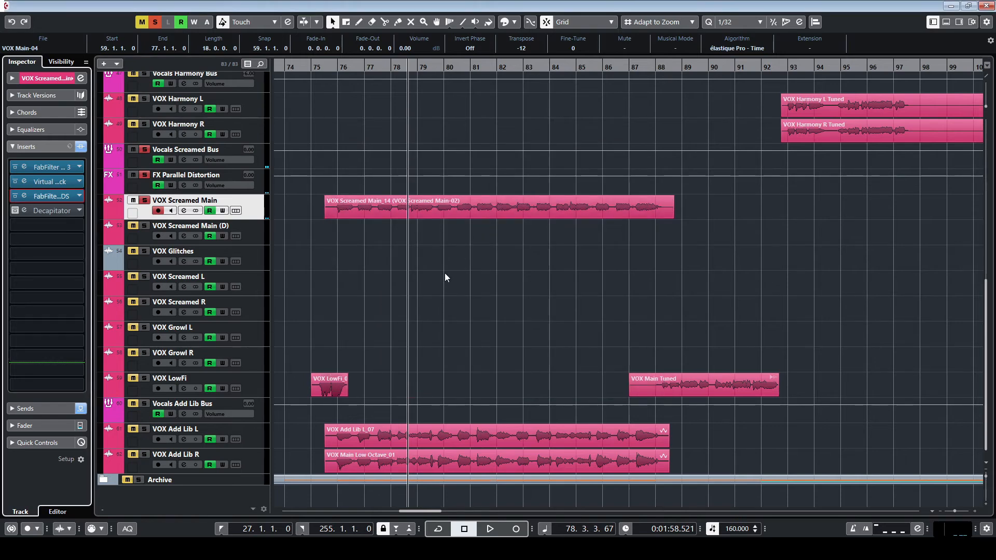
Take Decapitator on VOX Screamed Main out of bypass and close its window
left_click(54, 213)
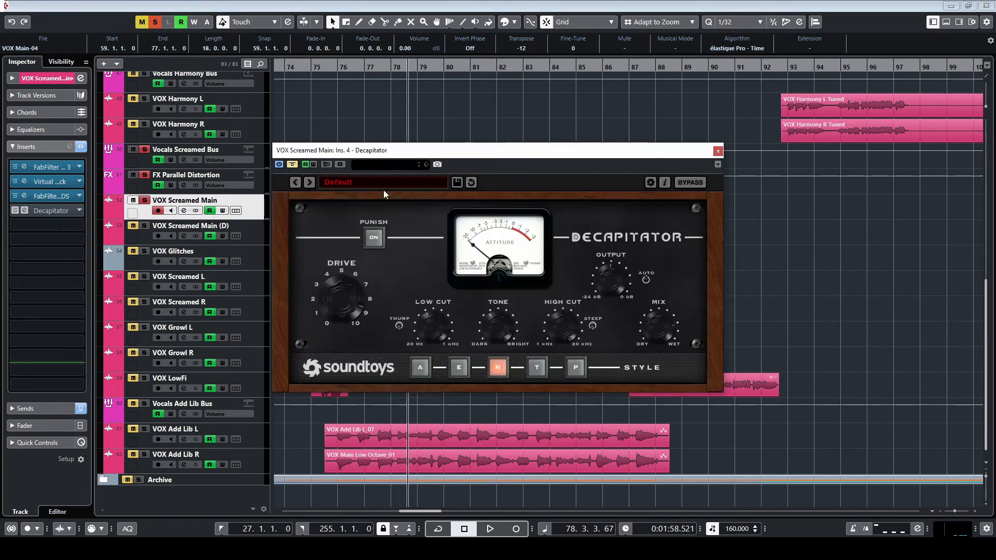
left_click(293, 165)
left_click(718, 151)
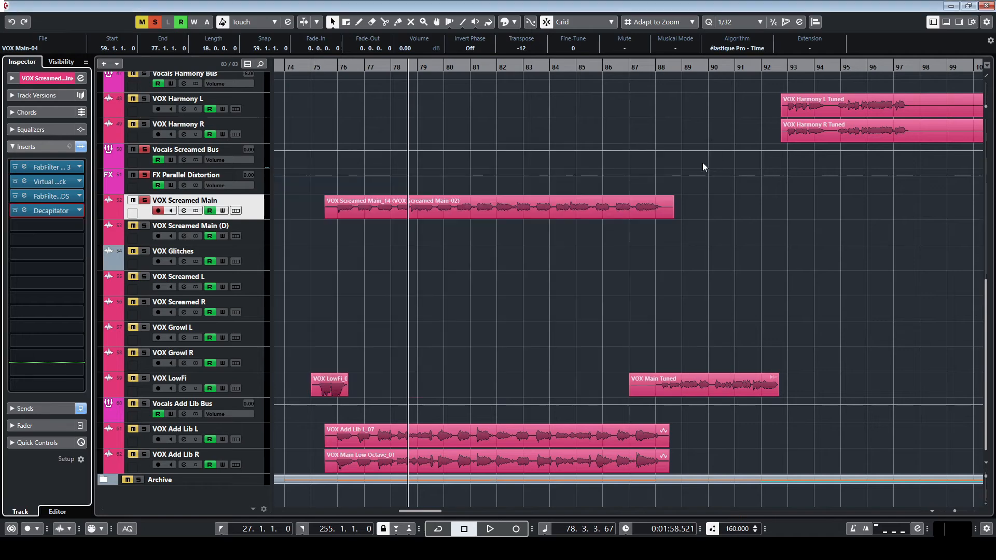
Clear the solos and take the inserts out of bypass on VOX Screamed Main (D), VOX Glitches, and the VOX Screamed and VOX Growl L/R tracks
key("g")
left_click(262, 239)
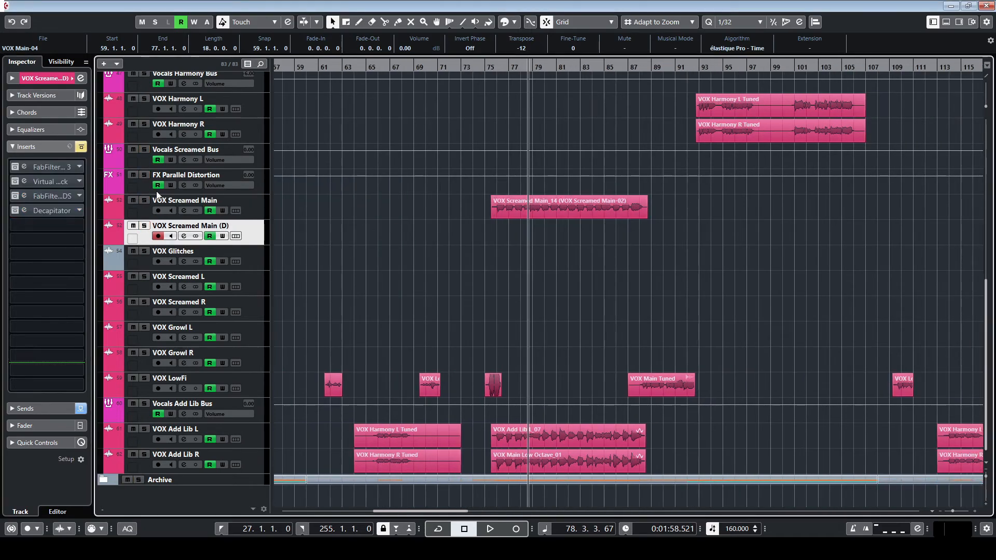
left_click(278, 265)
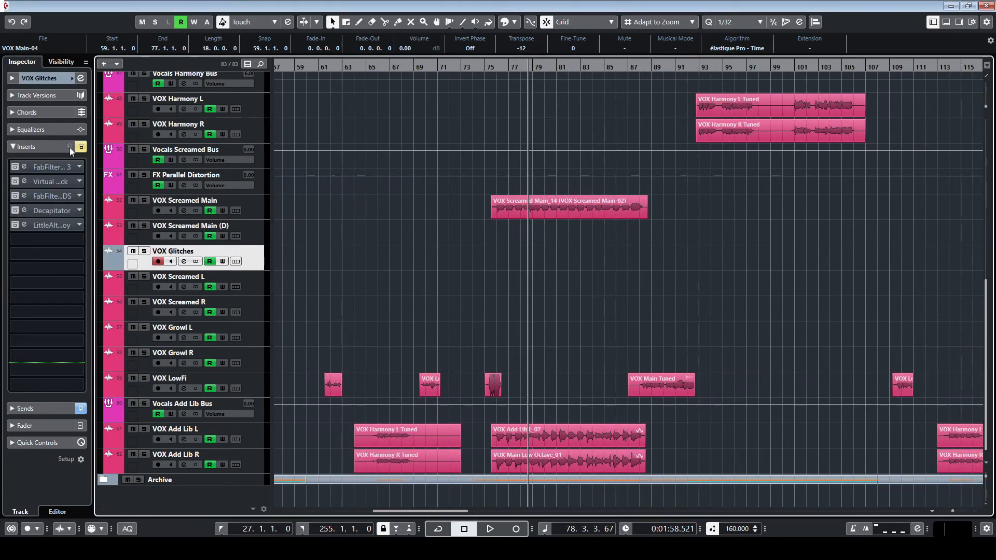
key("g")
key("g")
left_click(255, 282)
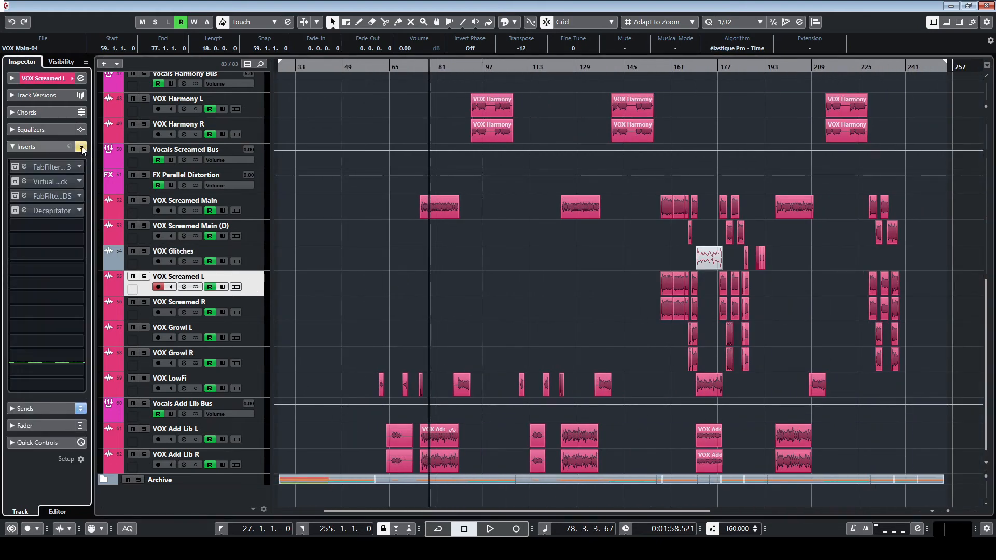
left_click(241, 297)
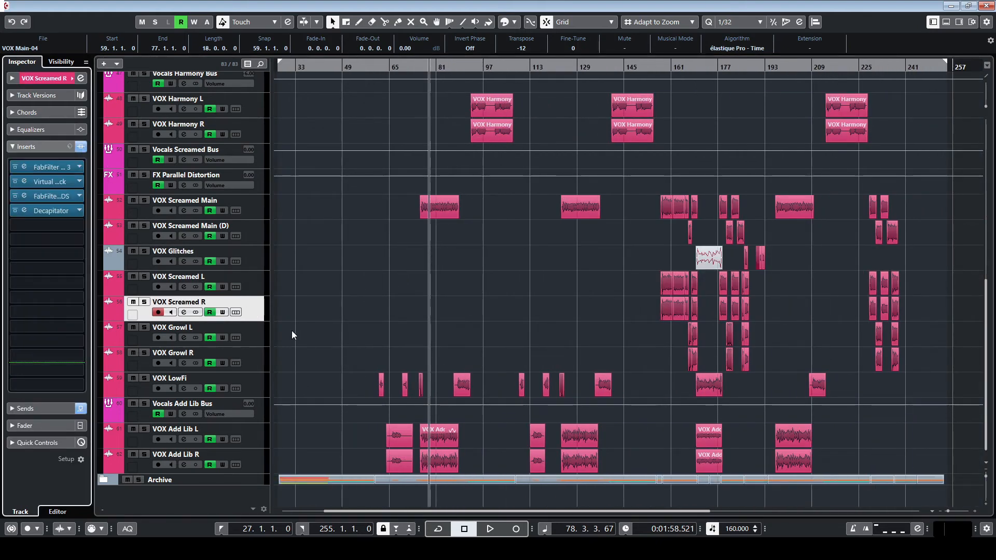
left_click(254, 326)
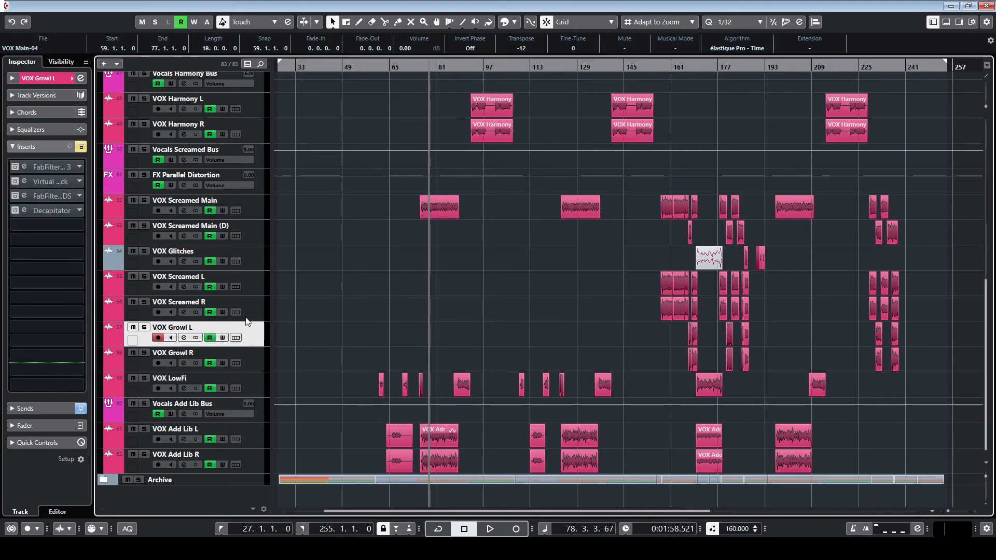
left_click(238, 363)
key("Down")
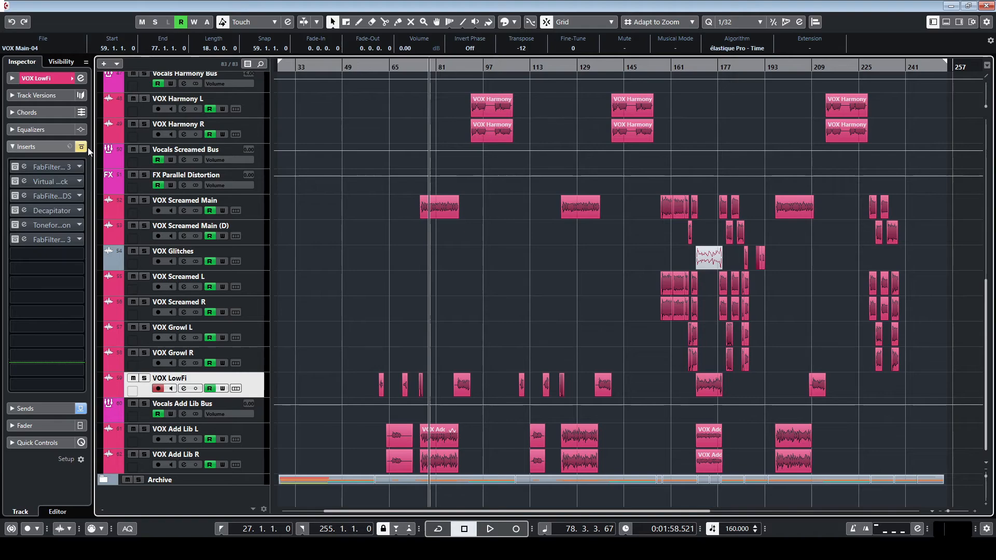
Solo the Vocals Screamed Bus with all its tracks and listen to the screamed vocals from bar 165
scroll(583, 360, "right", 5)
scroll(351, 322, "up", 3)
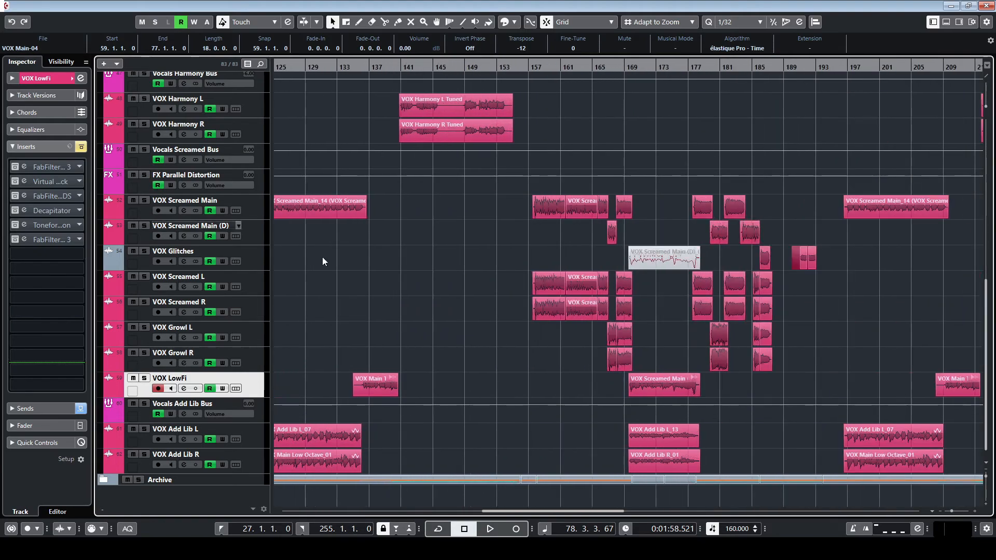
scroll(360, 313, "right", 4)
scroll(375, 329, "up", 4)
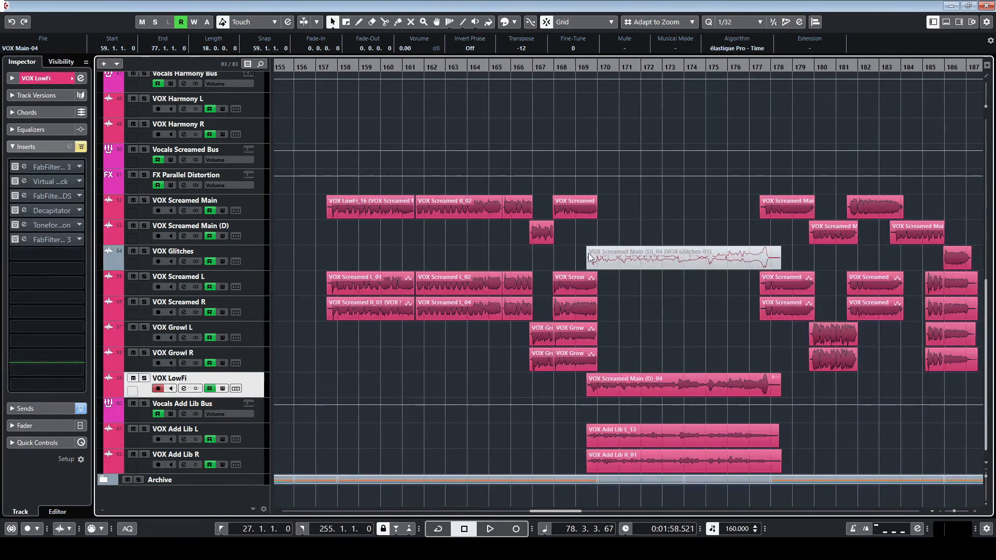
scroll(593, 322, "right", 3)
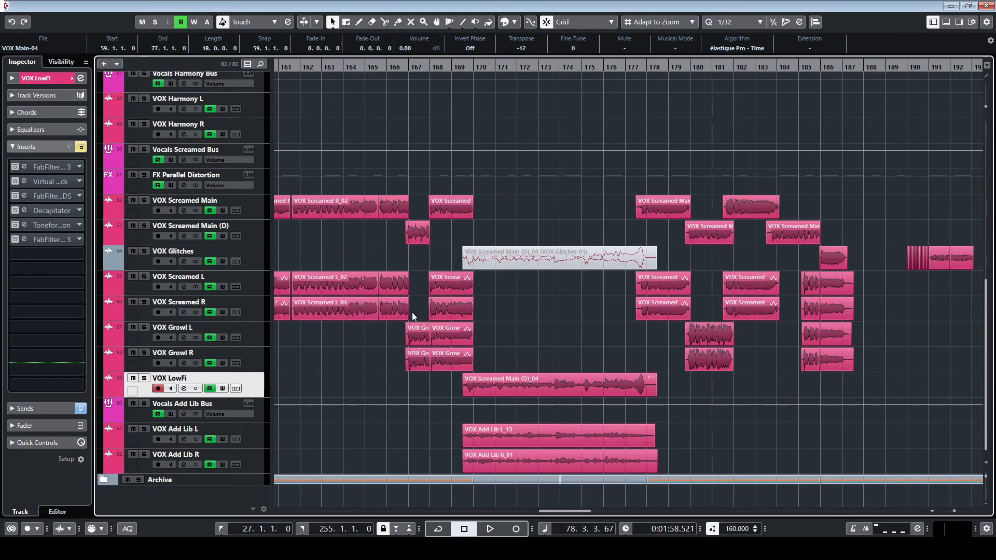
scroll(386, 313, "up", 2)
scroll(415, 326, "left", 2)
scroll(433, 343, "up", 1)
left_click(402, 68)
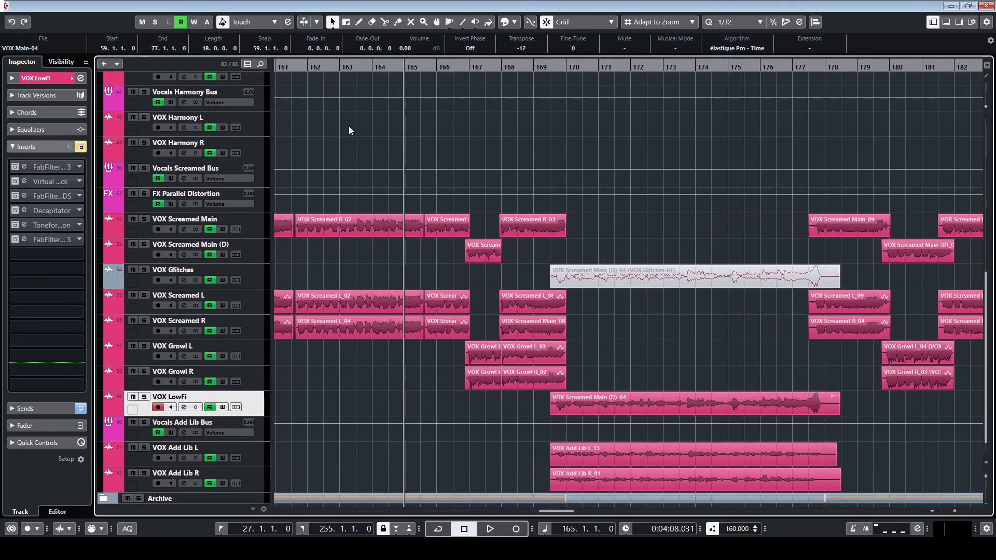
left_click(145, 169)
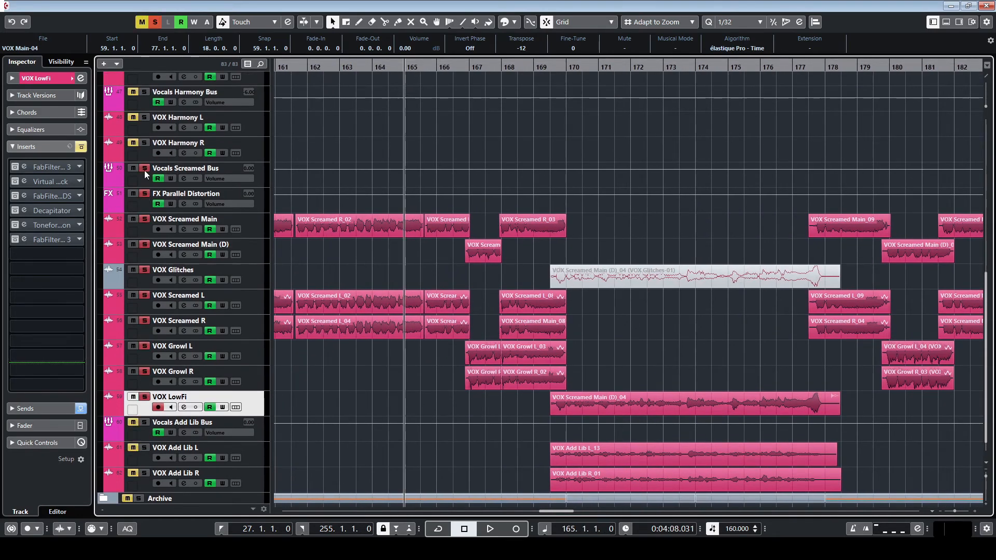
key("space")
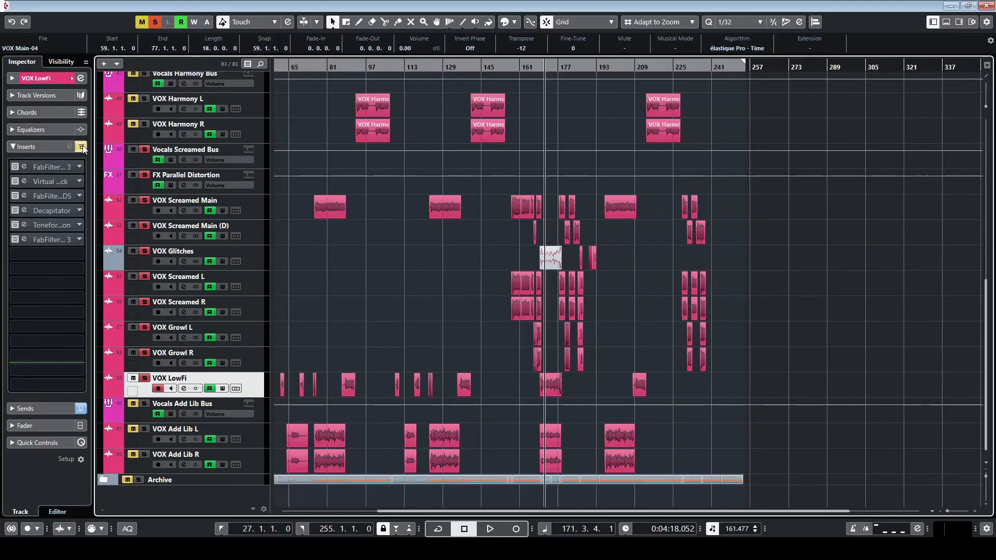
Take all VOX LowFi inserts out of bypass and examine its Toneforge settings and last Pro-Q 3 curve
left_click(82, 146)
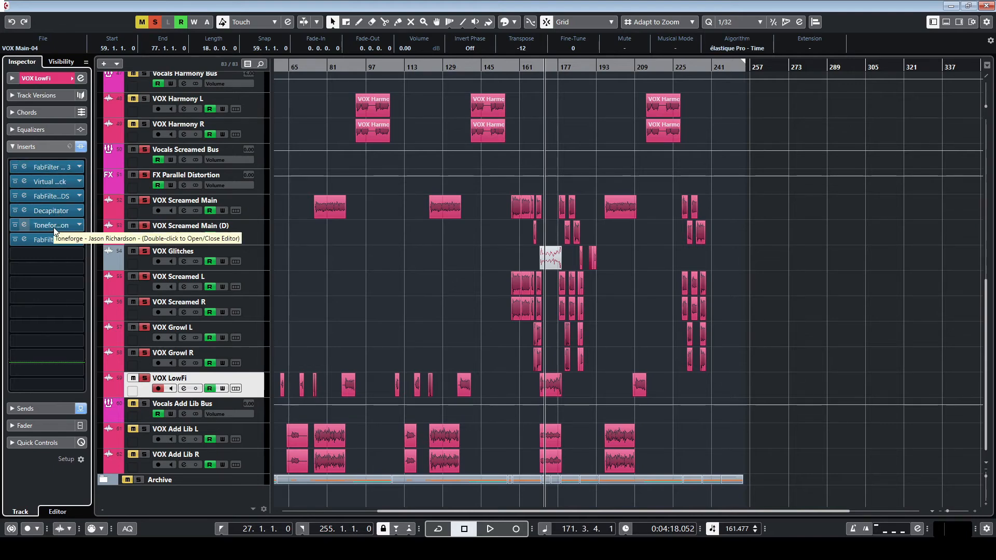
double_click(55, 228)
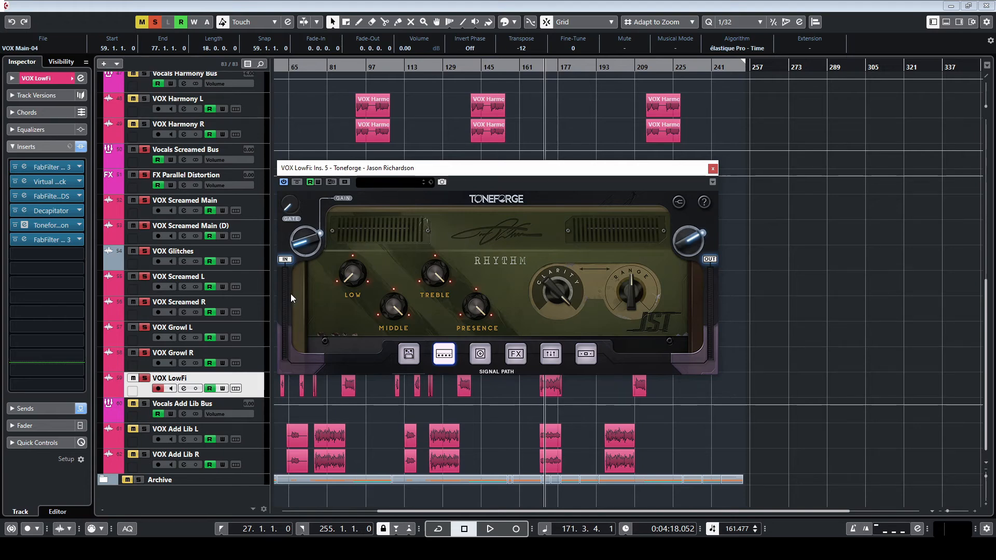
left_click(51, 239)
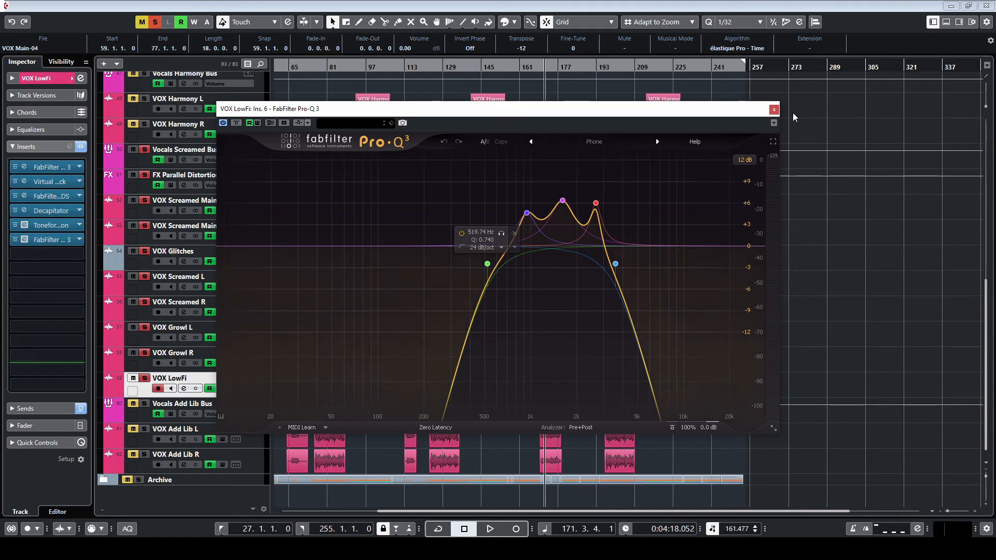
left_click(773, 110)
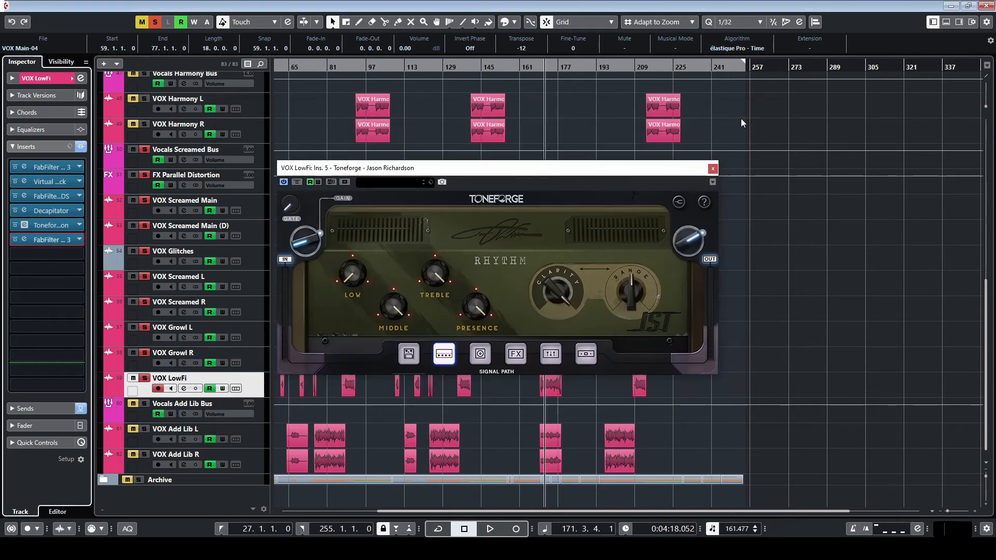
Solo VOX LowFi with its last Pro-Q 3 bypassed and compare the track with and without Toneforge during playback
left_click(15, 240)
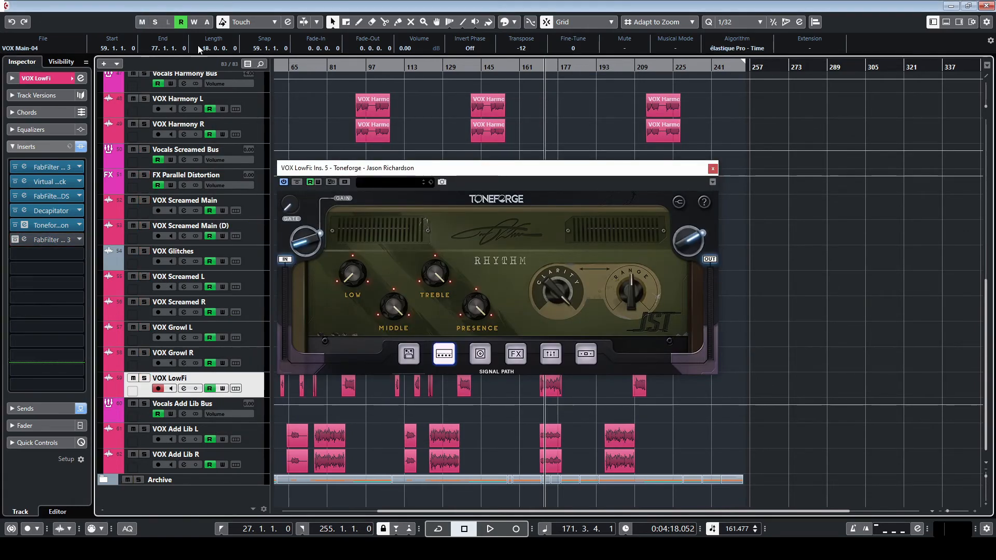
key("space")
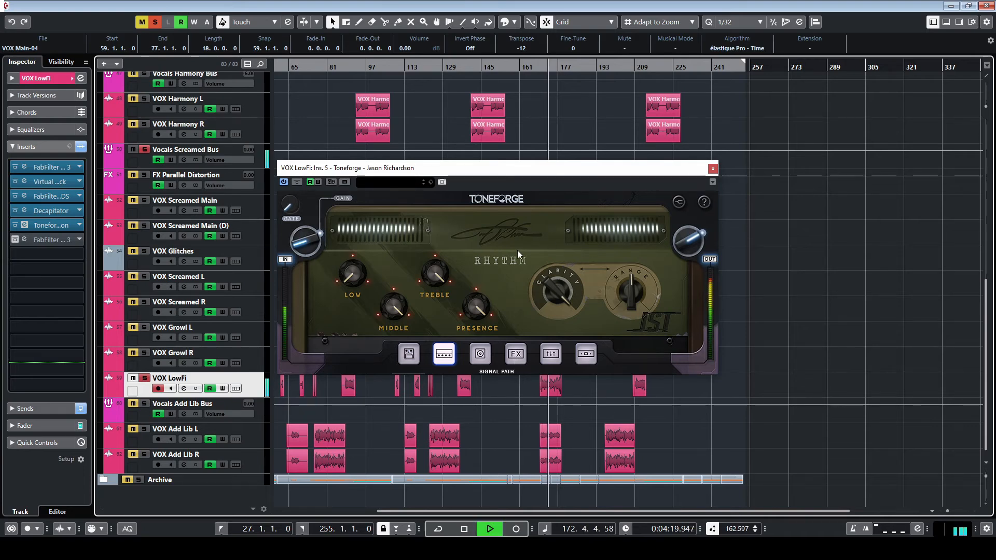
left_click(298, 182)
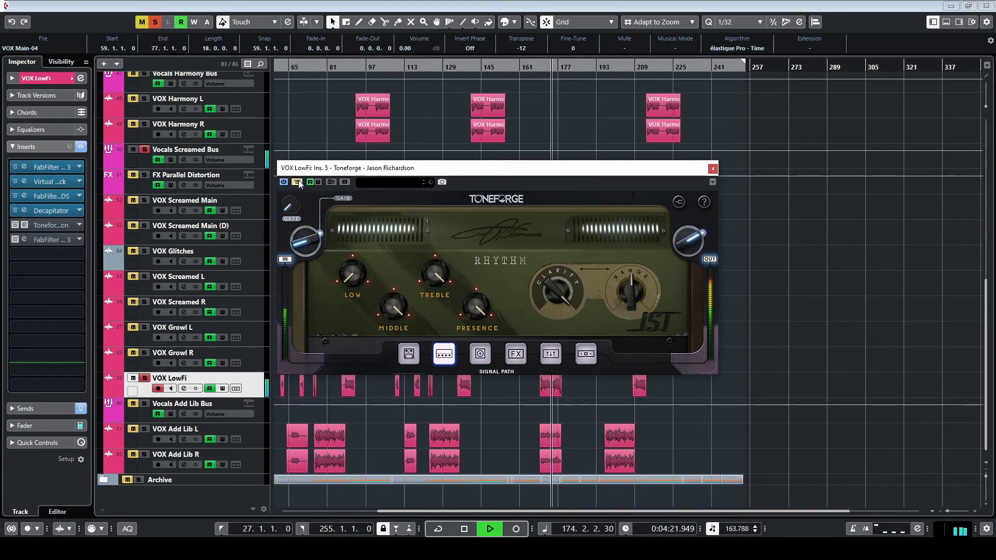
left_click(297, 182)
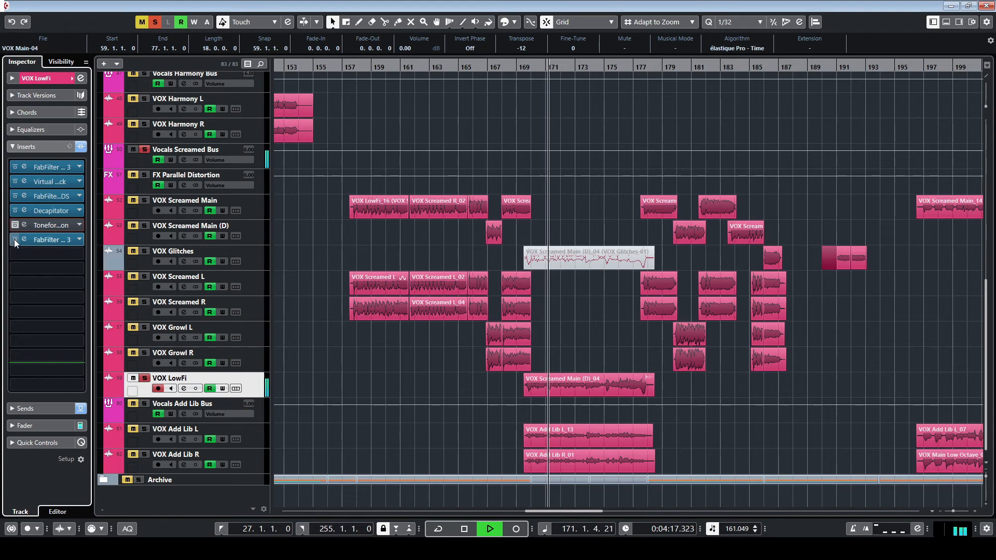
Compare VOX LowFi with and without its last Pro-Q 3 during playback, leave the EQ active, and stop
left_click(15, 239)
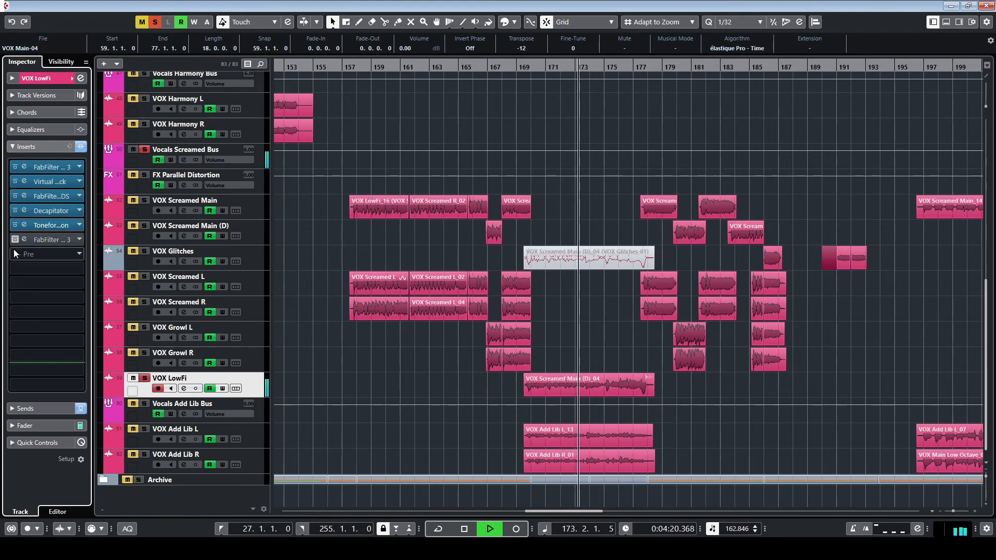
left_click(15, 240)
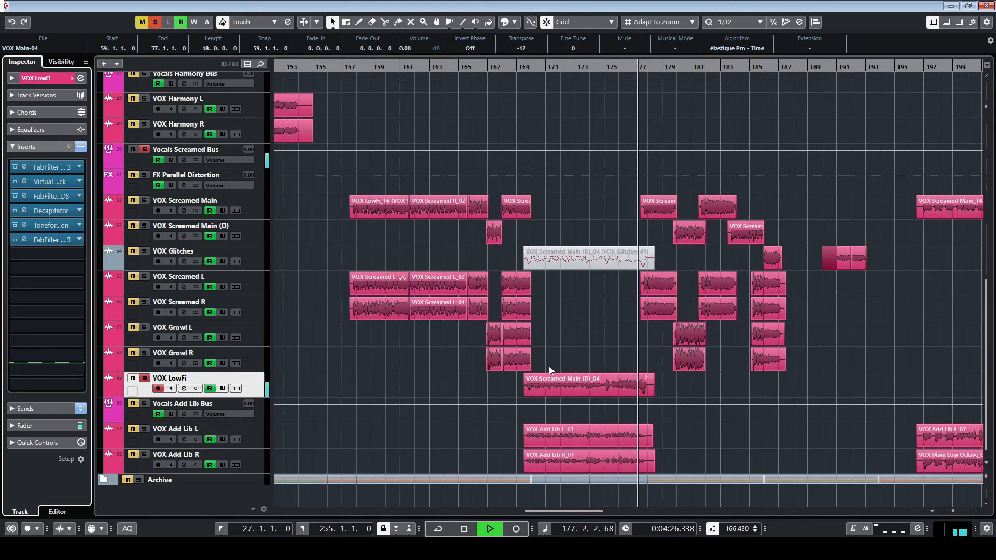
key("space")
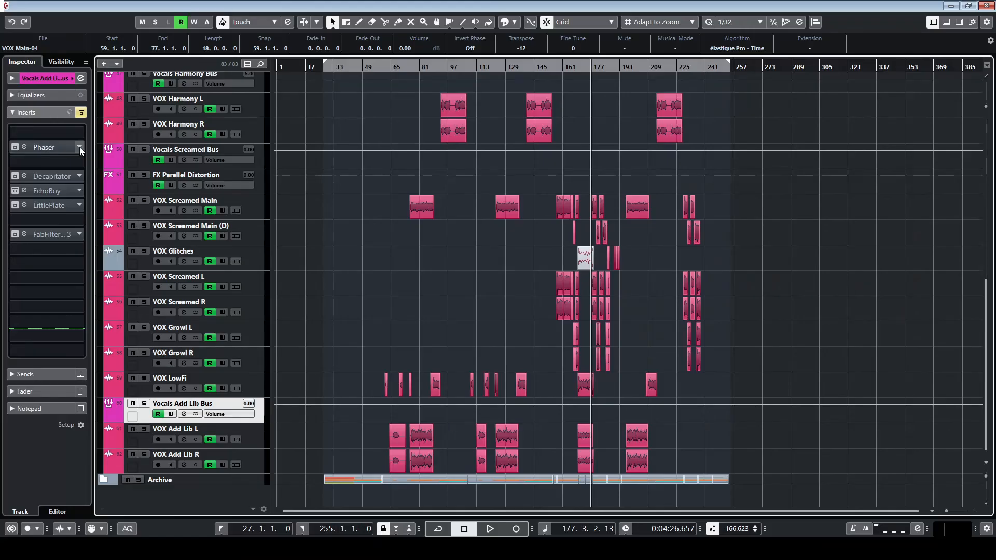
Take all inserts on the Vocals Add Lib Bus out of bypass and solo the bus
left_click(81, 112)
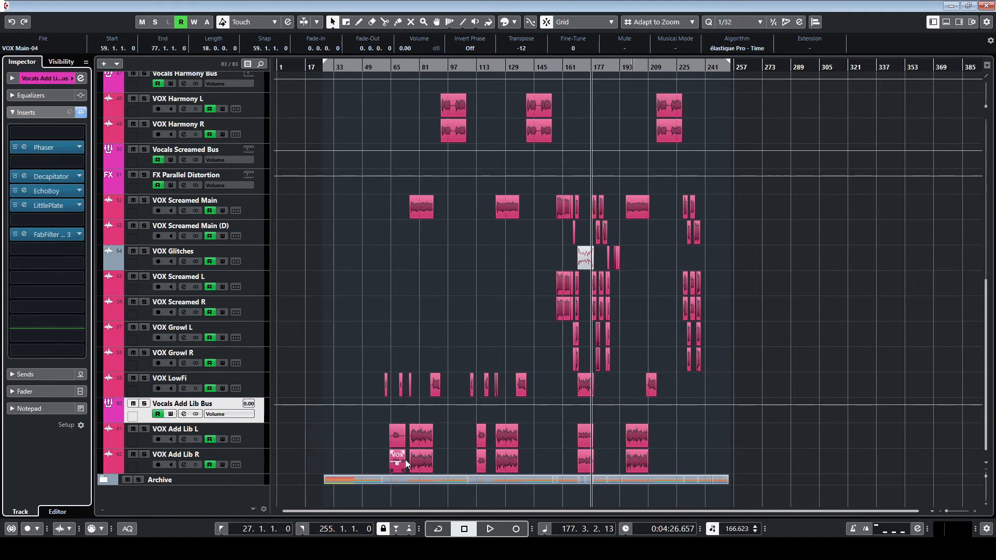
scroll(406, 460, "up", 5)
key("s")
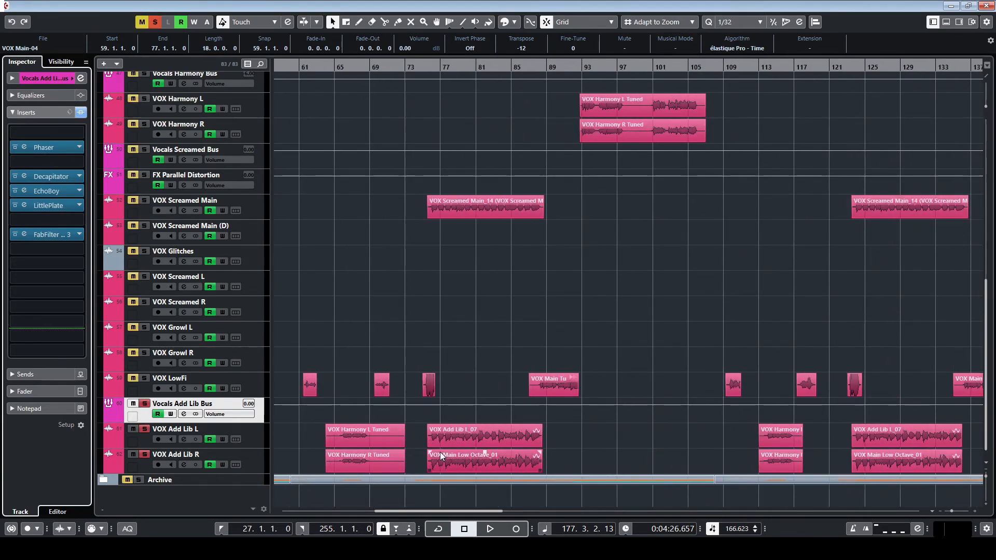
Set the playback position to bar 76 and check the Pro-Q 3 curve on the Vocals Add Lib Bus
left_click(430, 70)
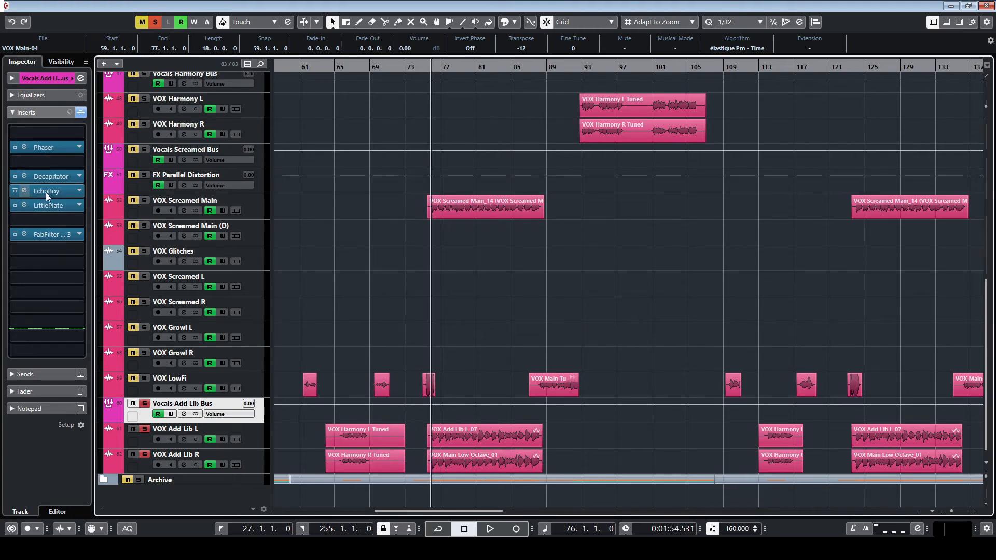
left_click(24, 235)
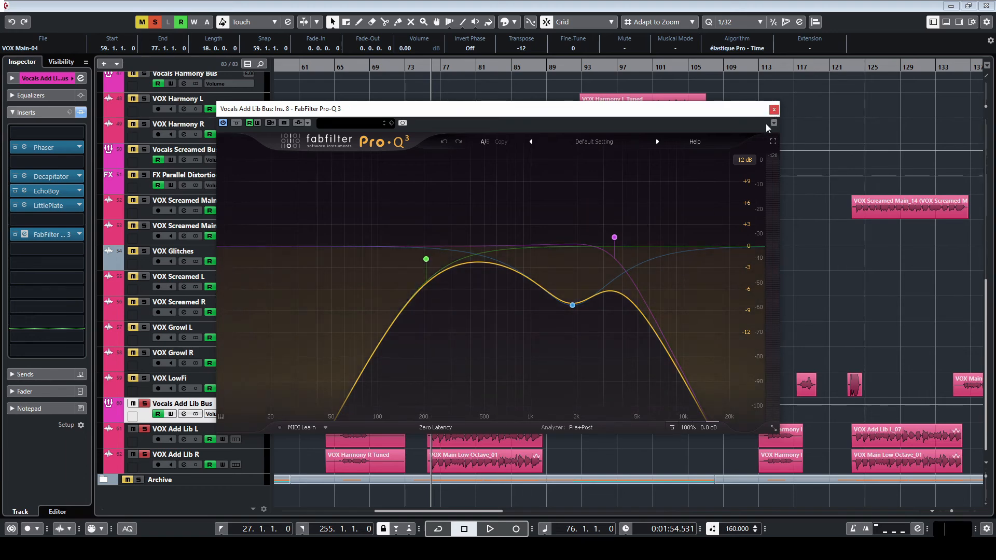
left_click(773, 109)
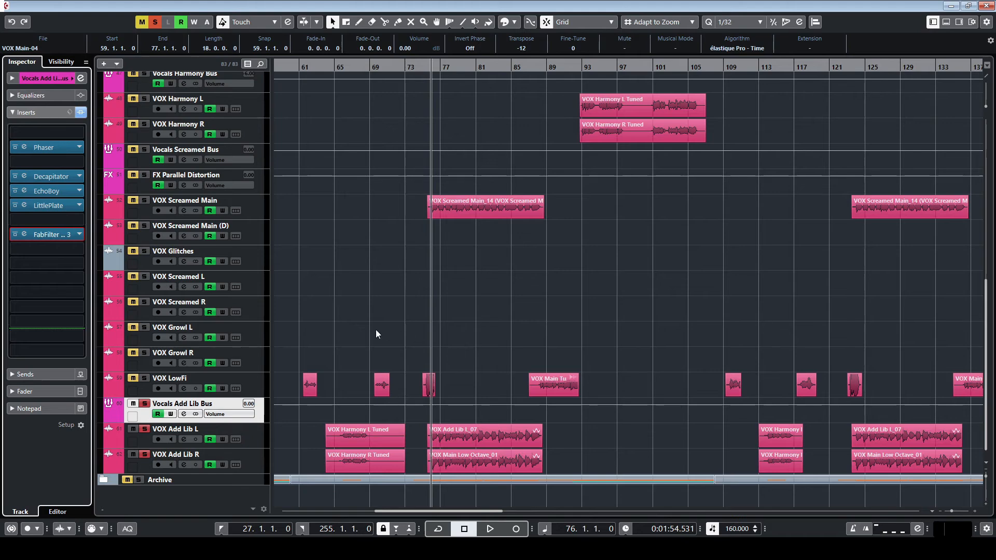
Set the playback position to bar 65 and take all inserts on VOX Add Lib L and VOX Add Lib R out of bypass
key("h")
key("h")
key("h")
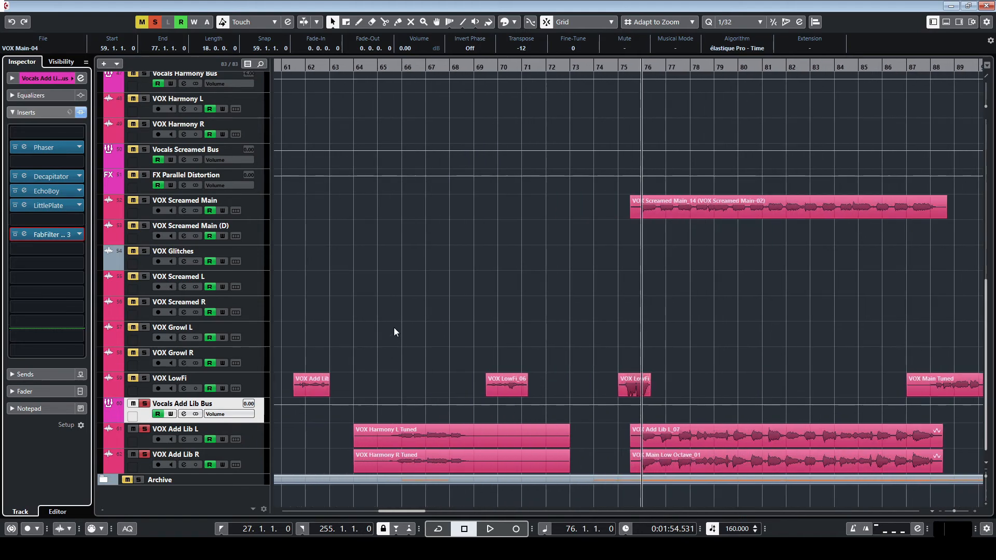
left_click(381, 67)
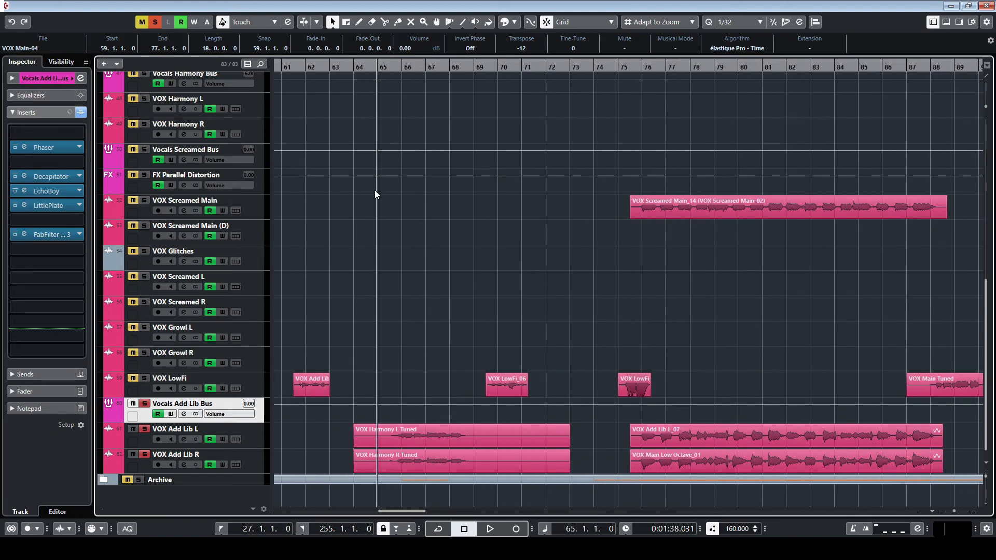
left_click(248, 434)
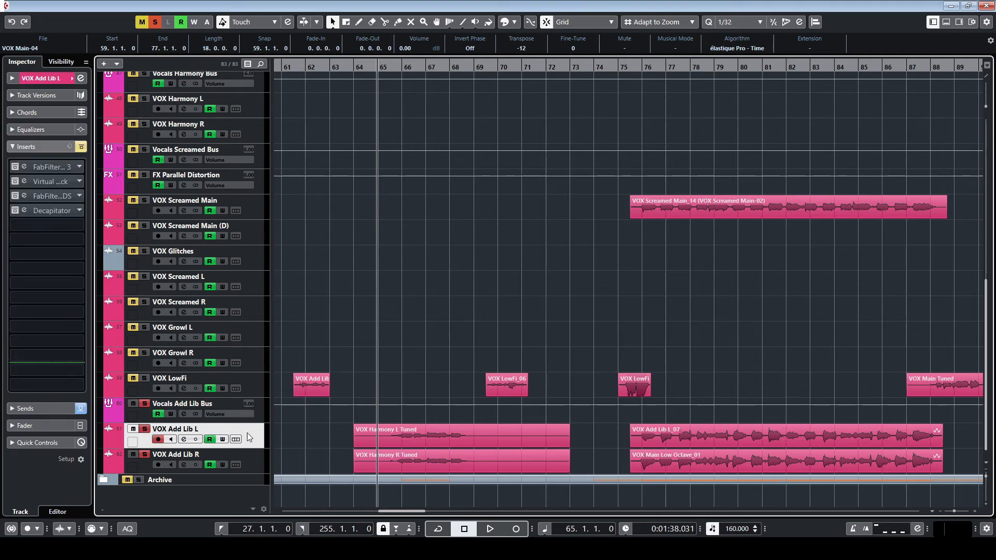
left_click(82, 148)
left_click(253, 460)
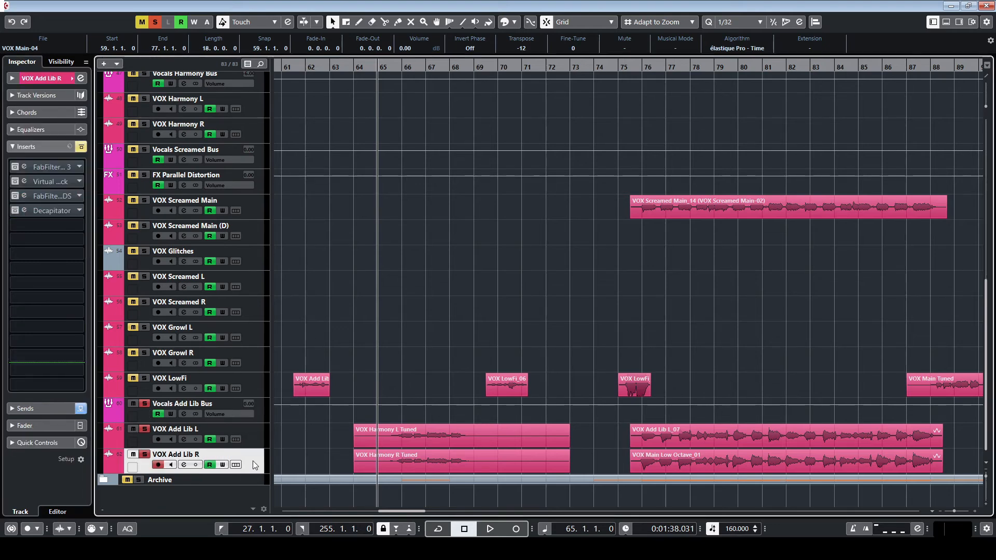
left_click(81, 148)
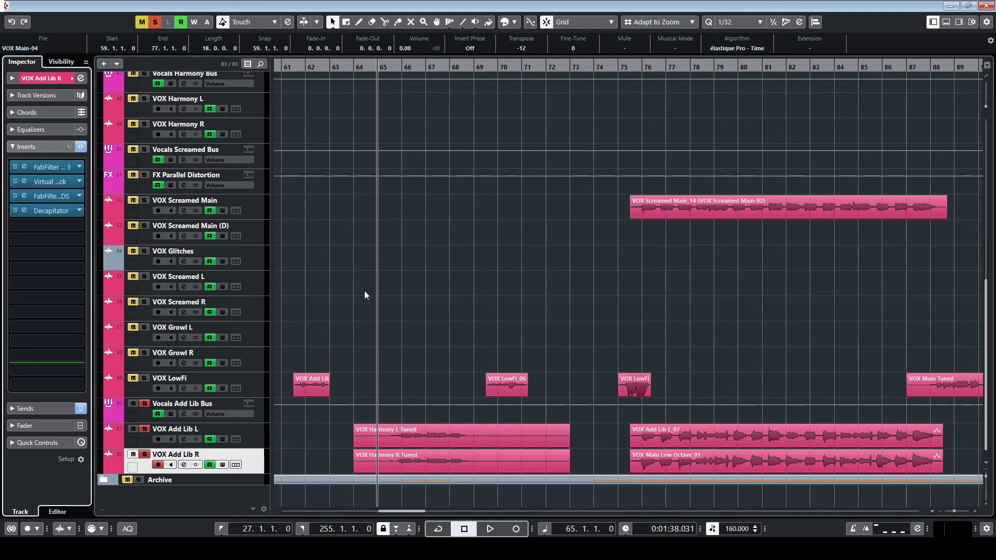
Listen to the soloed ad-lib vocals from bar 65, stop playback, and clear all mute and solo states
key("space")
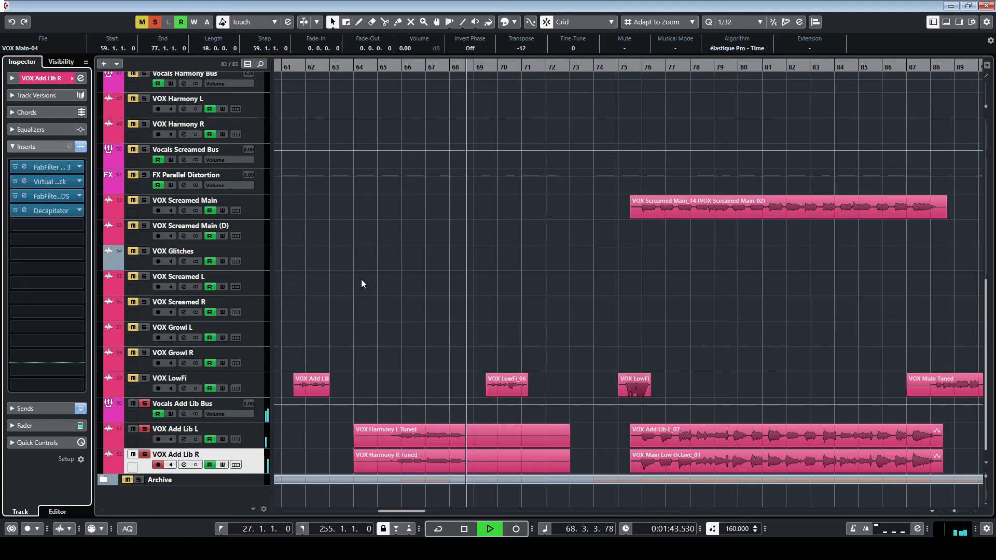
key("space")
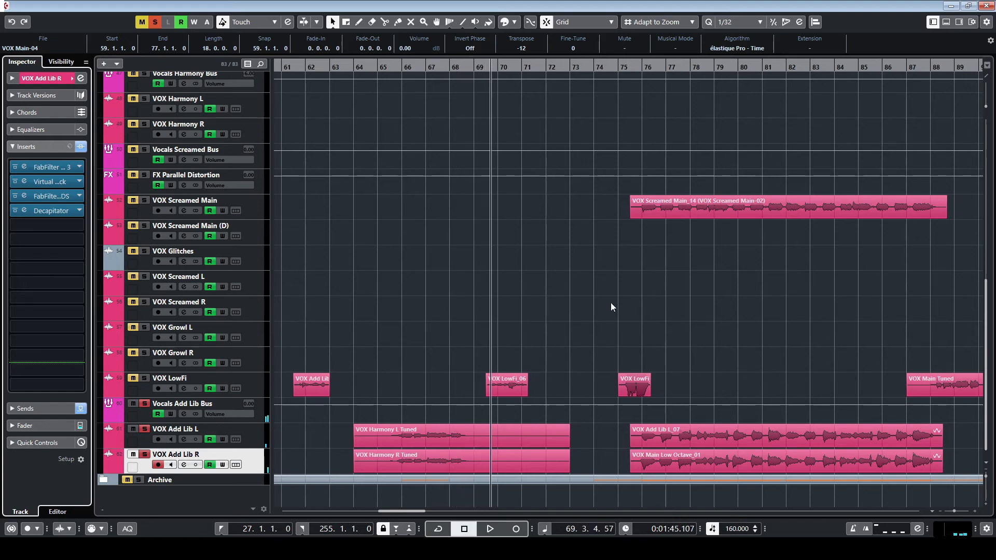
left_click(263, 421)
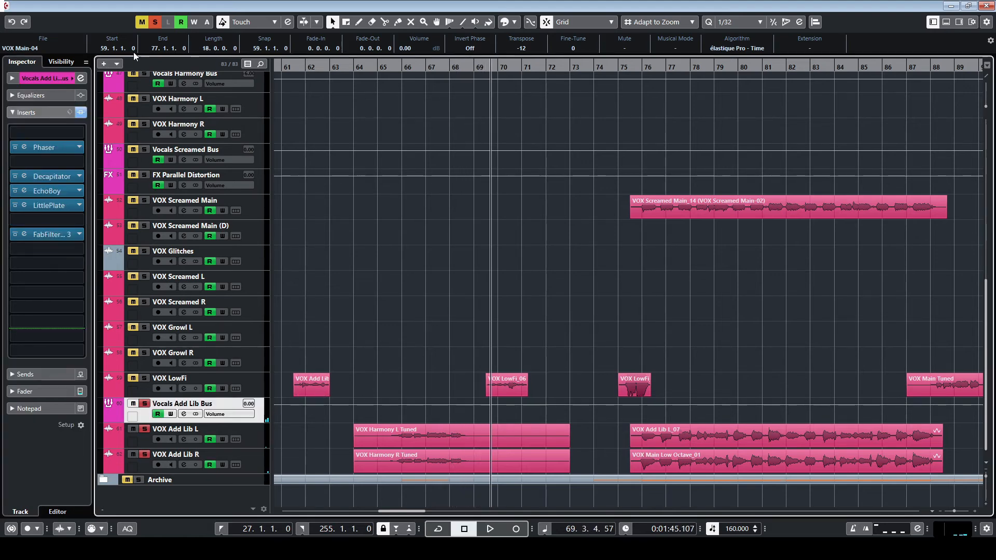
left_click(157, 25)
Play the ad-lib section from bar 75 with the Vocals Add Lib Bus soloed
scroll(392, 325, "right", 5)
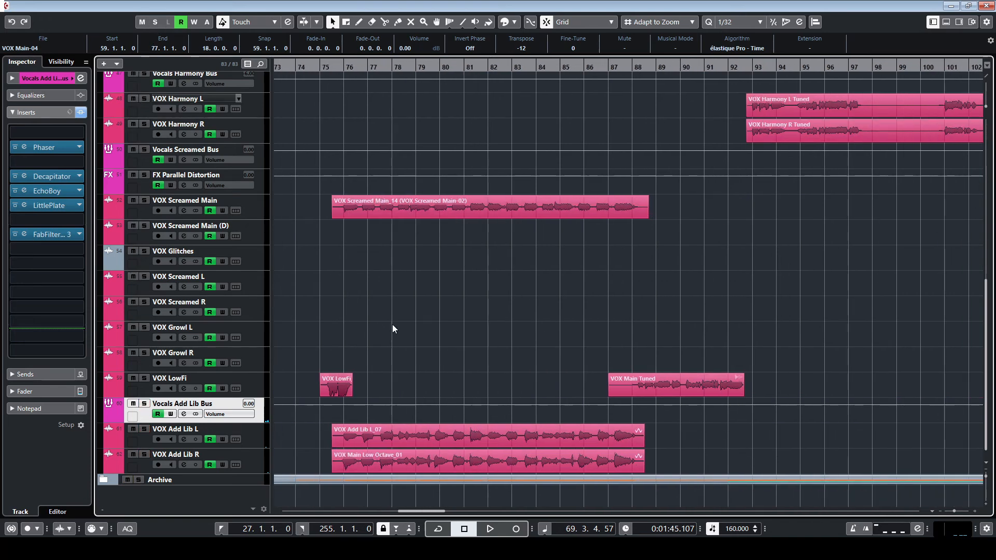
scroll(389, 338, "down", 2)
left_click(356, 67)
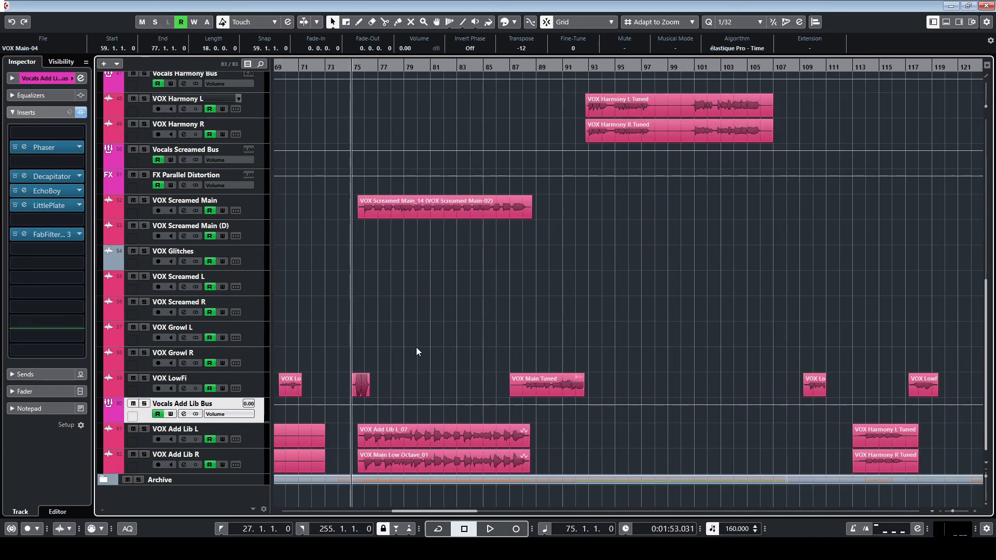
scroll(359, 359, "up", 2)
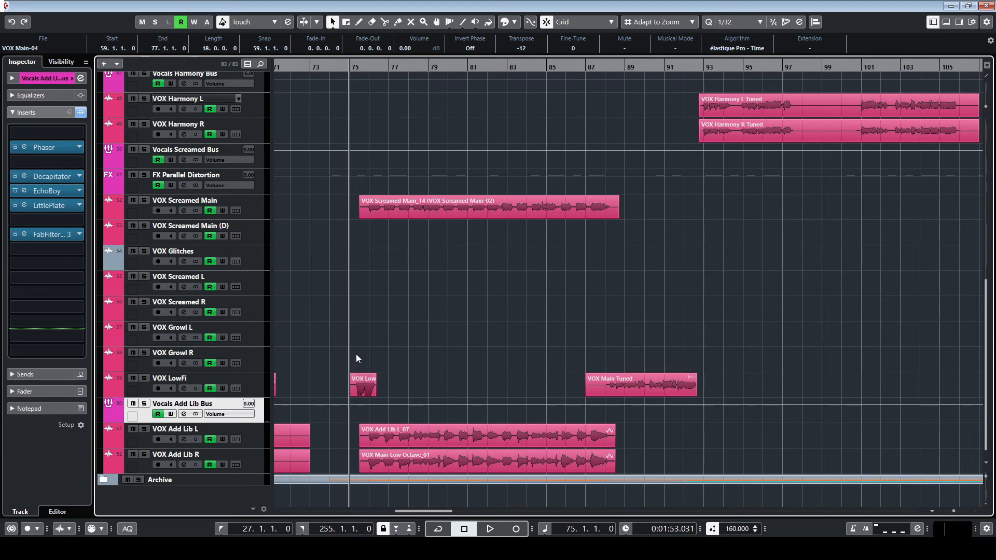
key("space")
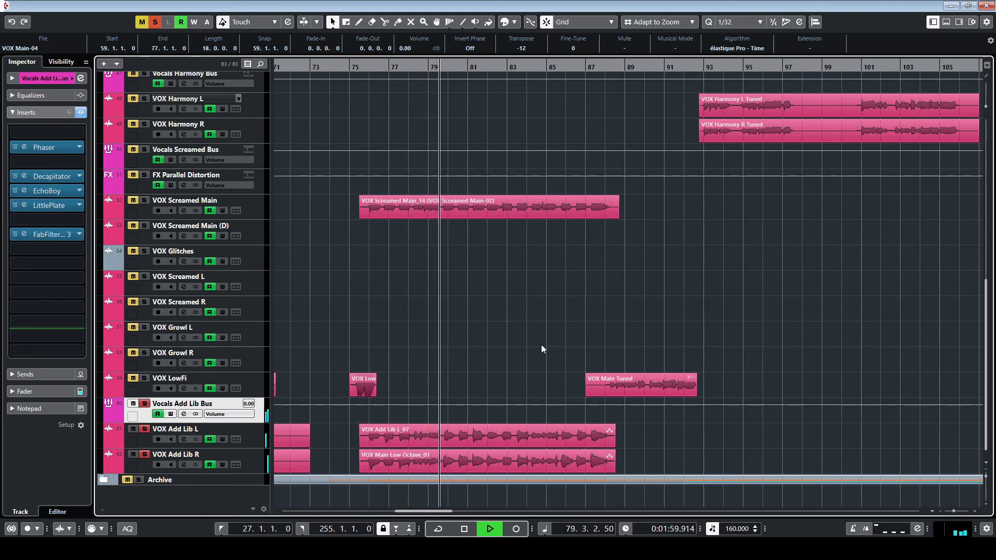
left_click_drag(541, 346, 485, 344)
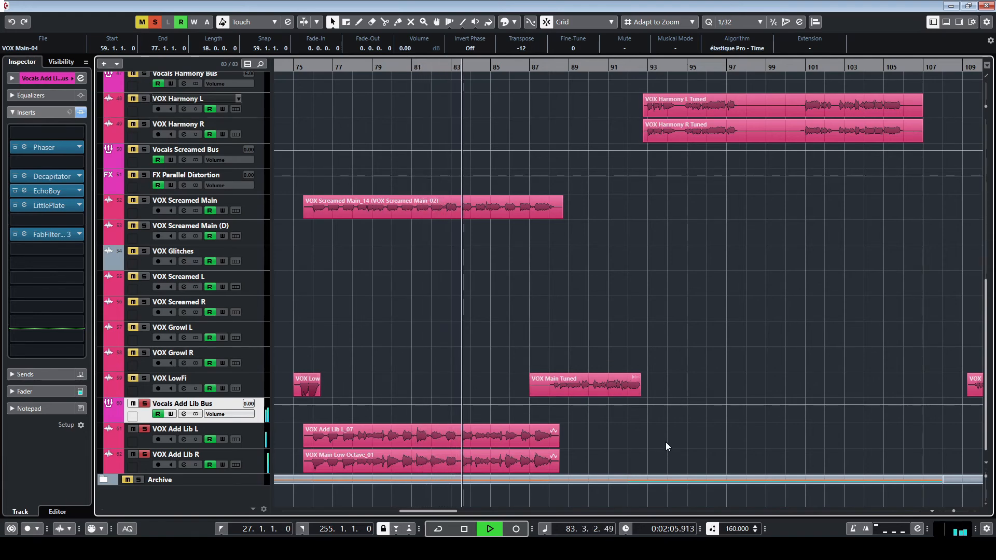
scroll(649, 442, "down", 4, "ctrl")
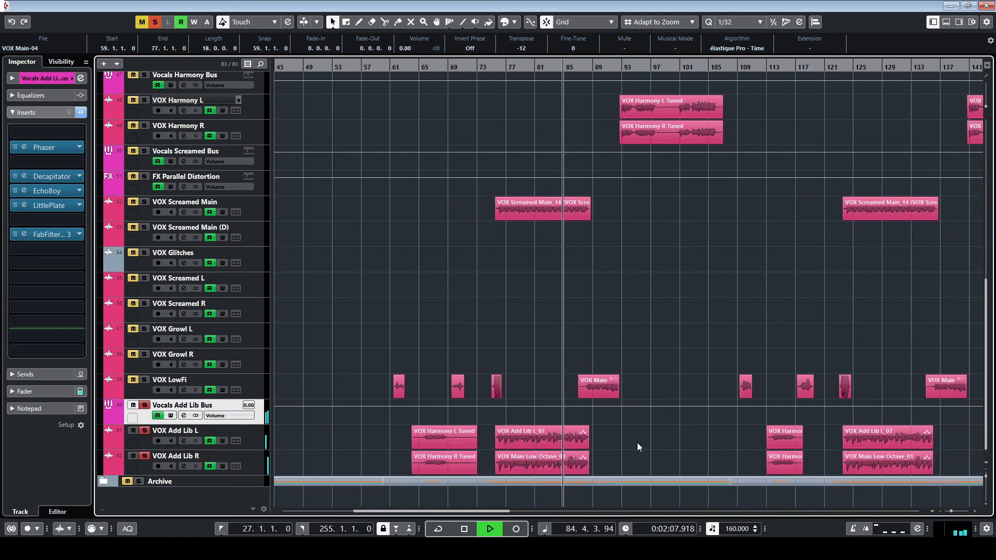
left_click_drag(636, 443, 514, 437)
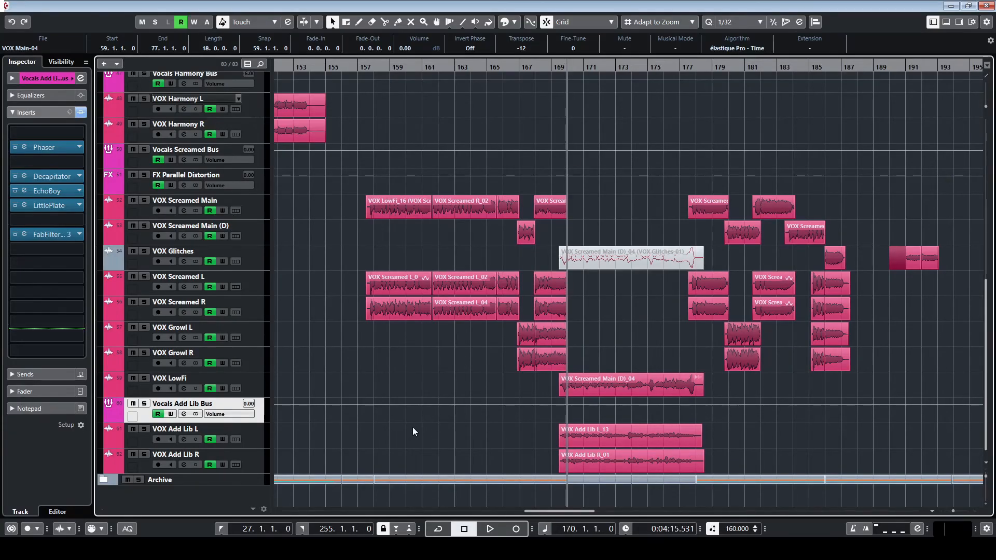
Solo VOX LowFi together with the Vocals Add Lib Bus and play them from bar 170
left_click(256, 387)
key("s")
left_click(256, 419)
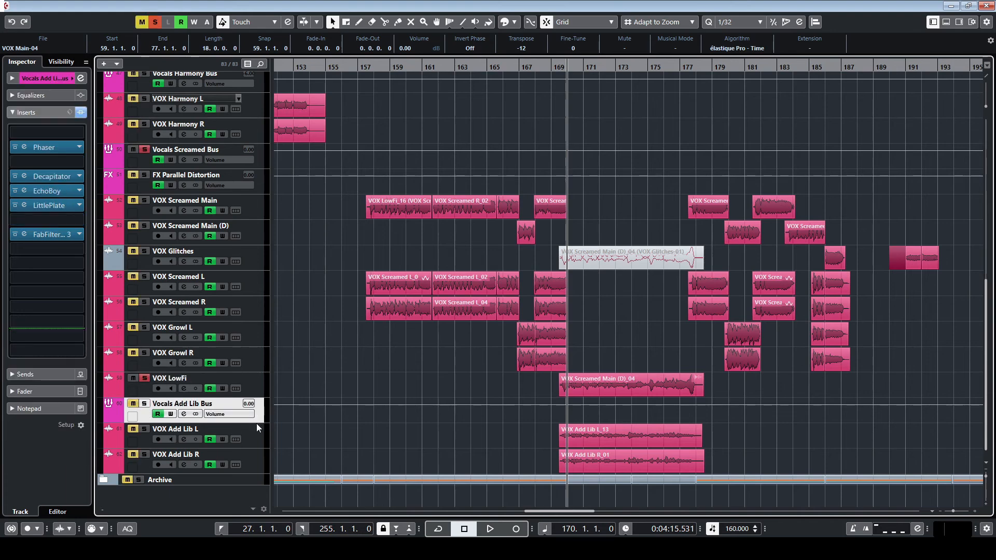
key("space")
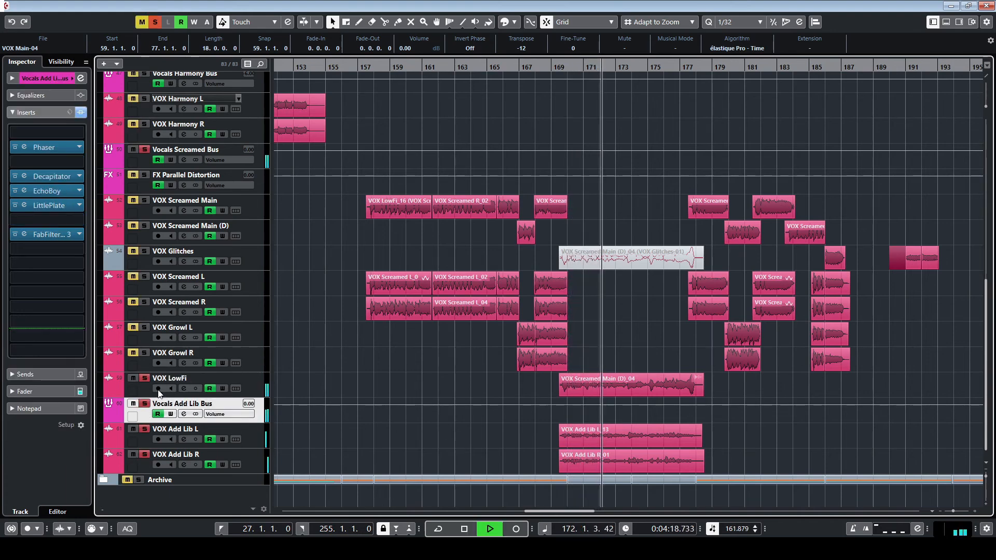
Toggle the solo of VOX LowFi during playback to hear the ad-libs alone, stop, and clear all solos
left_click(148, 379)
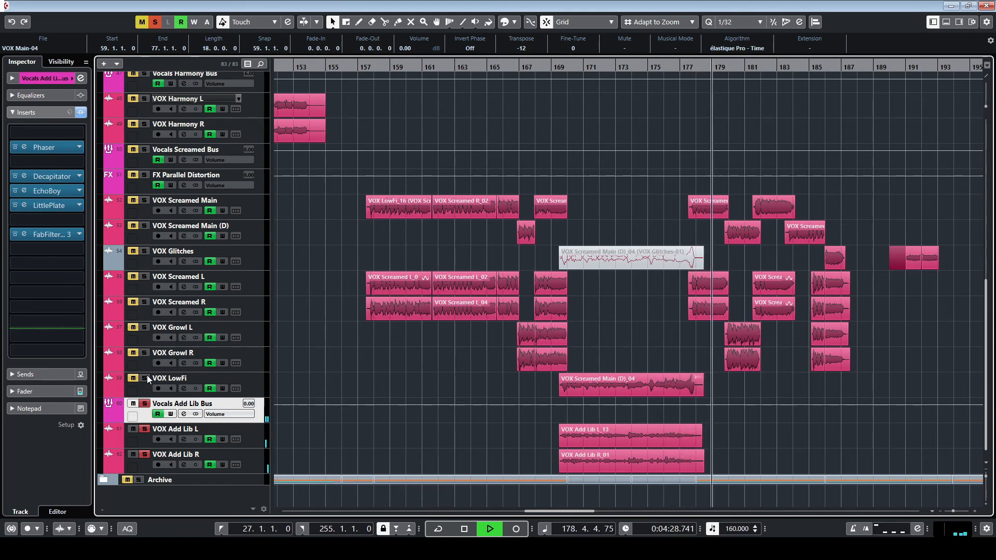
key("space")
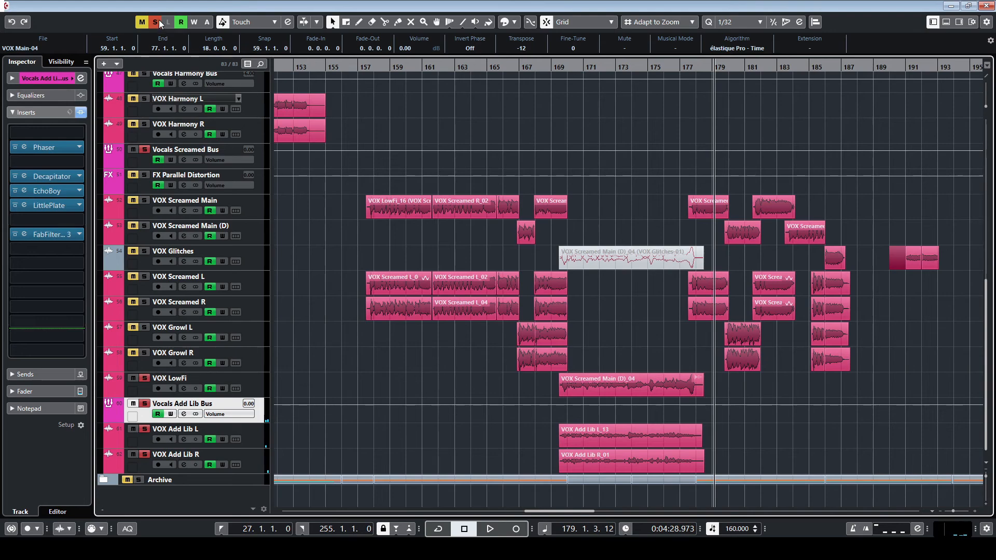
left_click(159, 21)
Locate the VOX Glitches clips around bar 190 and take all inserts on that track out of bypass
scroll(521, 291, "down", 7)
scroll(510, 342, "right", 3)
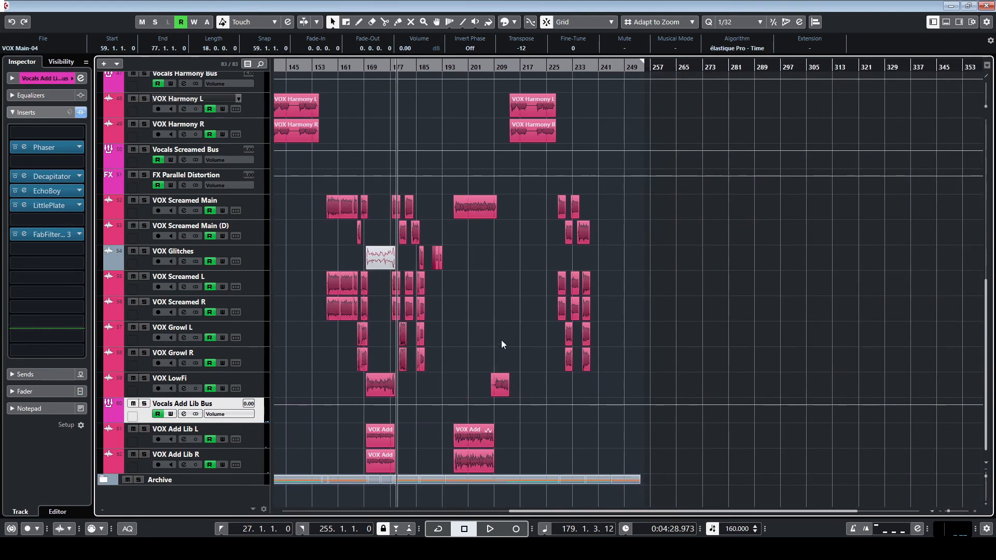
scroll(510, 342, "up", 12)
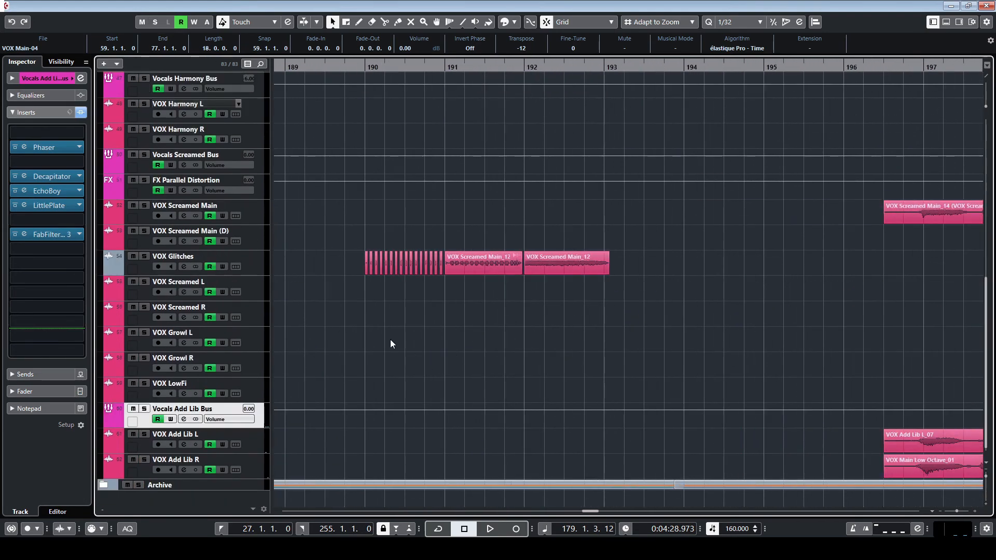
left_click(255, 267)
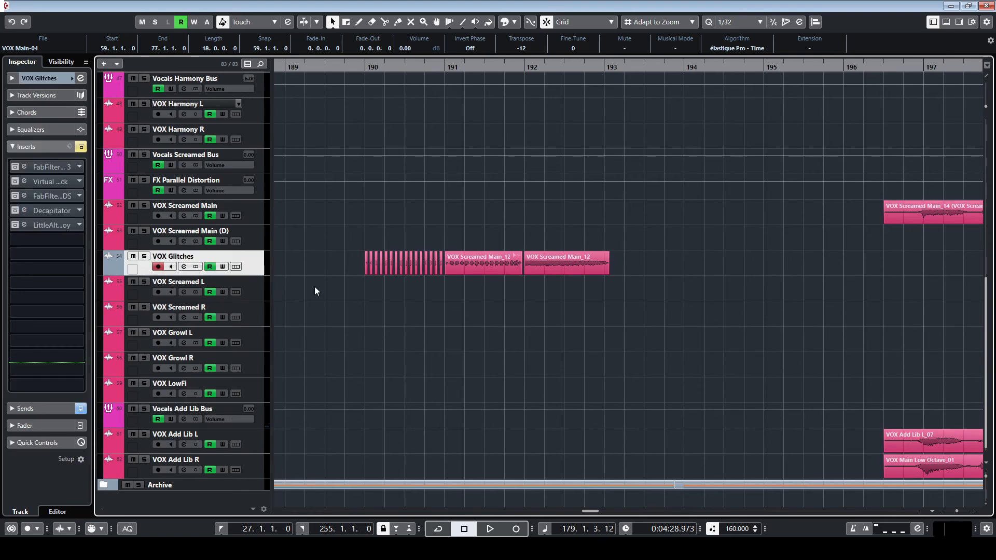
left_click(80, 148)
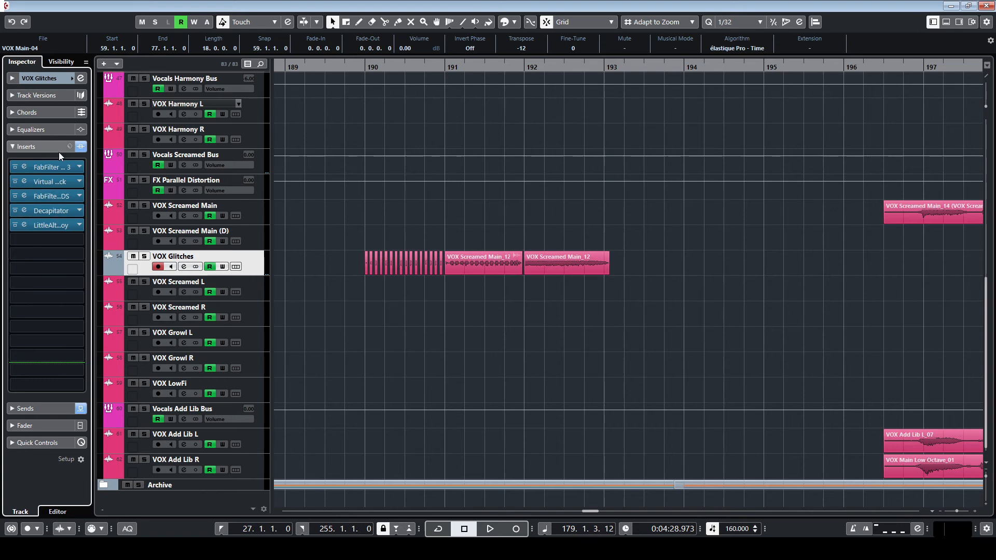
Open LittleAlterBoy on VOX Glitches and show the track's automation lane, keeping the curve visible beneath the plug-in window
left_click(53, 226)
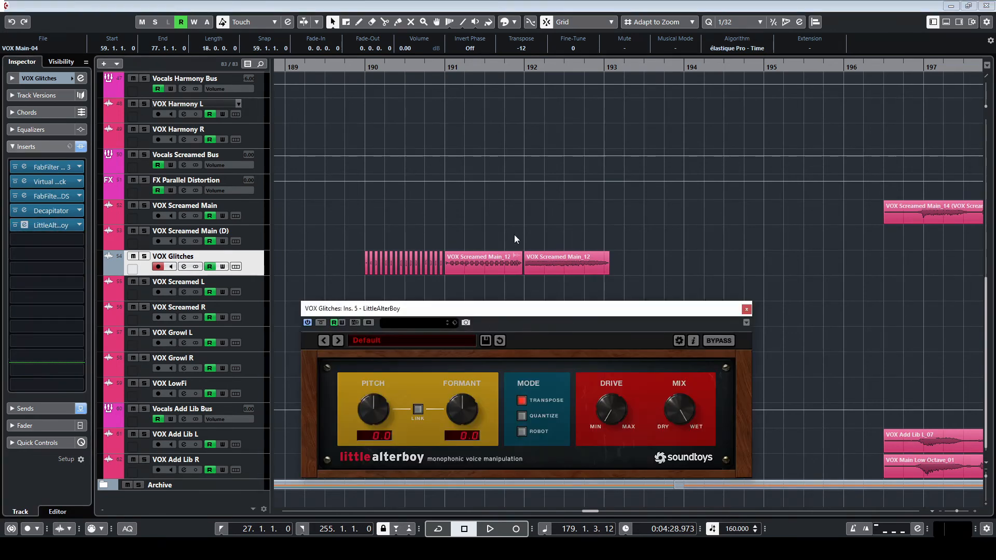
left_click(108, 272)
left_click_drag(573, 309, 568, 92)
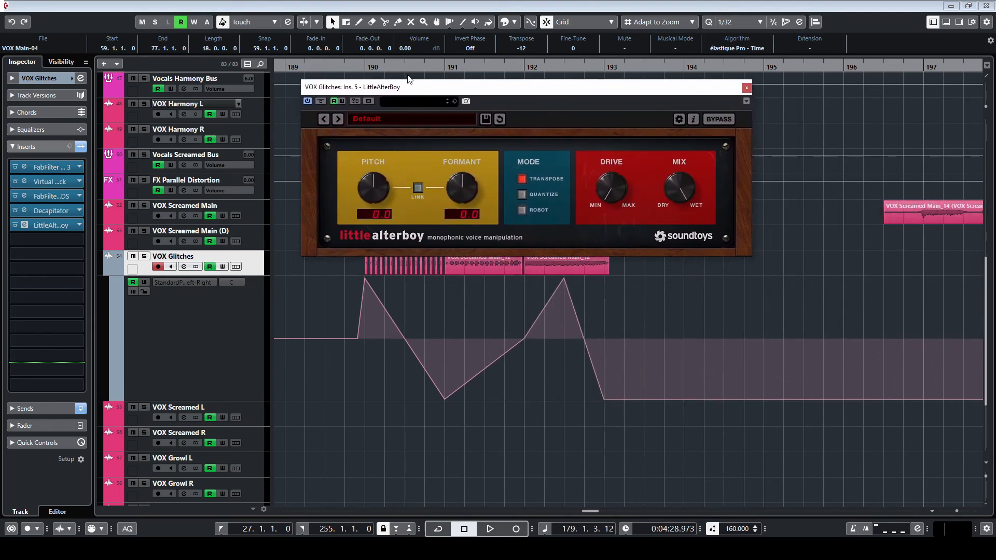
Play VOX Glitches soloed from bar 190 and watch the automated pitch and formant in LittleAlterBoy
left_click(360, 62)
key("s")
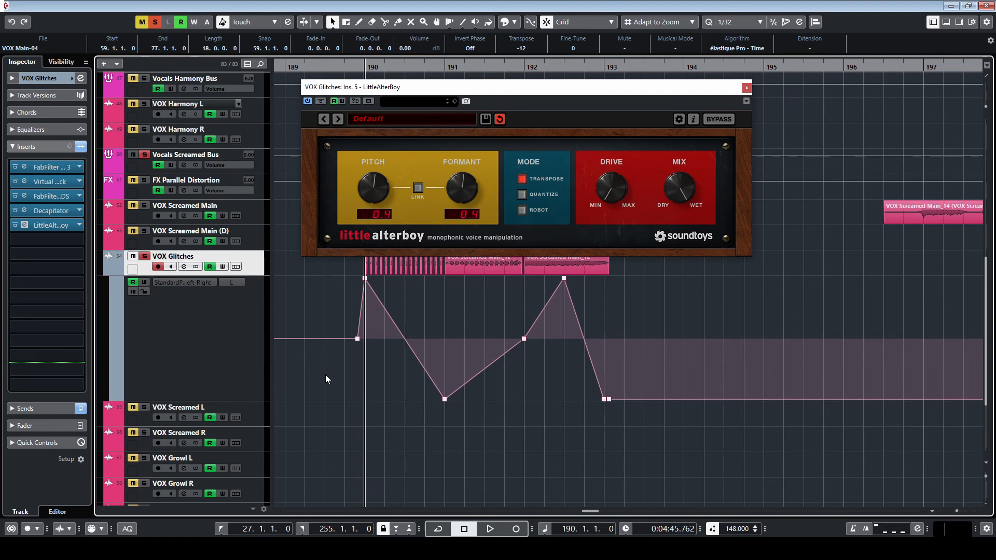
key("space")
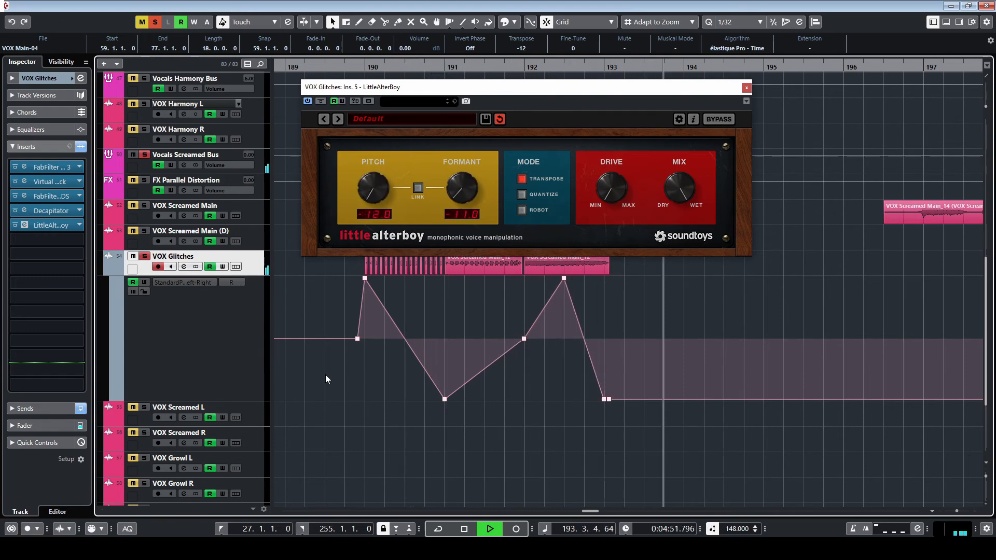
key("space")
Close LittleAlterBoy, unsolo VOX Glitches and hide its automation lane
left_click(746, 87)
key("s")
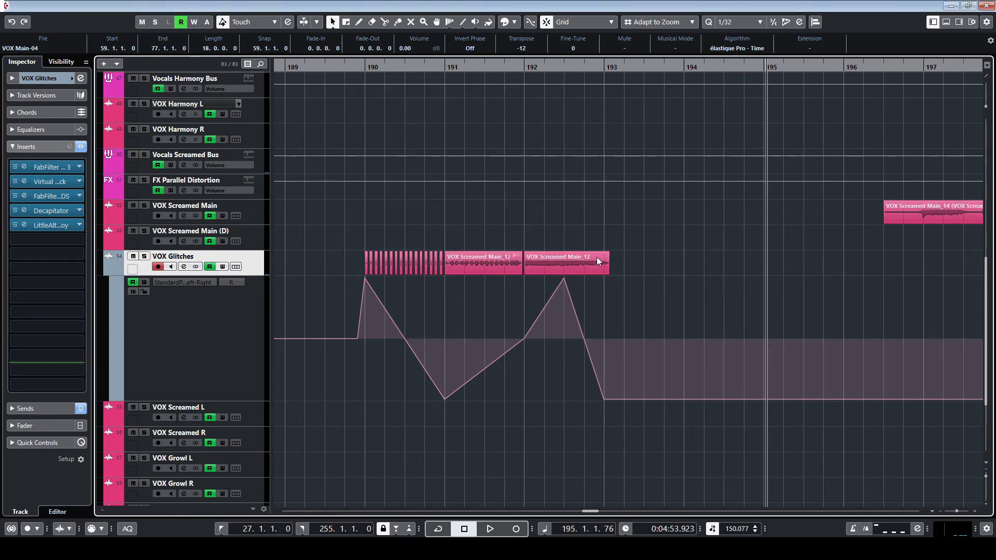
left_click(109, 271)
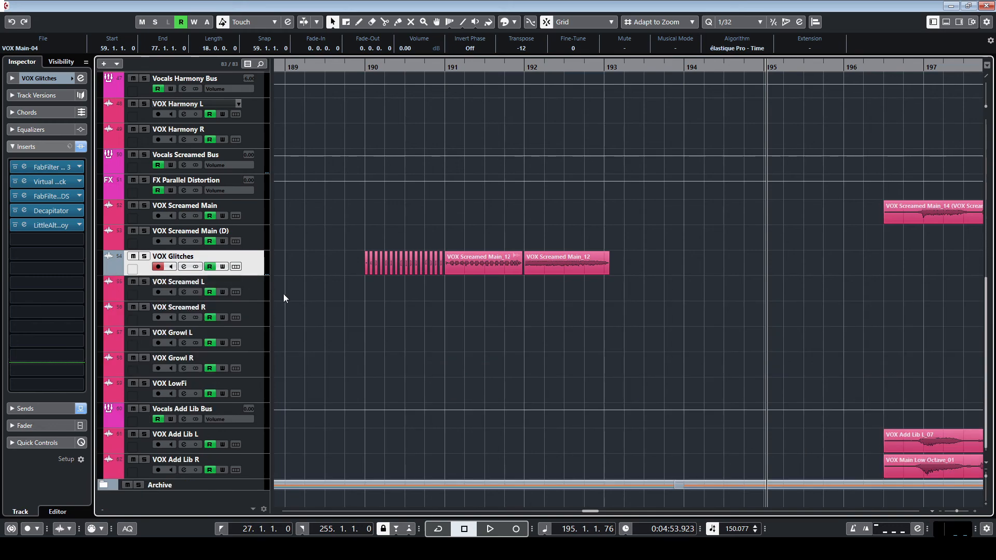
Select the MASTER track and collapse the VOCALS folder
key("g")
key("g")
key("g")
key("g")
key("g")
key("g")
key("g")
key("g")
key("g")
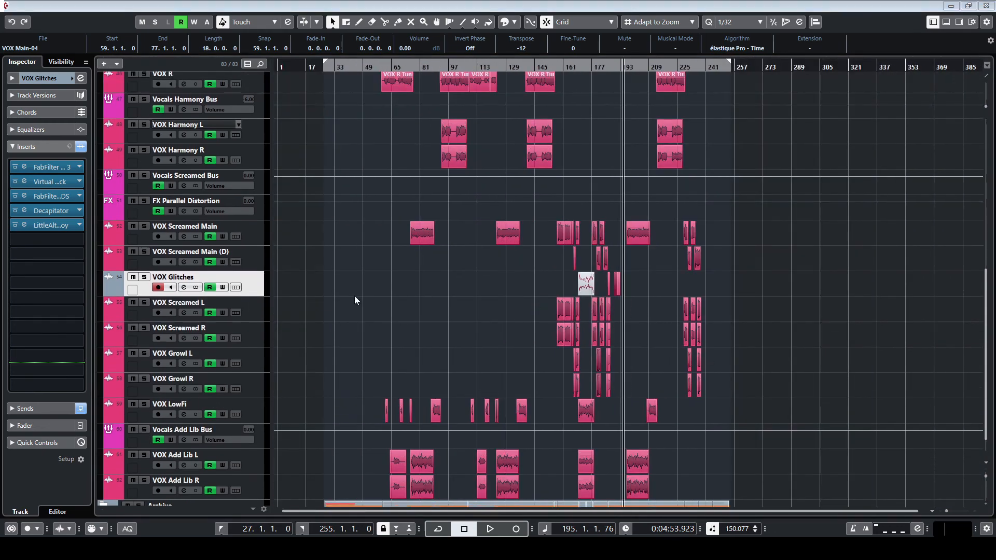
scroll(644, 326, "up", 20)
left_click(225, 165)
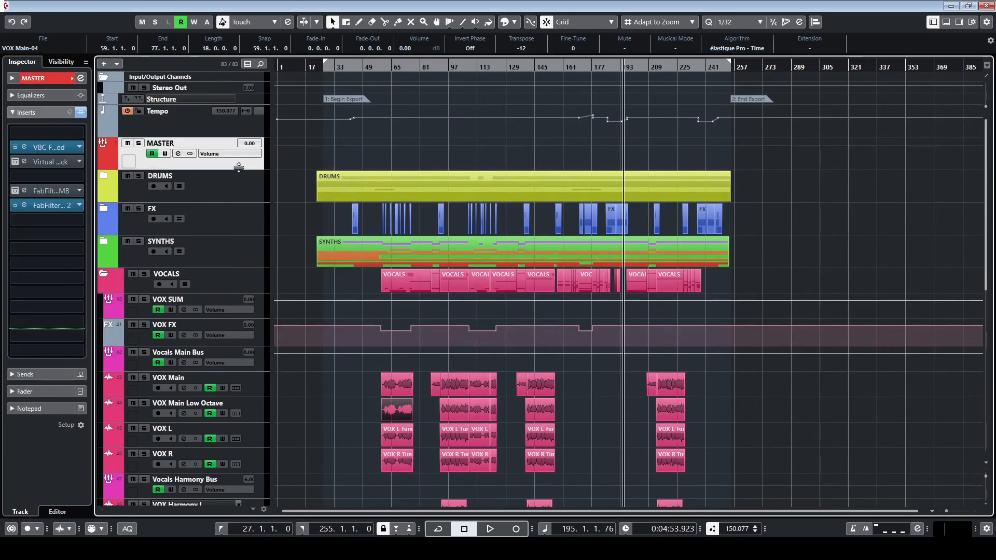
scroll(291, 241, "up", 3)
scroll(493, 253, "right", 1)
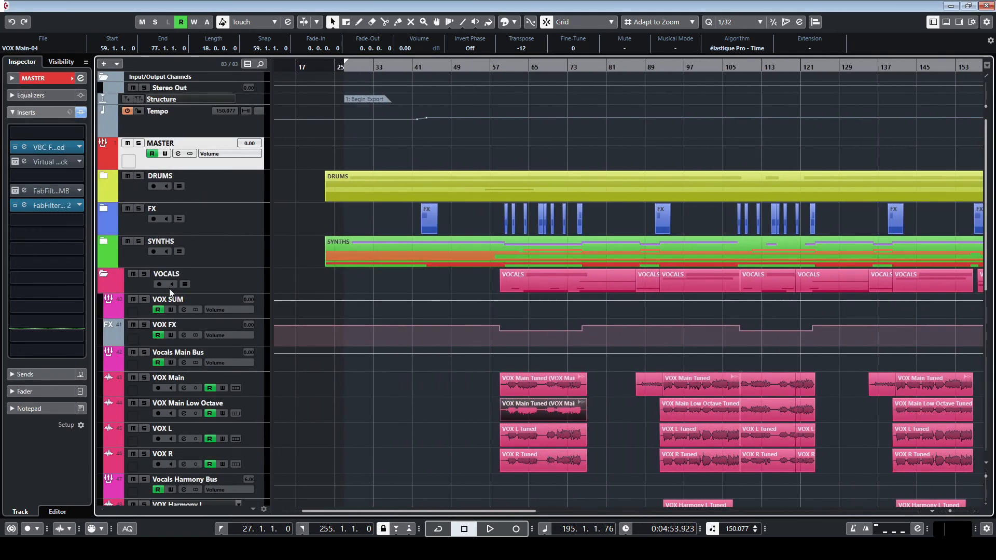
left_click(111, 275)
Open the Virtual Mix Rack on the MASTER track and audition its FG-S module while playing the full mix
left_click(57, 162)
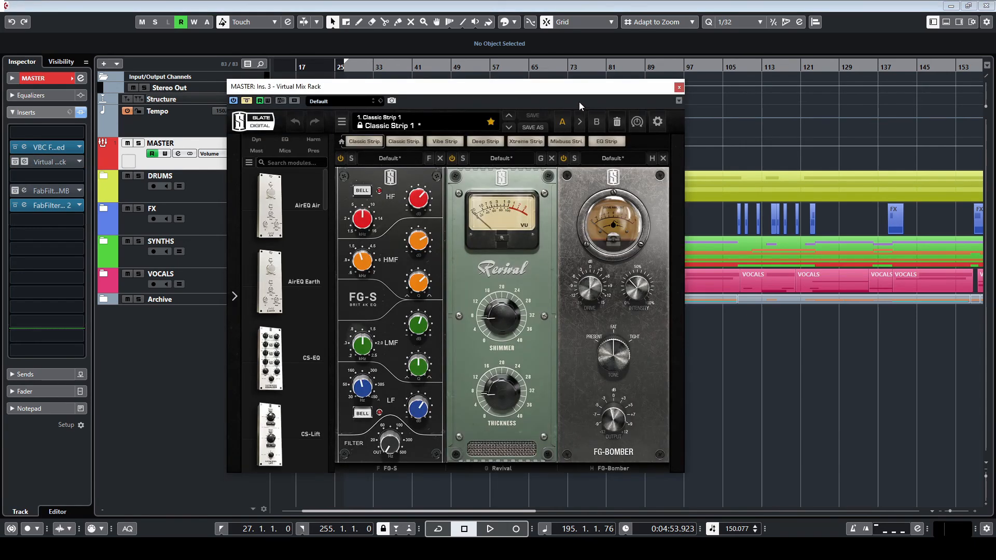
left_click_drag(566, 93, 471, 111)
double_click(510, 68)
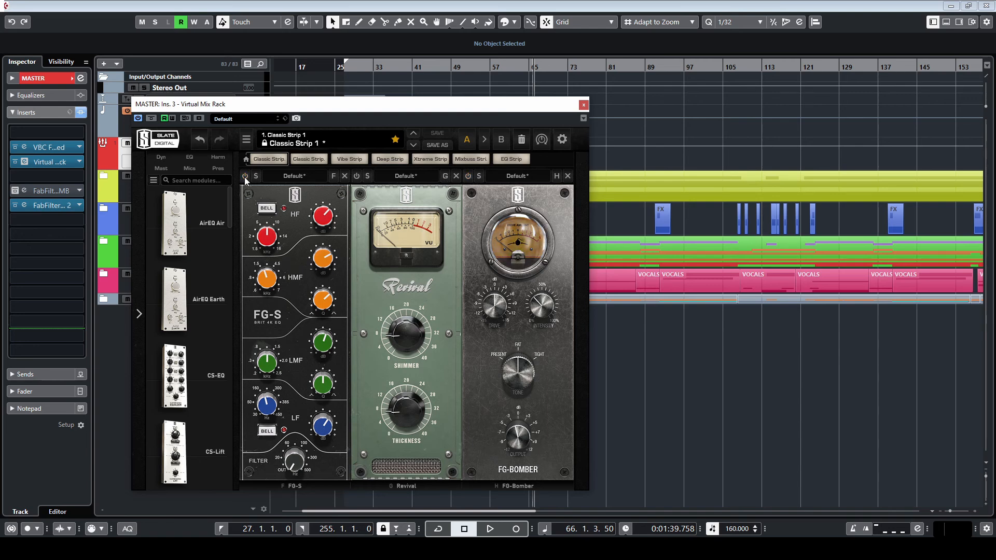
key("space")
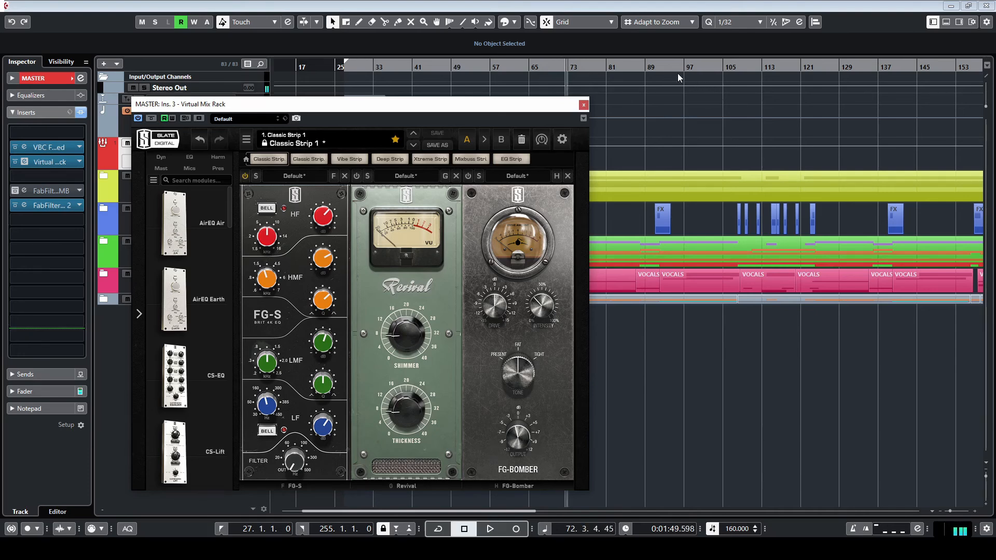
Play the full mix from bar 91 and audition the FG-S module's effect on the master bus
left_click(656, 69)
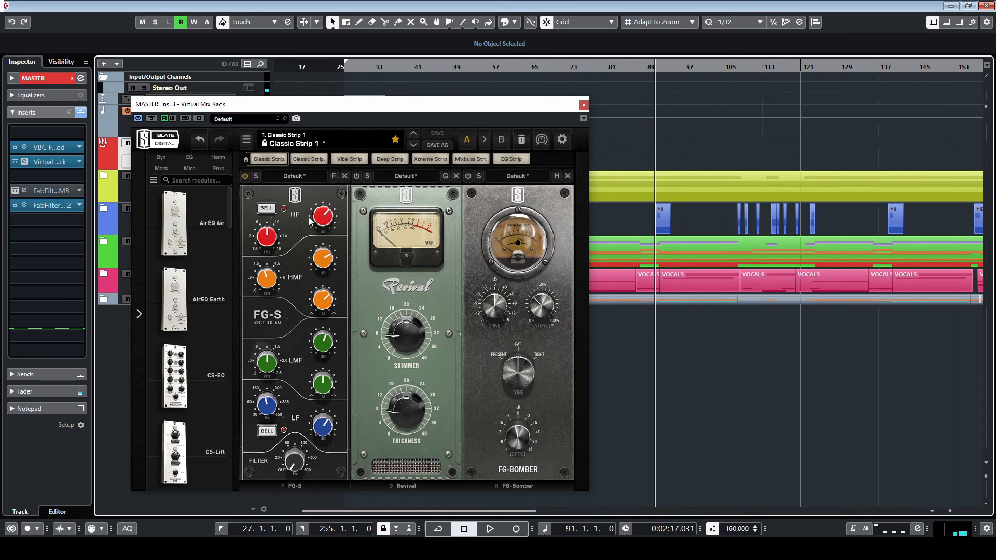
left_click(246, 177)
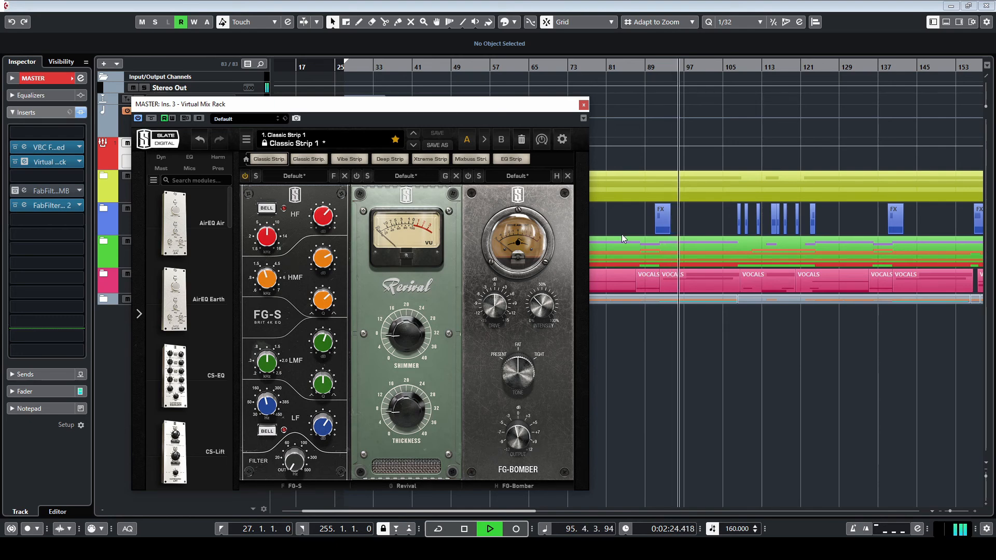
key("space")
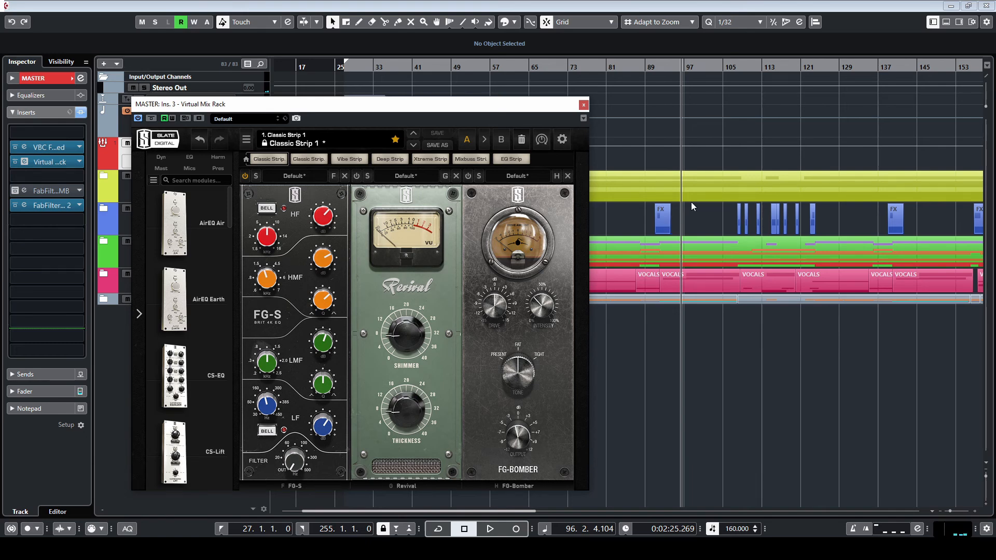
Play the mix from bar 92 and switch on the Revival module in the Virtual Mix Rack
left_click(659, 68)
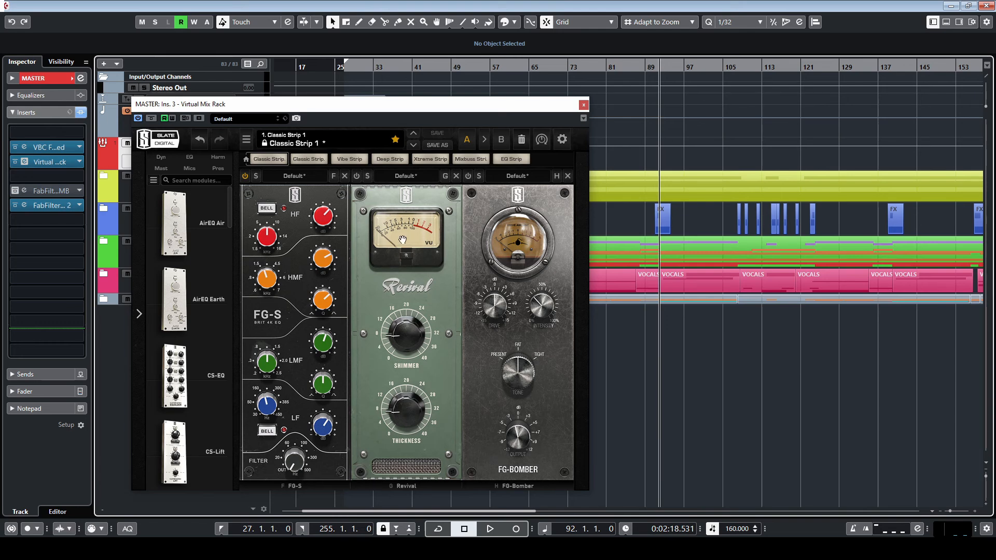
key("space")
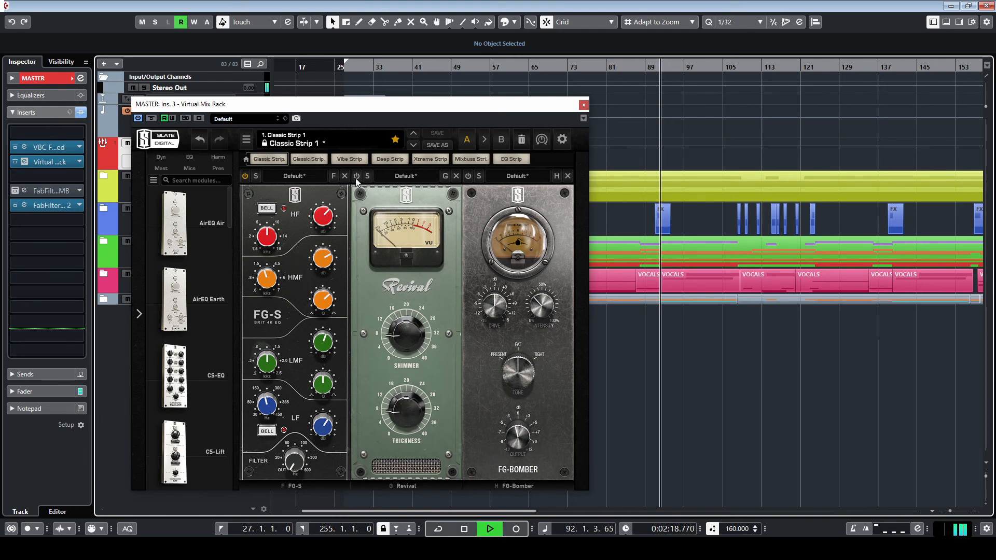
left_click(356, 176)
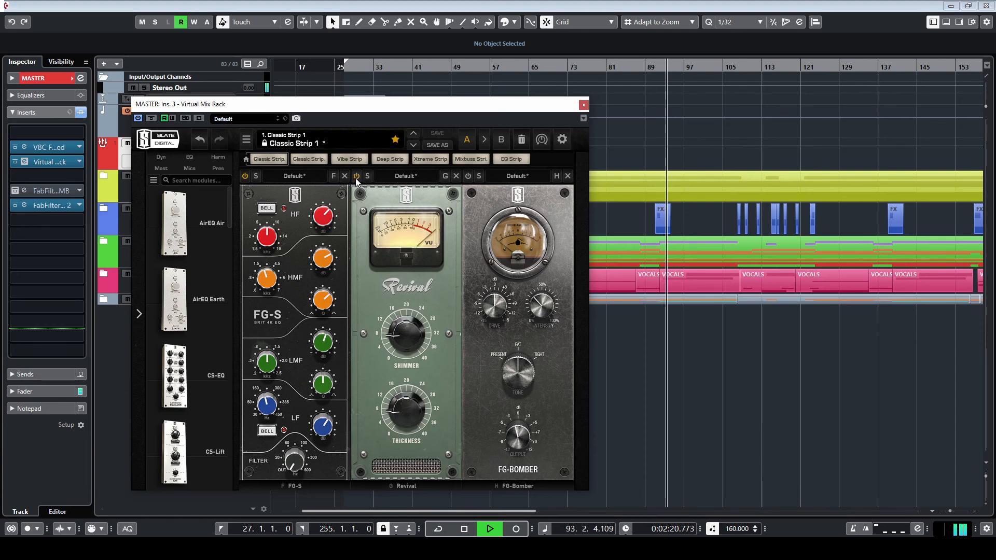
key("space")
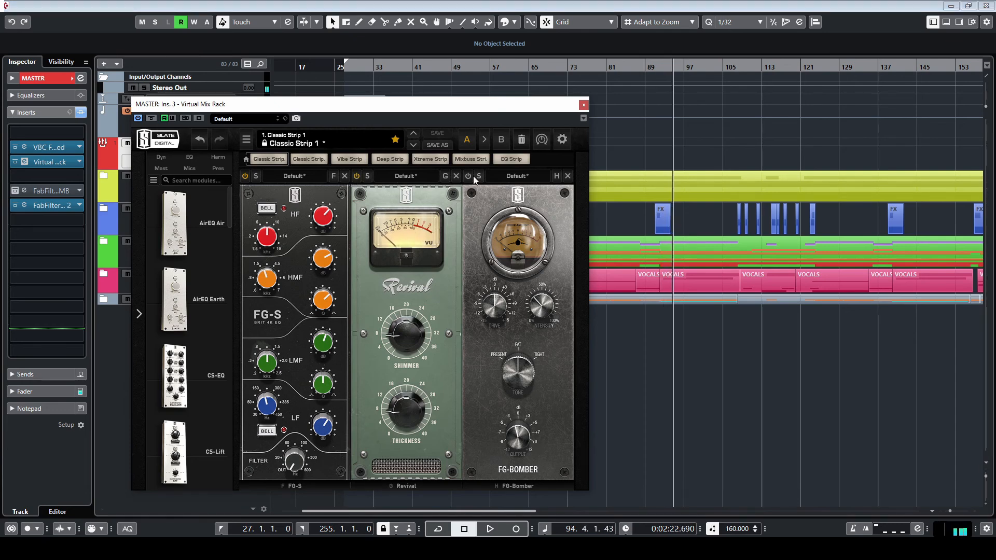
Switch on the FG-Bomber module while the mix plays, then stop playback and close the Virtual Mix Rack
key("space")
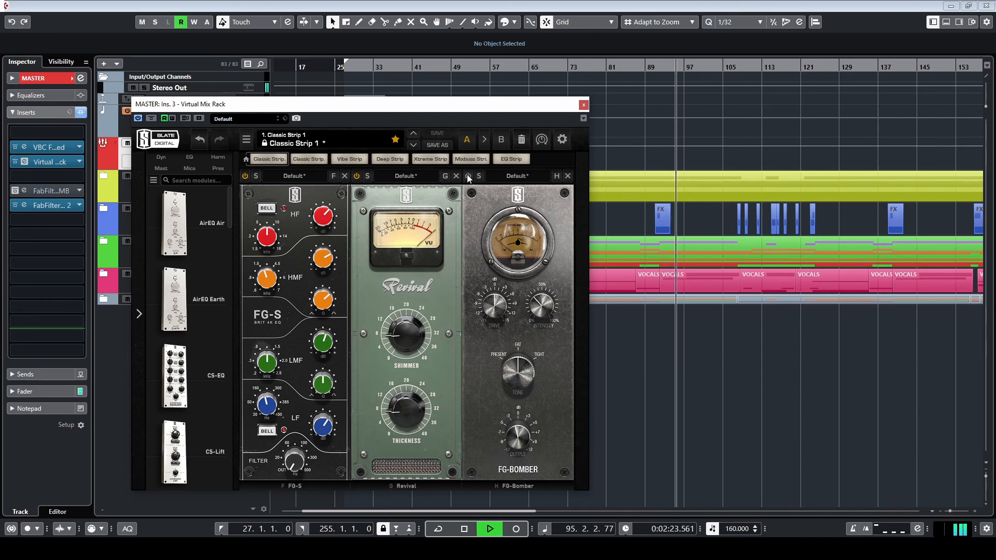
left_click(468, 177)
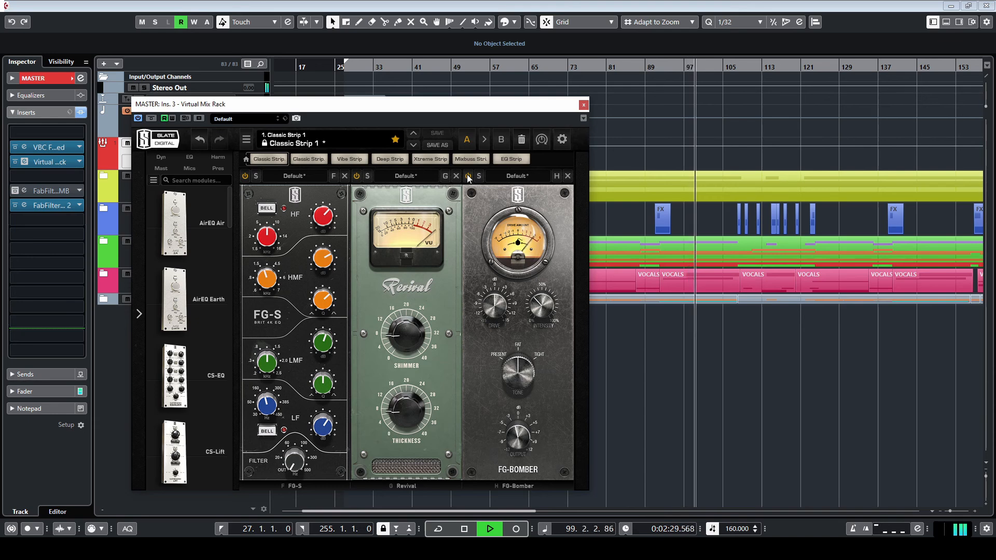
key("space")
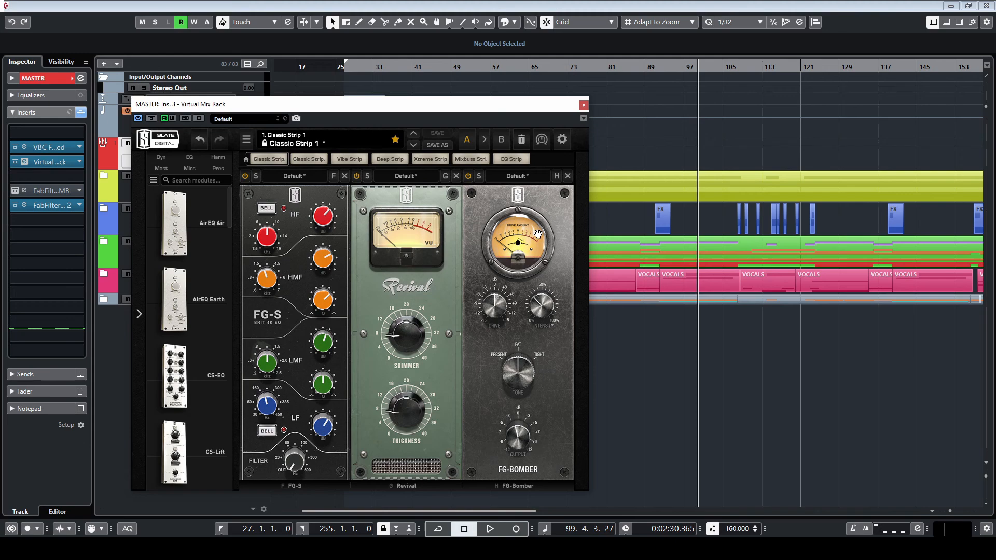
left_click(581, 105)
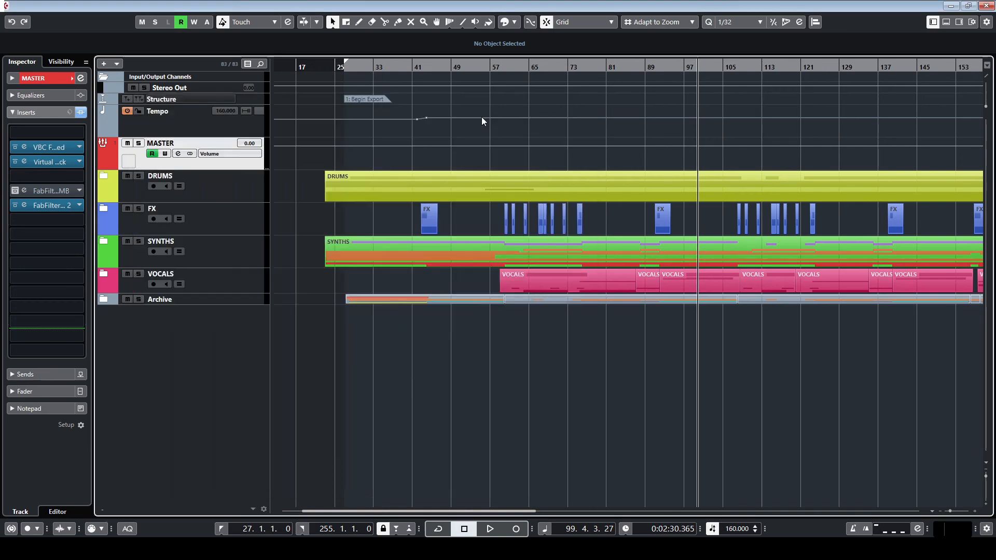
Open FabFilter Pro-MB on the MASTER track, play from bar 90 and compare it bypassed and active, leaving it active
left_click(45, 191)
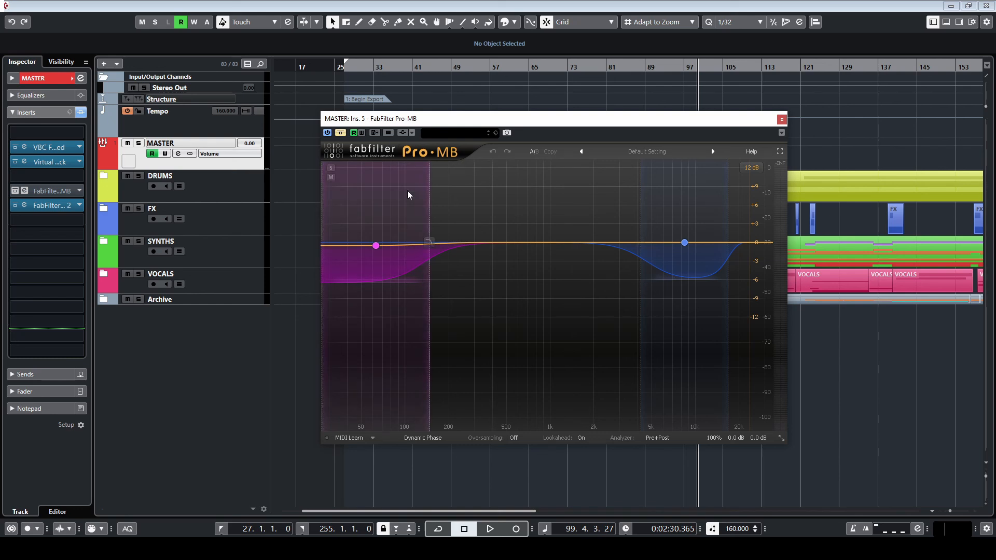
left_click(650, 66)
key("space")
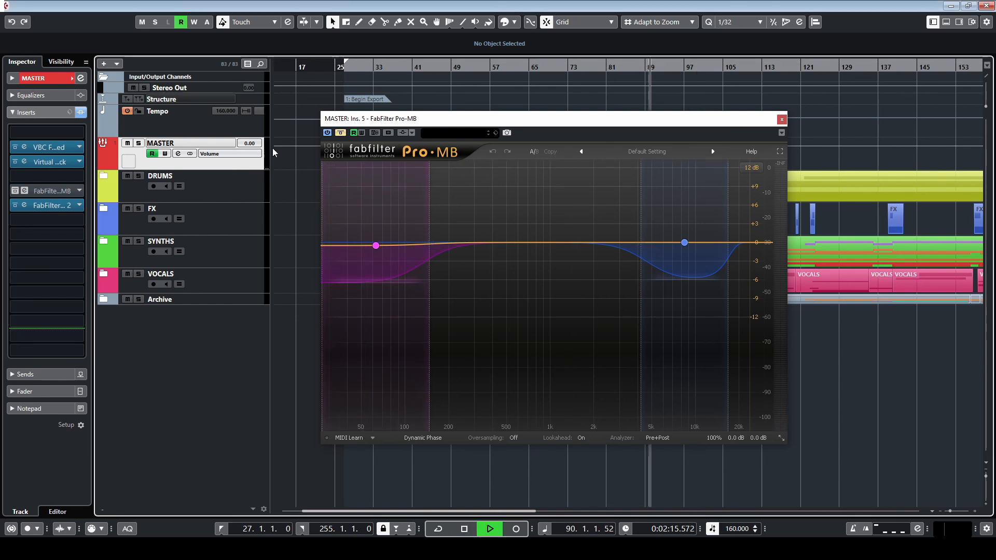
left_click(342, 135)
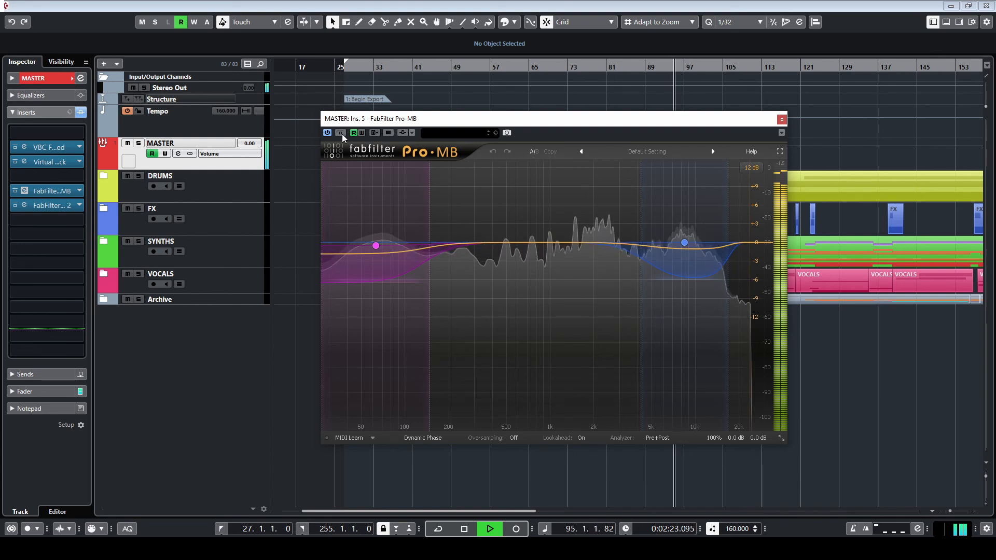
left_click(343, 136)
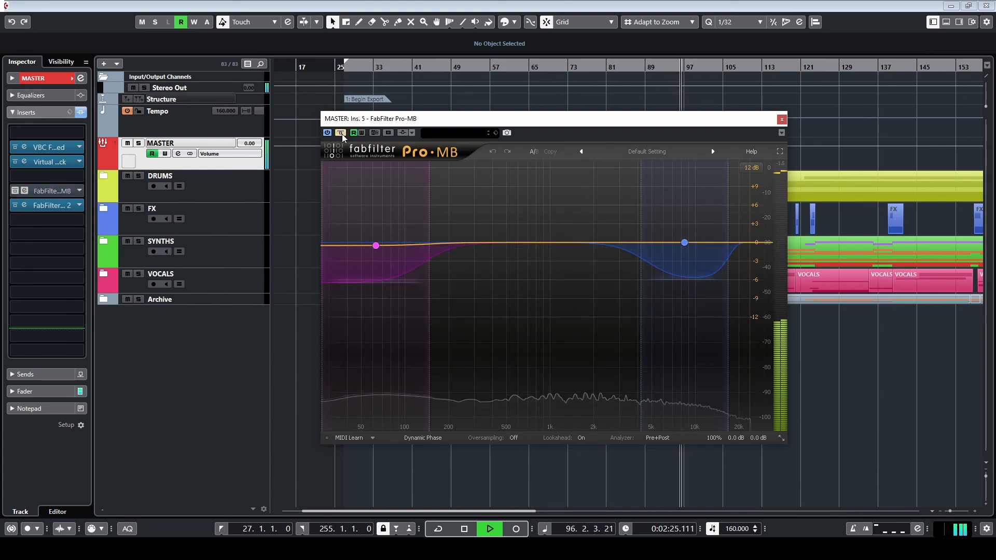
left_click(341, 134)
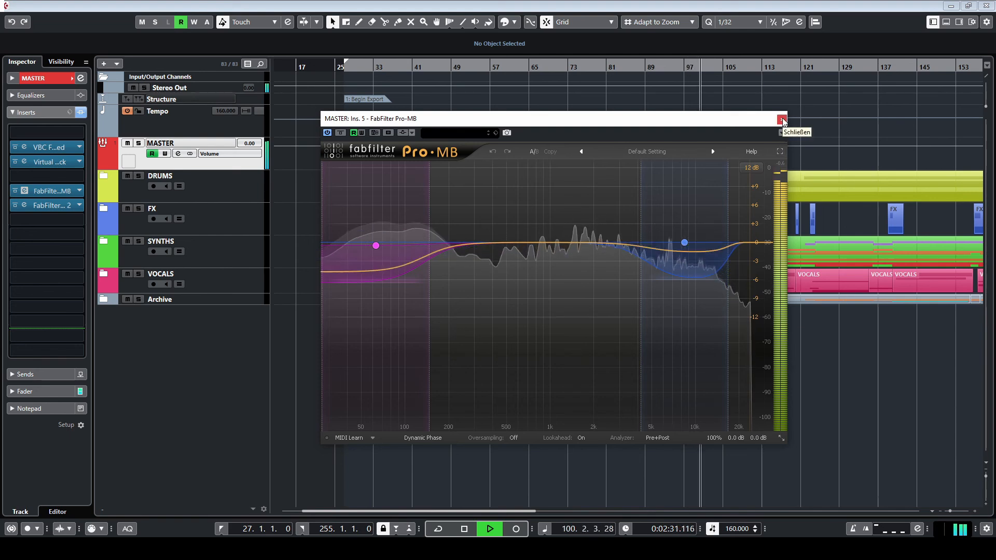
key("space")
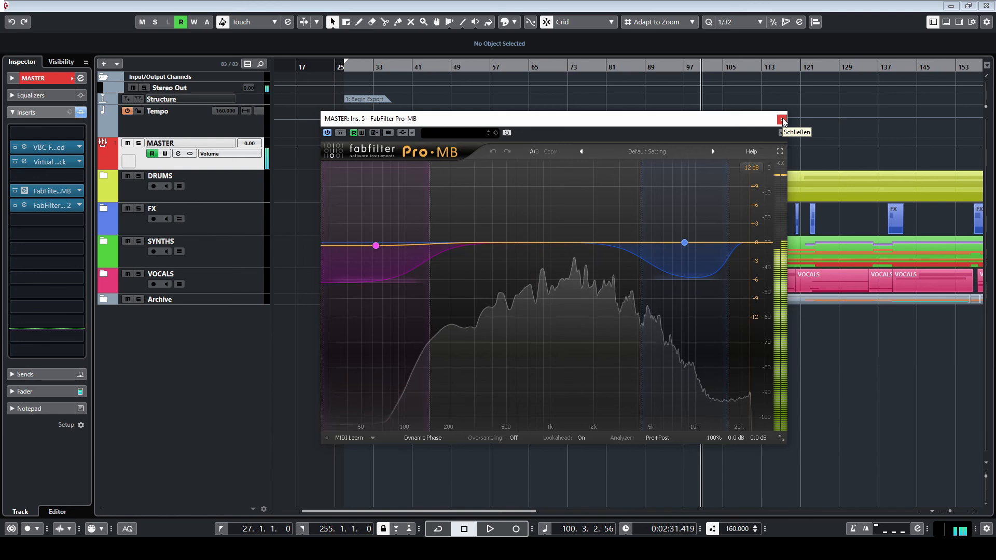